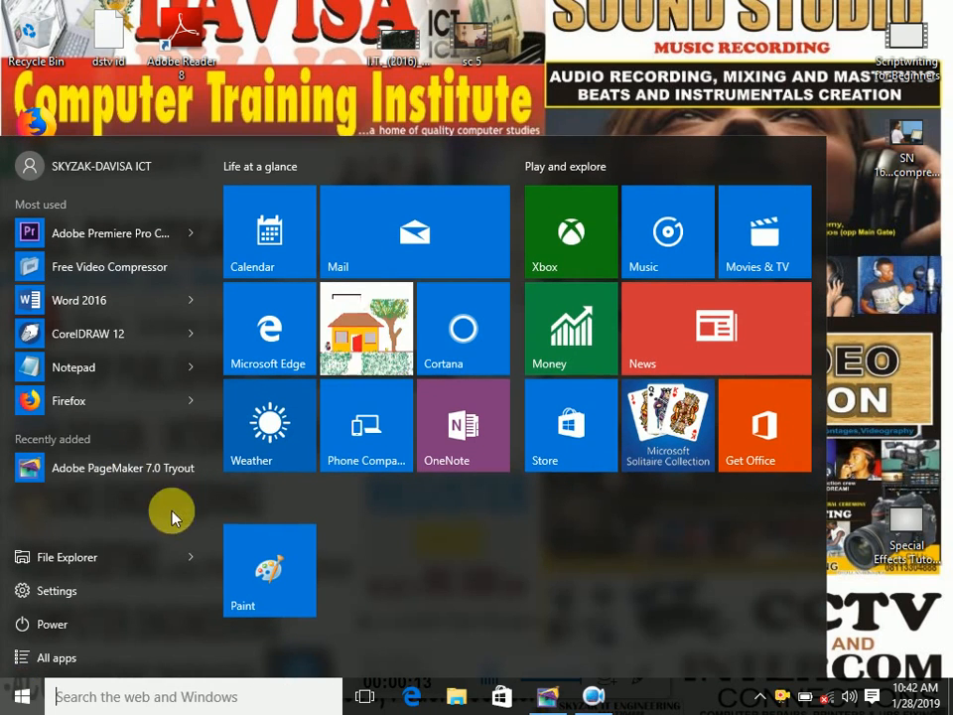
Step: Open Adobe PageMaker 7.0 and delete the selected DAVISA COMPUTERS text from the page
{"action": "left_click", "coordinate": [123, 655]}
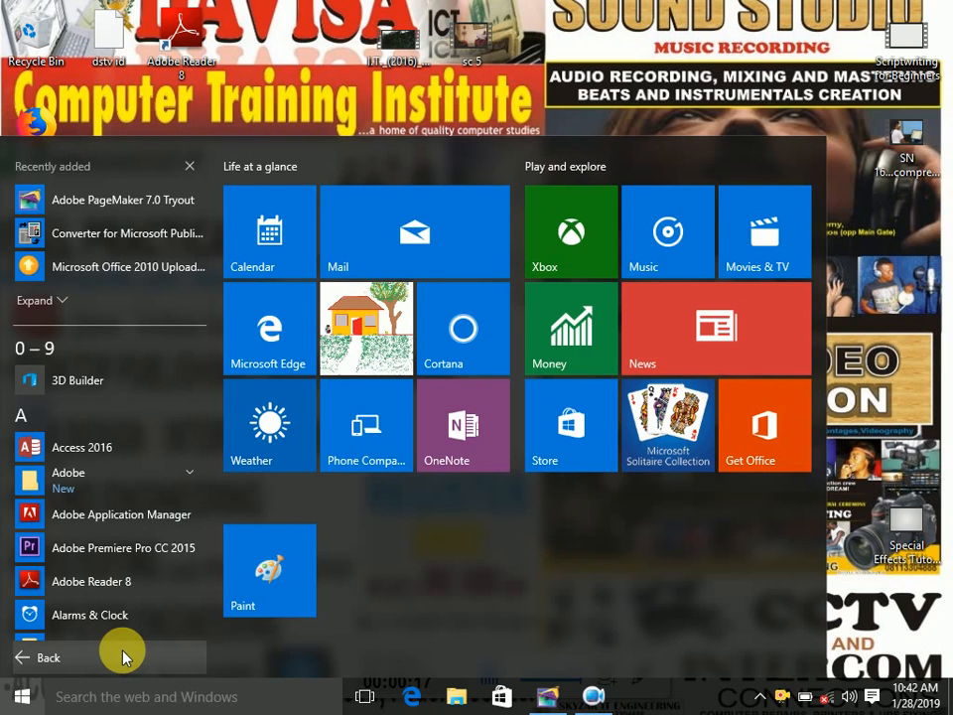
{"action": "left_click", "coordinate": [163, 212]}
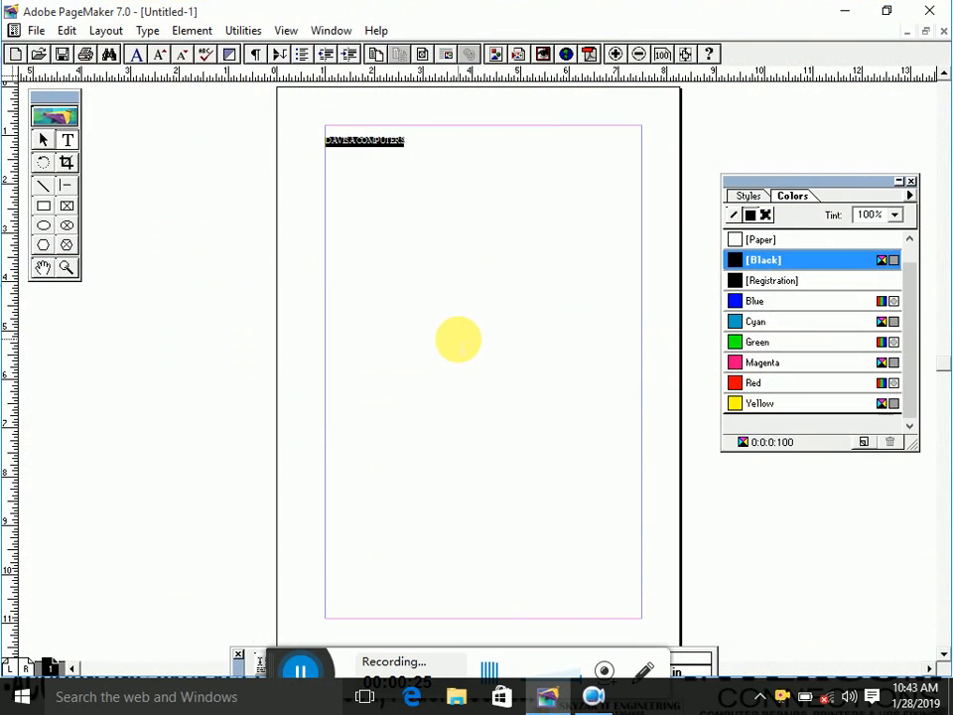
{"action": "key", "text": "BackSpace"}
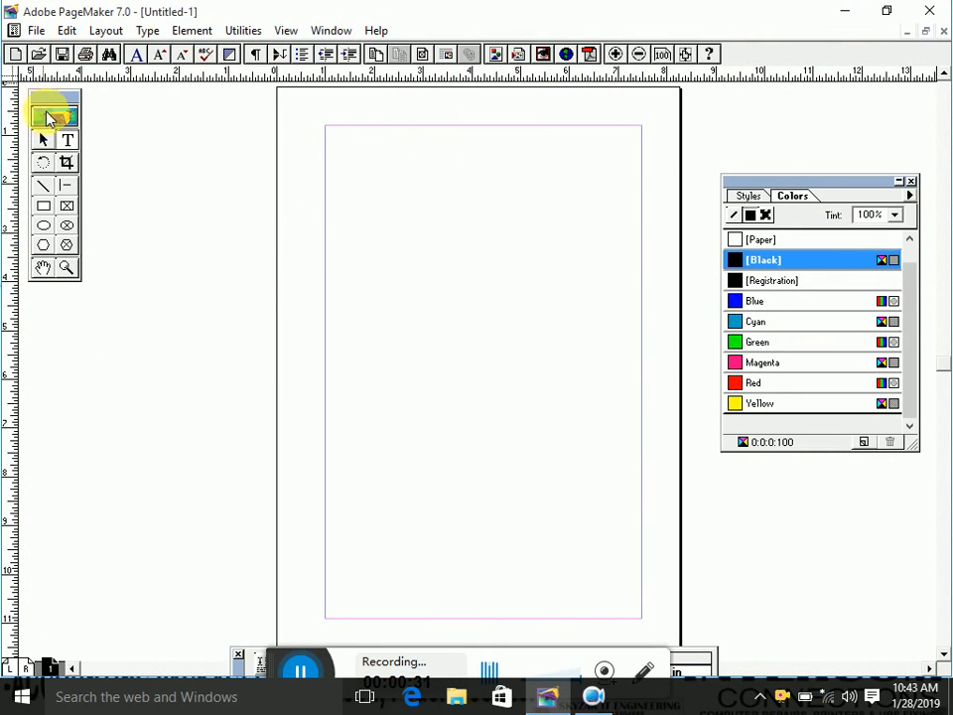
Step: Move the toolbox lower beside the page and place the control palette over the page's lower edge, clear of the recorder bar
{"action": "left_click_drag", "start_coordinate": [52, 108], "coordinate": [49, 171]}
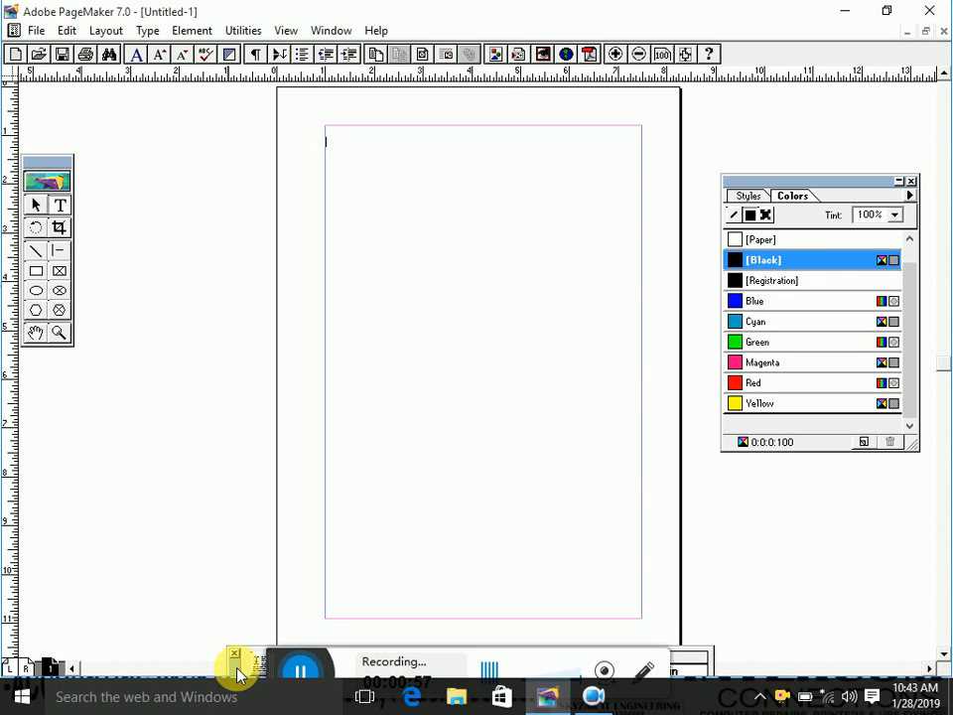
{"action": "left_click_drag", "start_coordinate": [239, 675], "coordinate": [234, 600]}
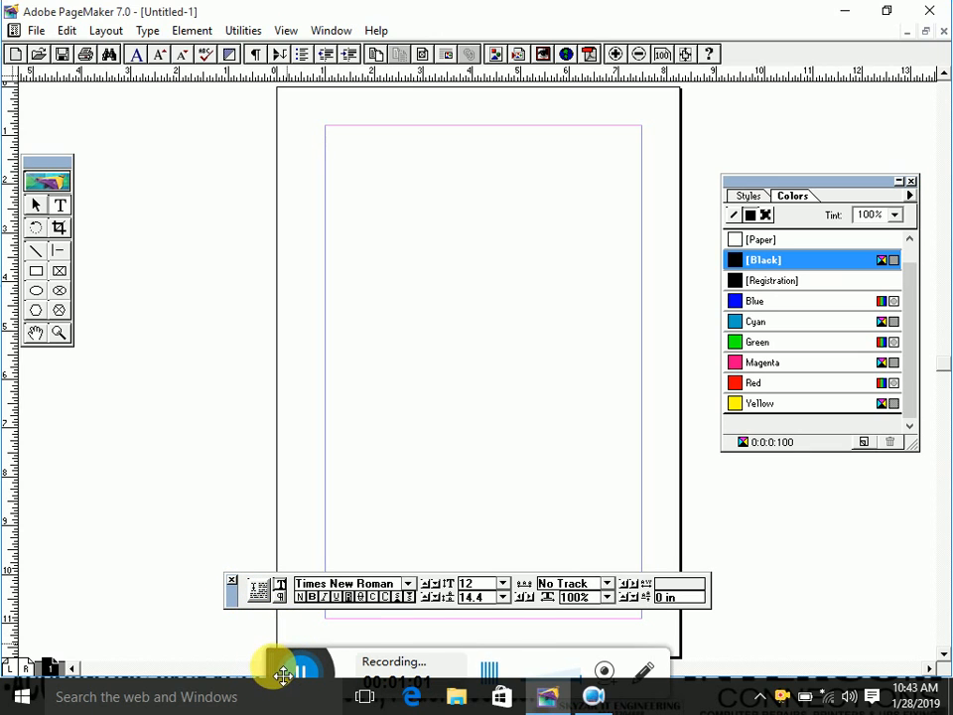
{"action": "left_click_drag", "start_coordinate": [283, 676], "coordinate": [283, 703]}
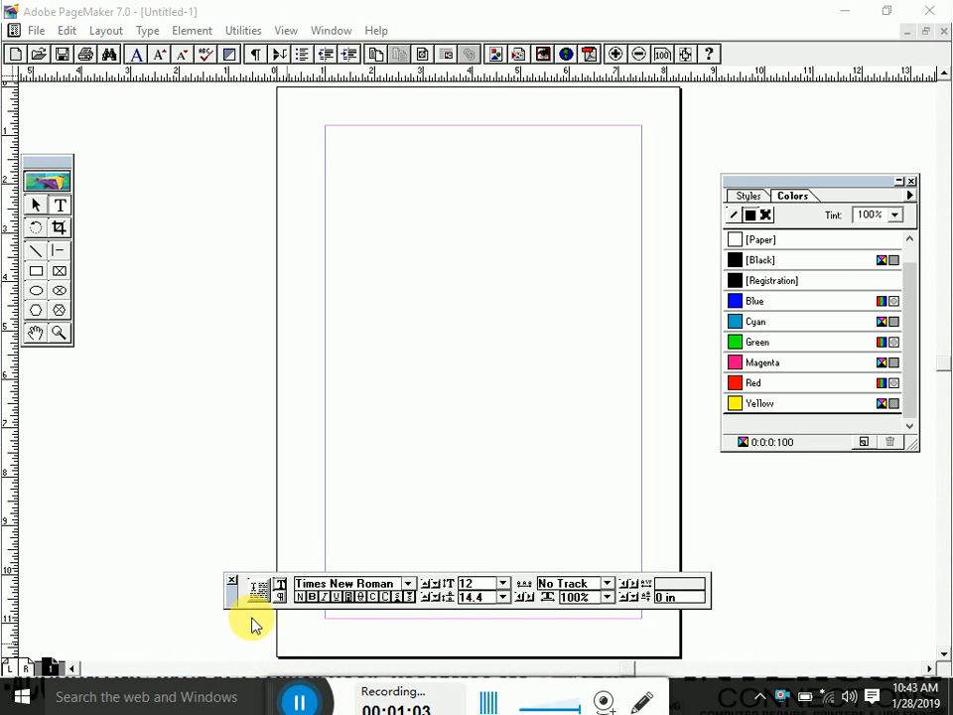
{"action": "left_click", "coordinate": [218, 525]}
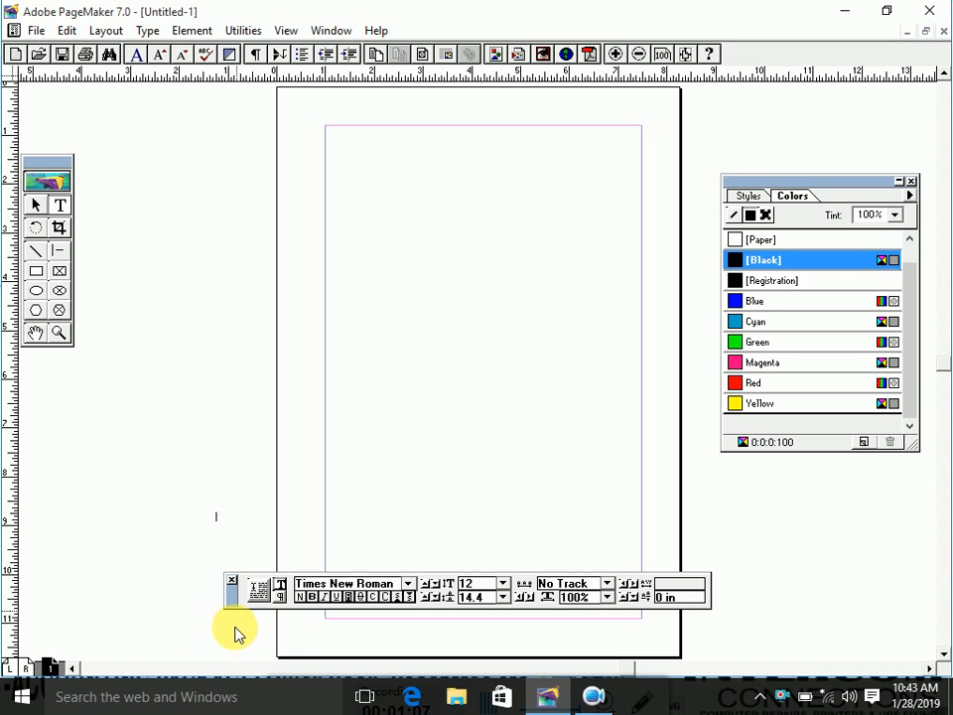
{"action": "left_click_drag", "start_coordinate": [232, 591], "coordinate": [235, 640]}
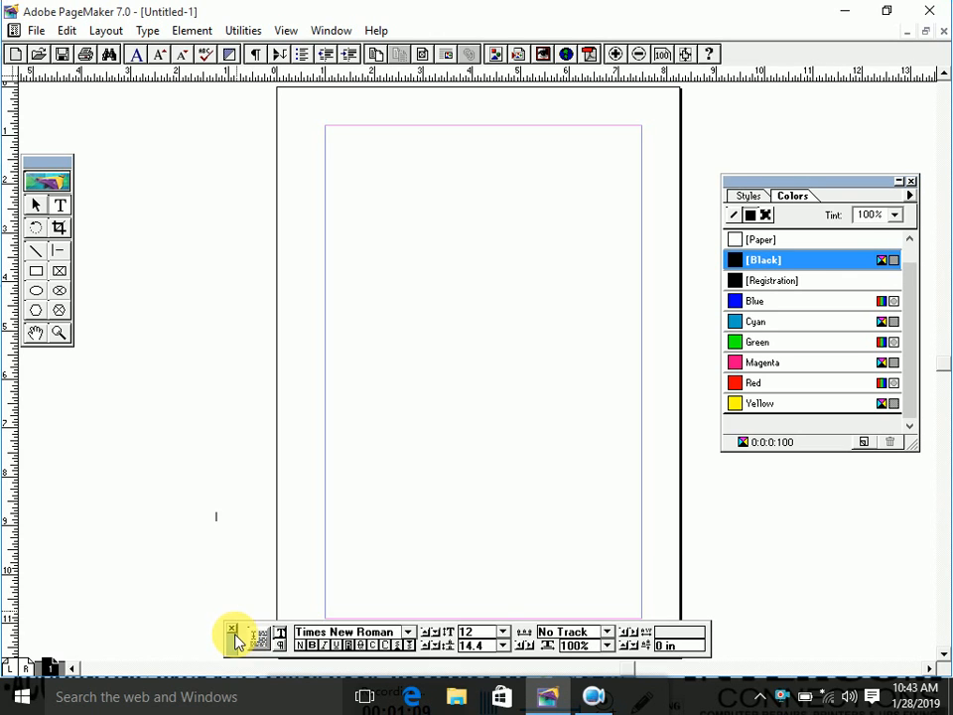
Step: Add the text DAVISA COMPUTERS at the upper margin of the page with the Text tool
{"action": "left_click", "coordinate": [59, 207]}
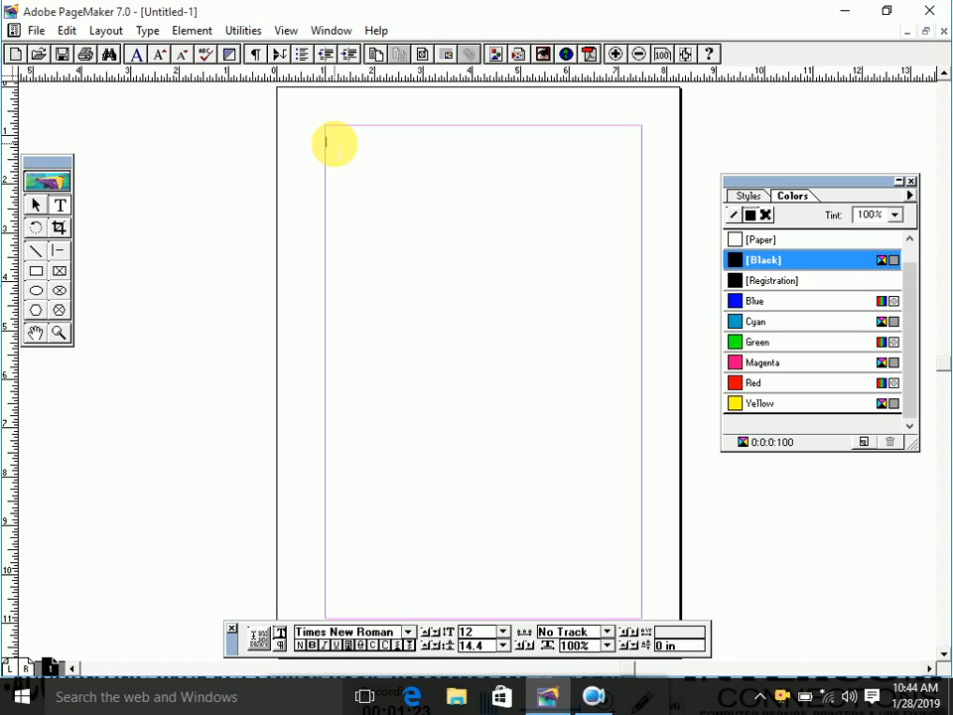
{"action": "type", "text": "DAVISA COMPUTERS"}
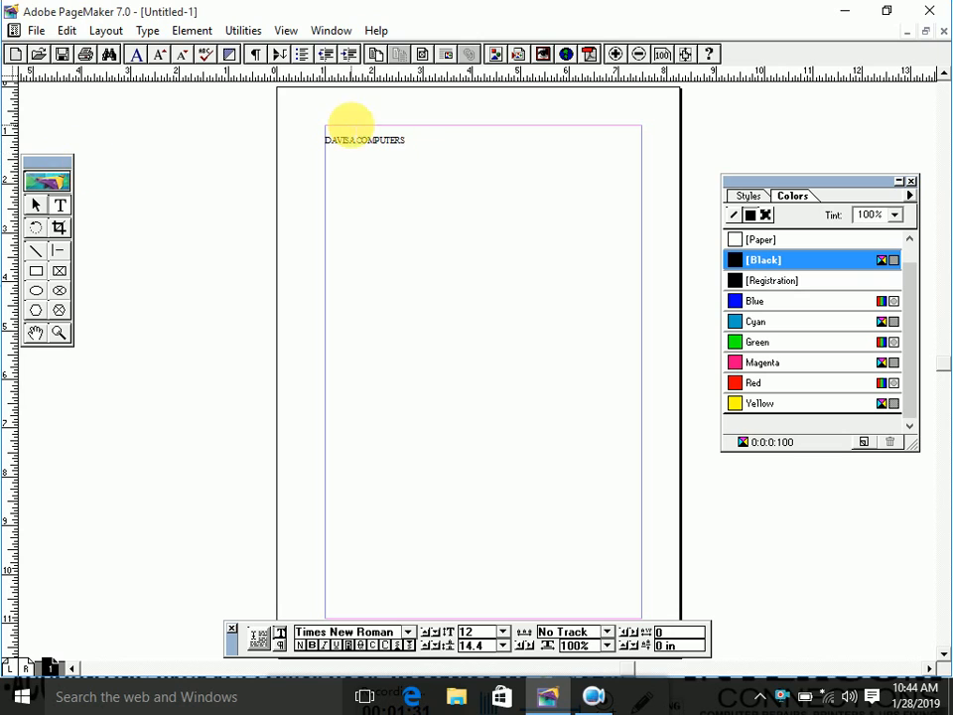
Step: Format the DAVISA COMPUTERS heading in the Times New Roman variant listed after the plain one, size 36, bold
{"action": "left_click_drag", "start_coordinate": [406, 153], "coordinate": [329, 145]}
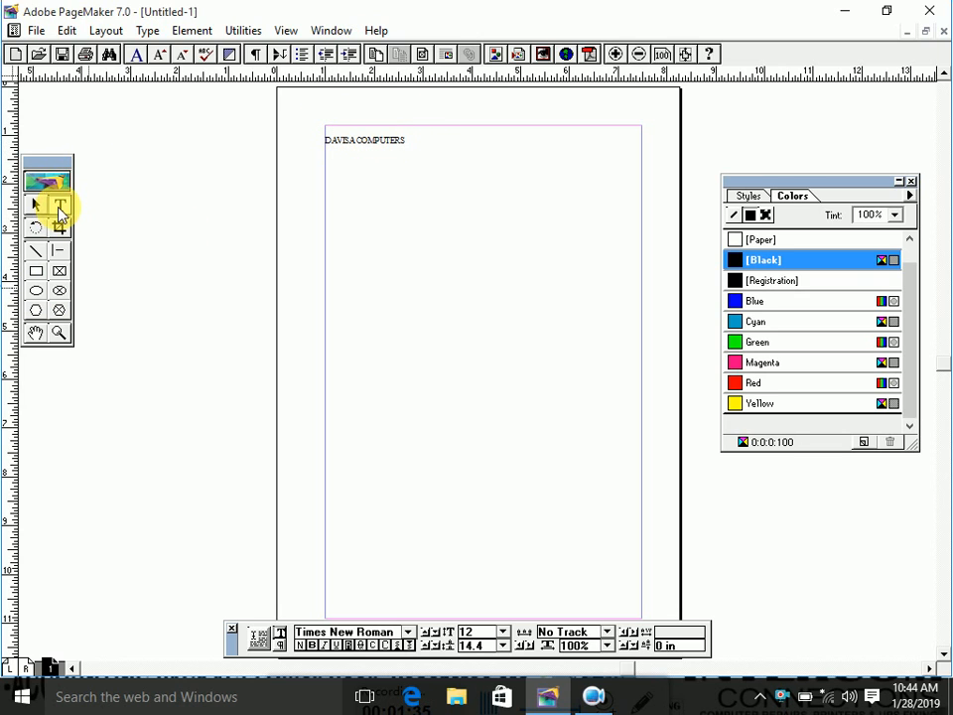
{"action": "left_click_drag", "start_coordinate": [398, 142], "coordinate": [309, 145]}
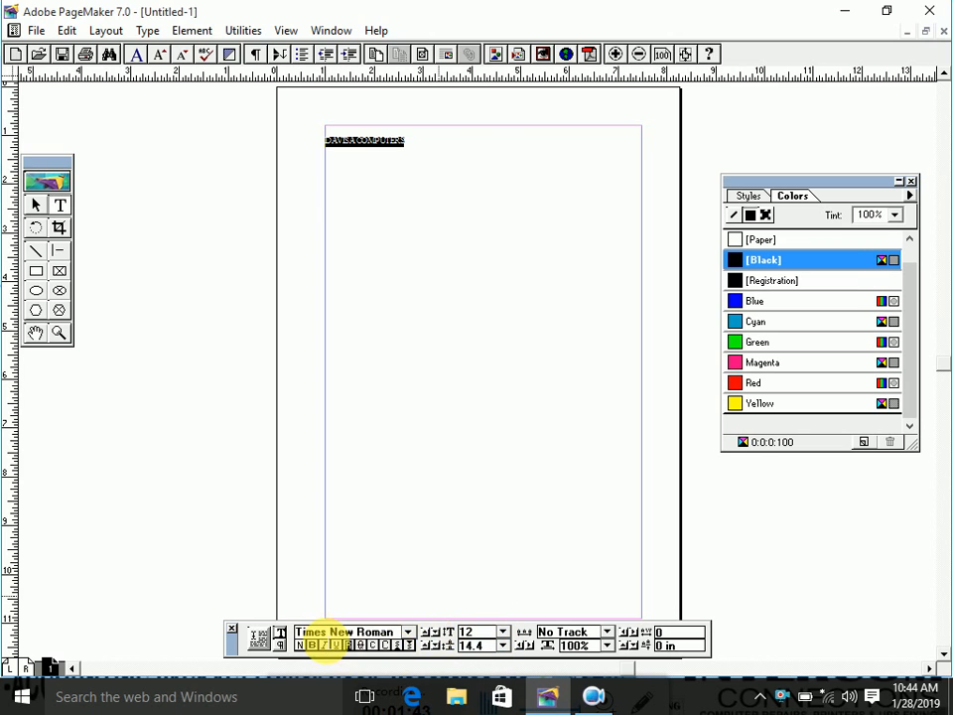
{"action": "left_click", "coordinate": [410, 633]}
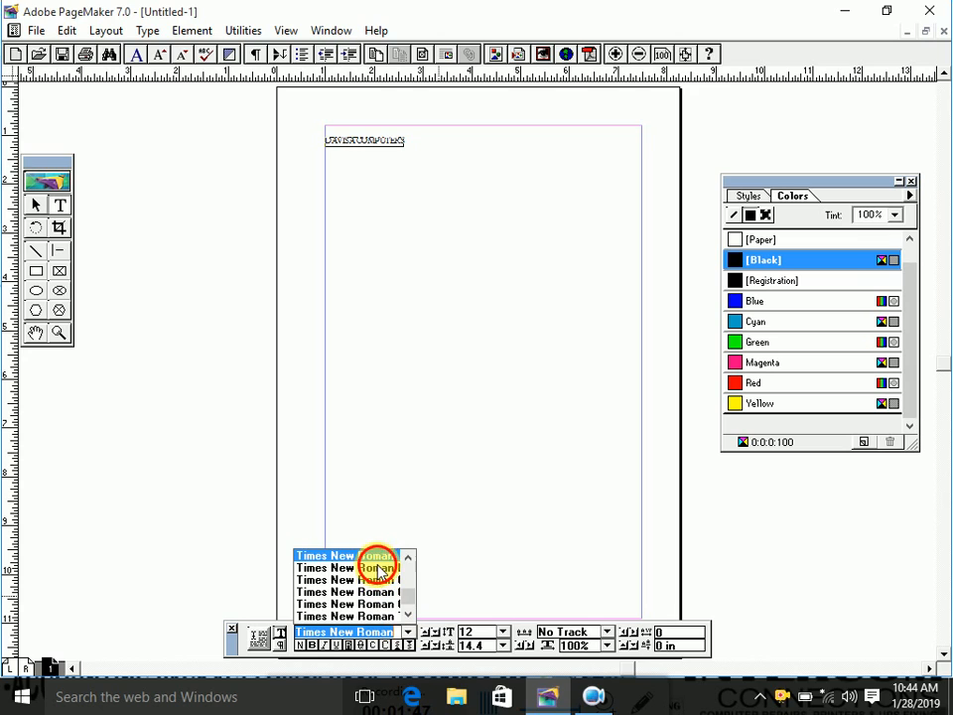
{"action": "left_click", "coordinate": [376, 569]}
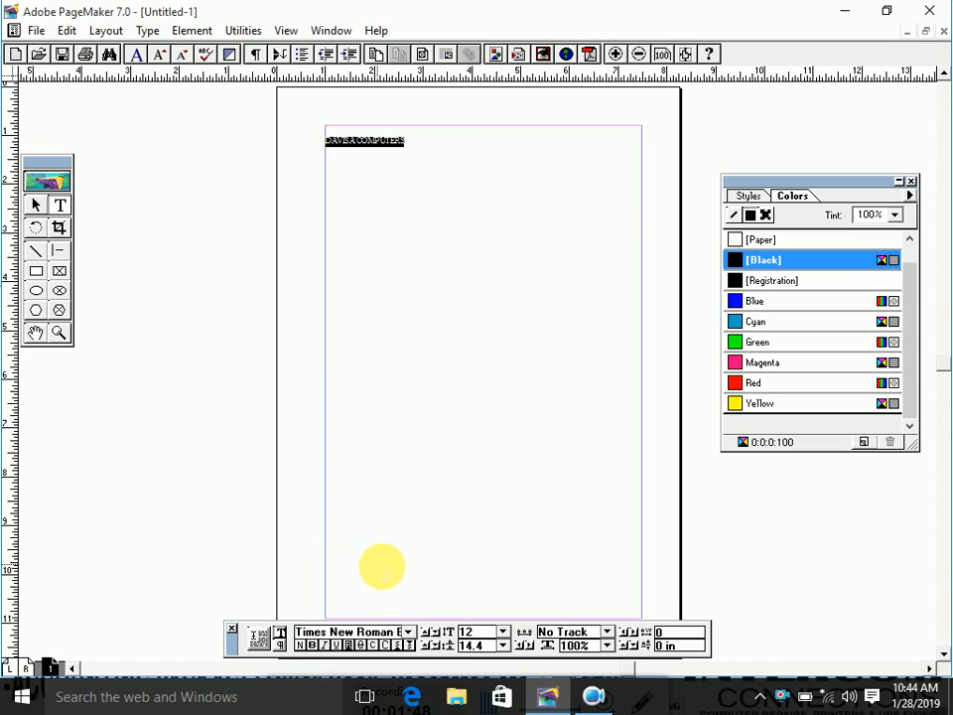
{"action": "left_click", "coordinate": [504, 632]}
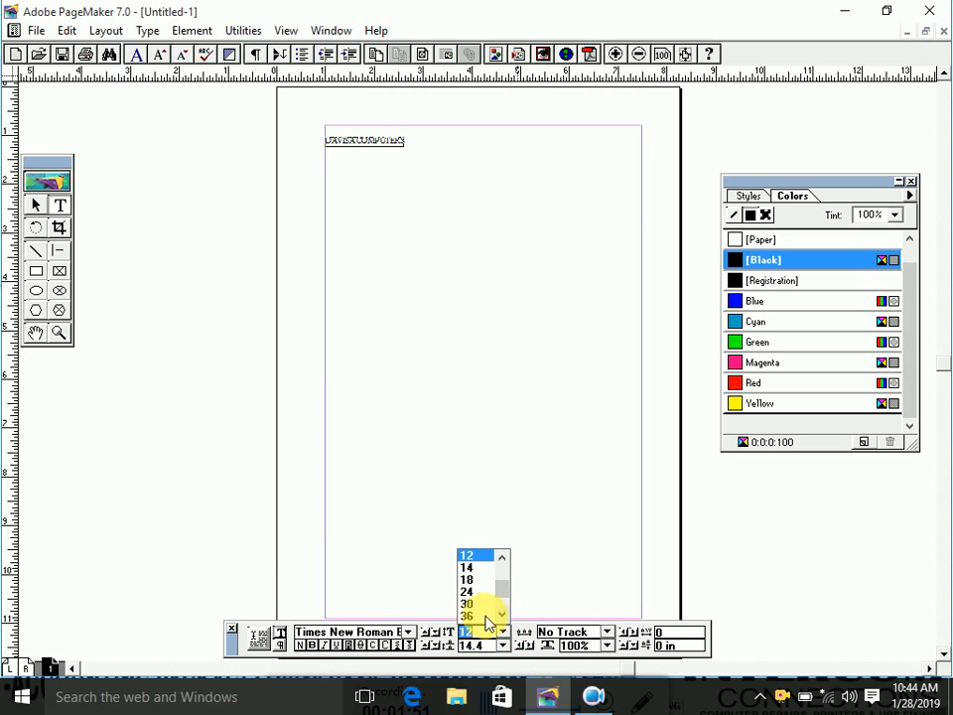
{"action": "left_click", "coordinate": [487, 617]}
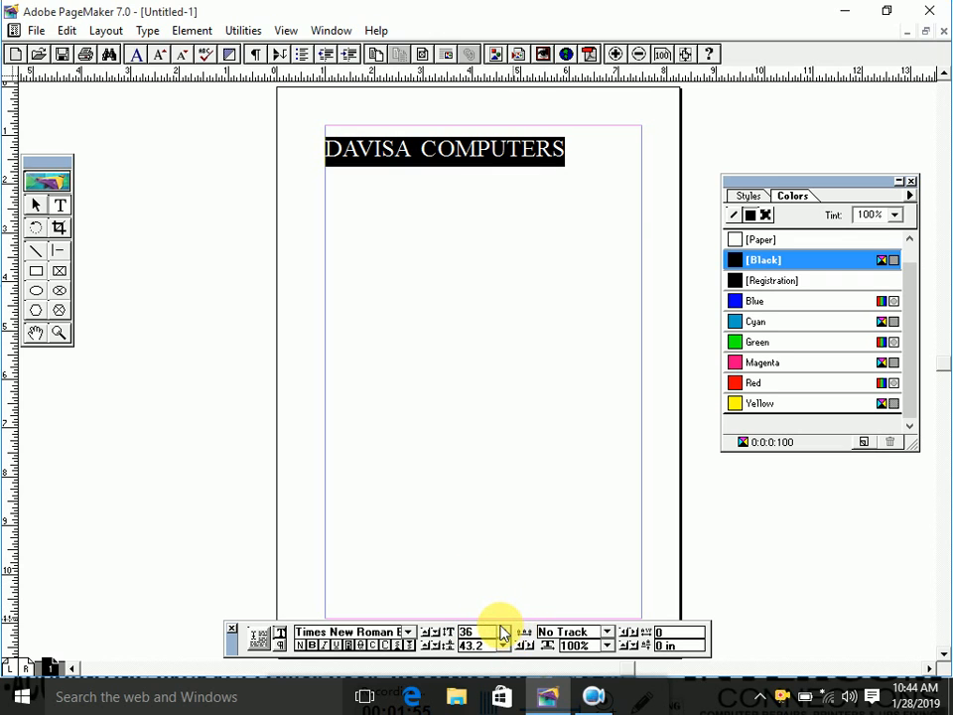
{"action": "left_click", "coordinate": [312, 646]}
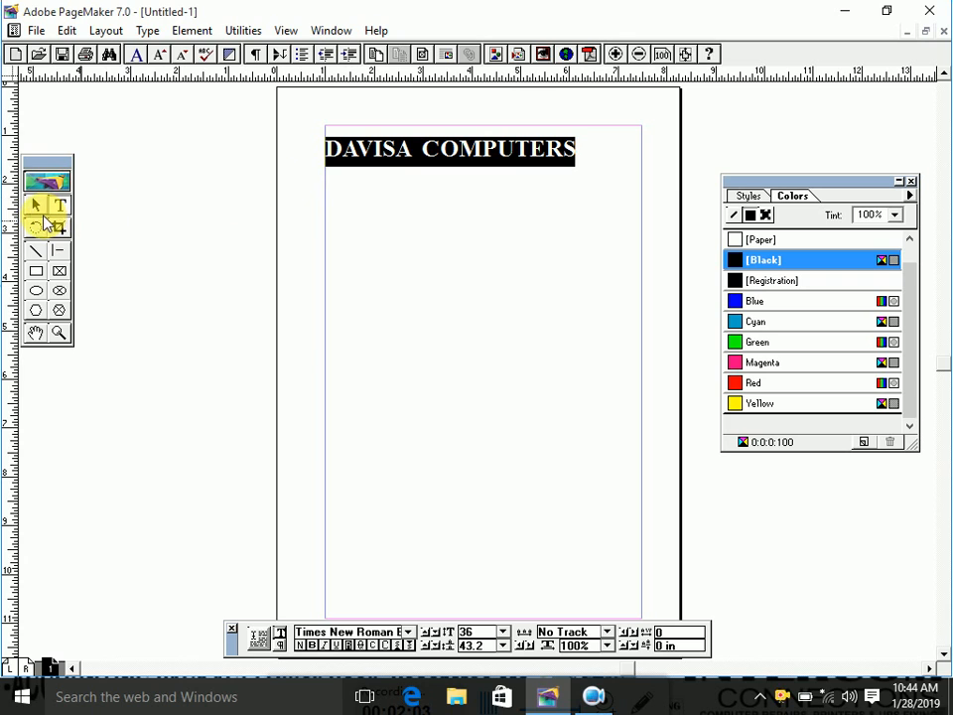
Step: Move the heading to the middle of the upper margin and narrow its text block to about 5.5 in wide
{"action": "left_click", "coordinate": [36, 212]}
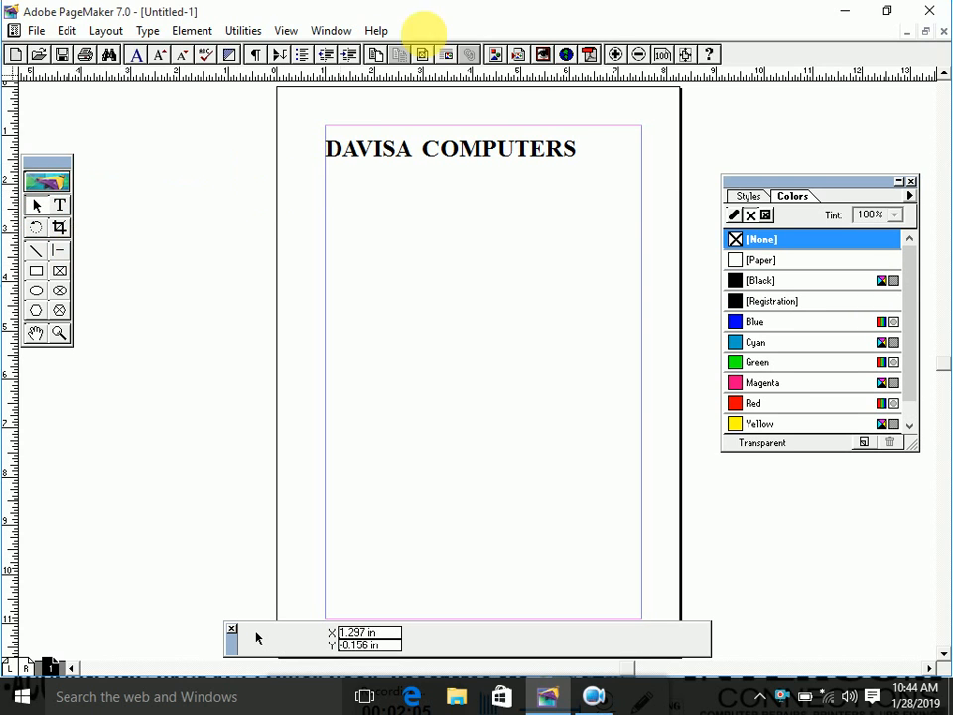
{"action": "left_click_drag", "start_coordinate": [390, 161], "coordinate": [417, 157]}
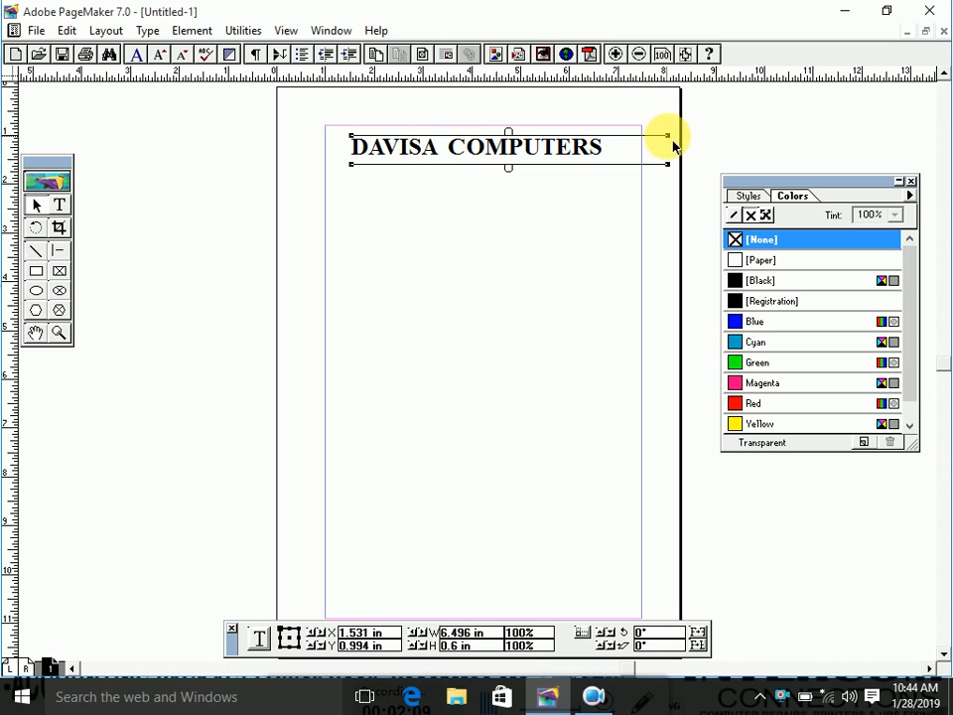
{"action": "left_click_drag", "start_coordinate": [675, 147], "coordinate": [626, 135]}
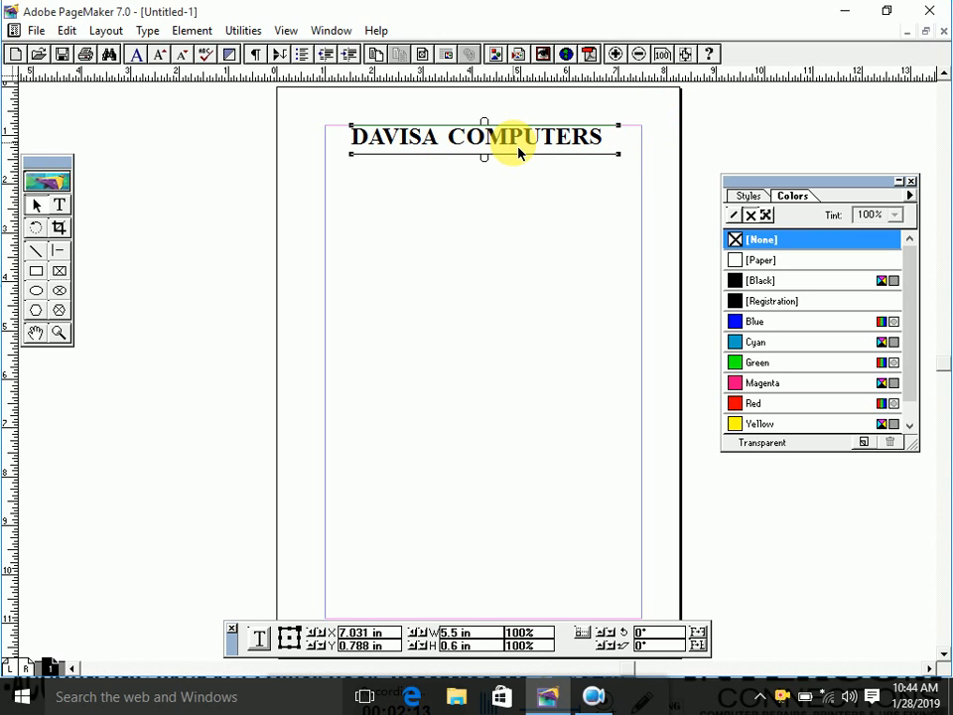
Step: Delete the address text from the pasteboard and enter the company's street address in a wide text block below the heading
{"action": "left_click", "coordinate": [61, 206]}
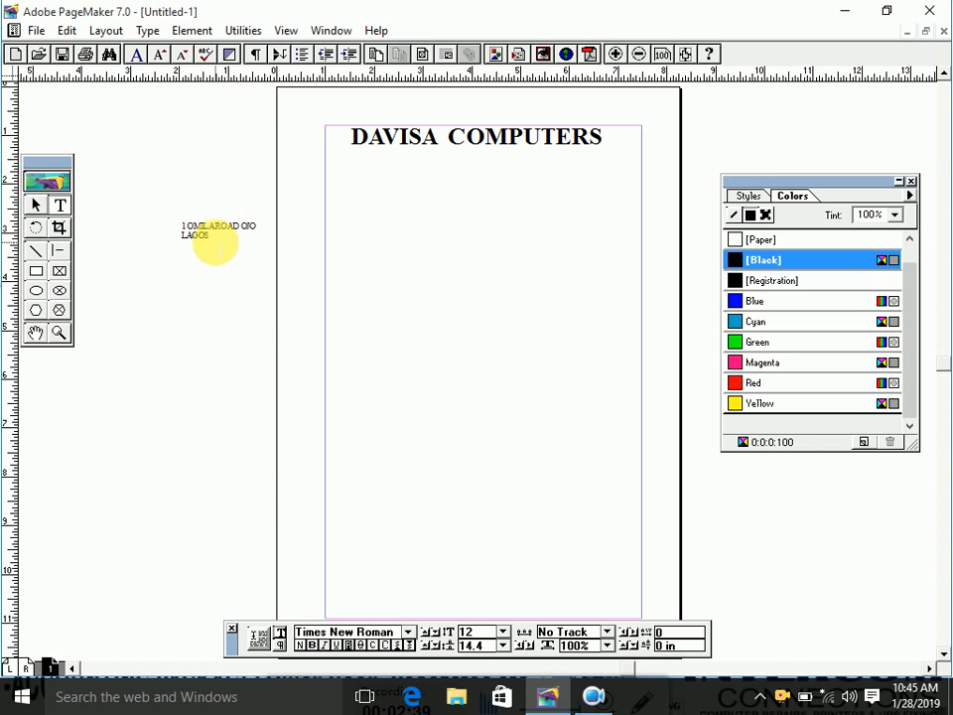
{"action": "left_click_drag", "start_coordinate": [217, 240], "coordinate": [177, 231]}
{"action": "key", "text": "BackSpace"}
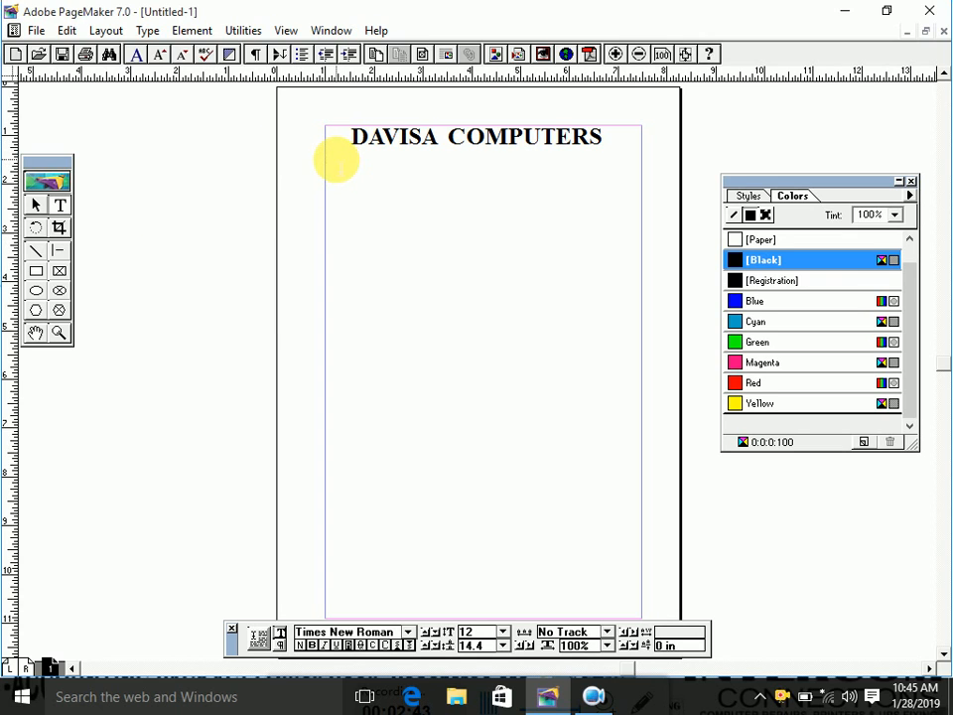
{"action": "left_click_drag", "start_coordinate": [336, 161], "coordinate": [620, 191]}
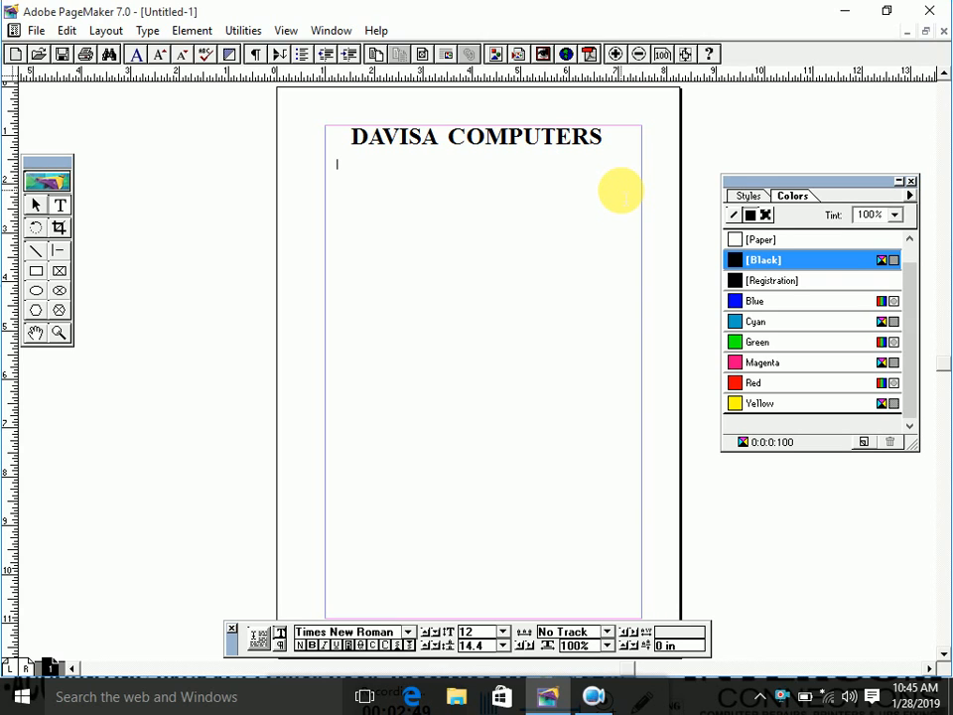
{"action": "type", "text": "1OMILAROADOJOLAGOS"}
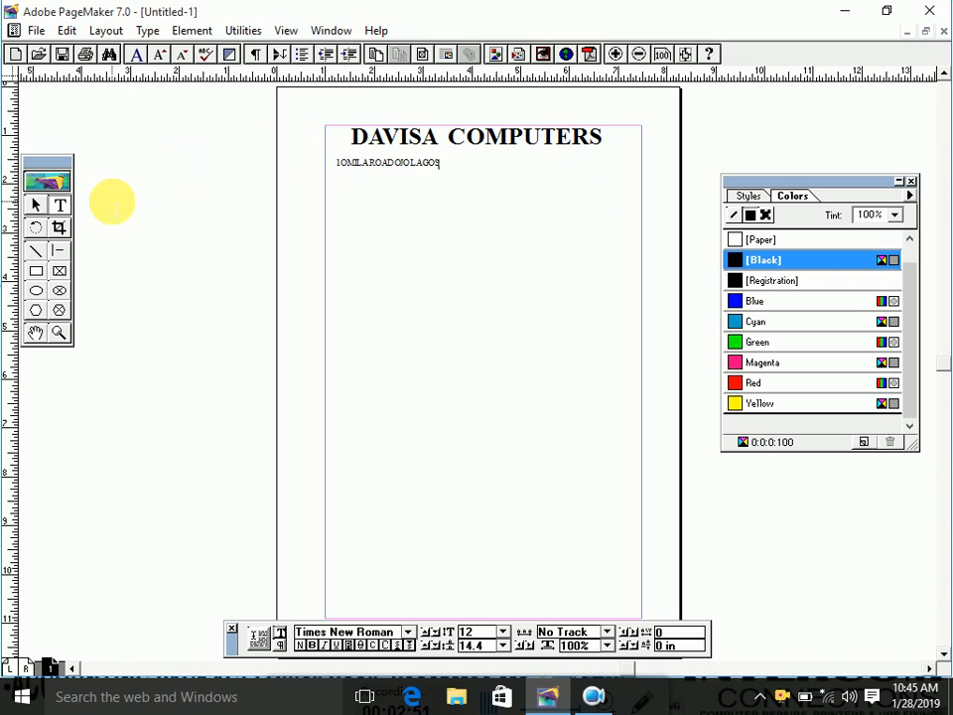
Step: Narrow the address text block to about 2.2 in wide
{"action": "left_click", "coordinate": [37, 206]}
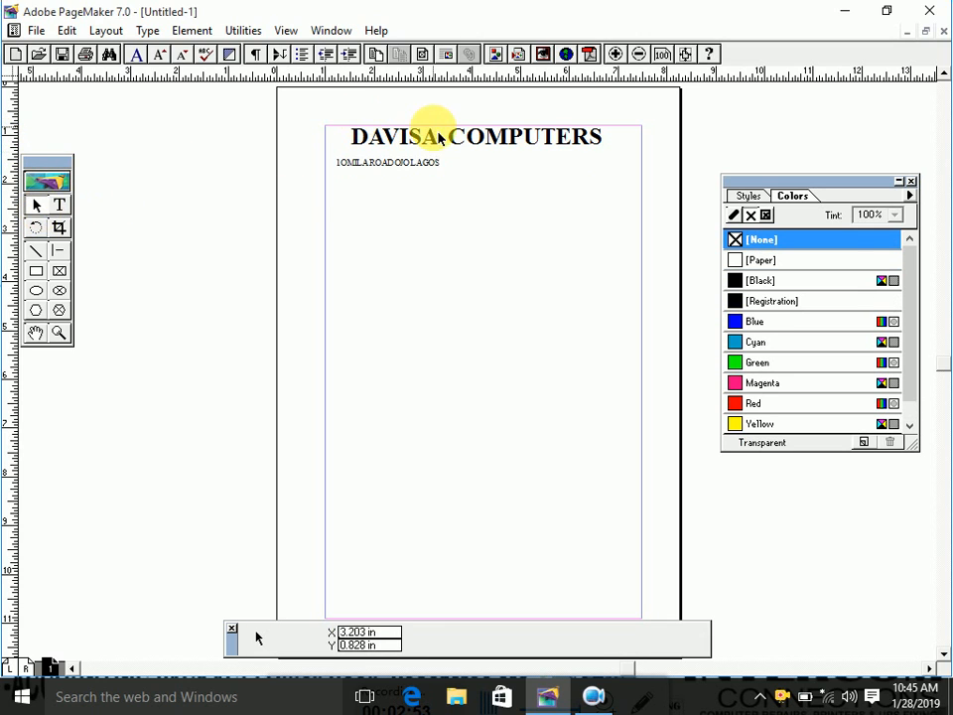
{"action": "left_click", "coordinate": [436, 171]}
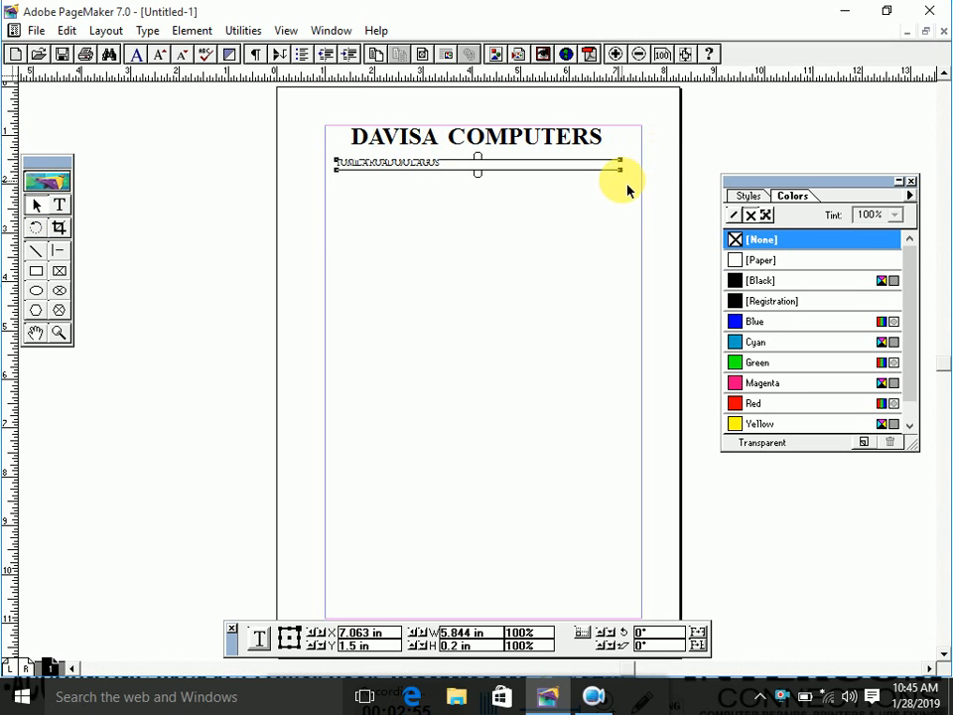
{"action": "left_click_drag", "start_coordinate": [626, 176], "coordinate": [445, 171]}
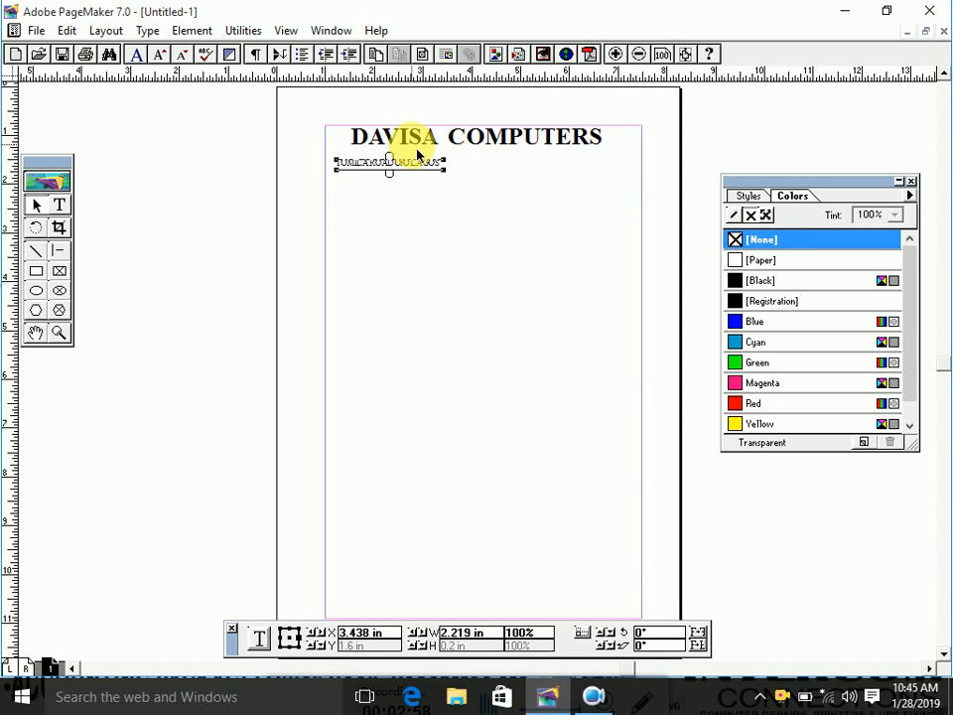
Step: Set the address text's font size to 18
{"action": "left_click", "coordinate": [60, 205]}
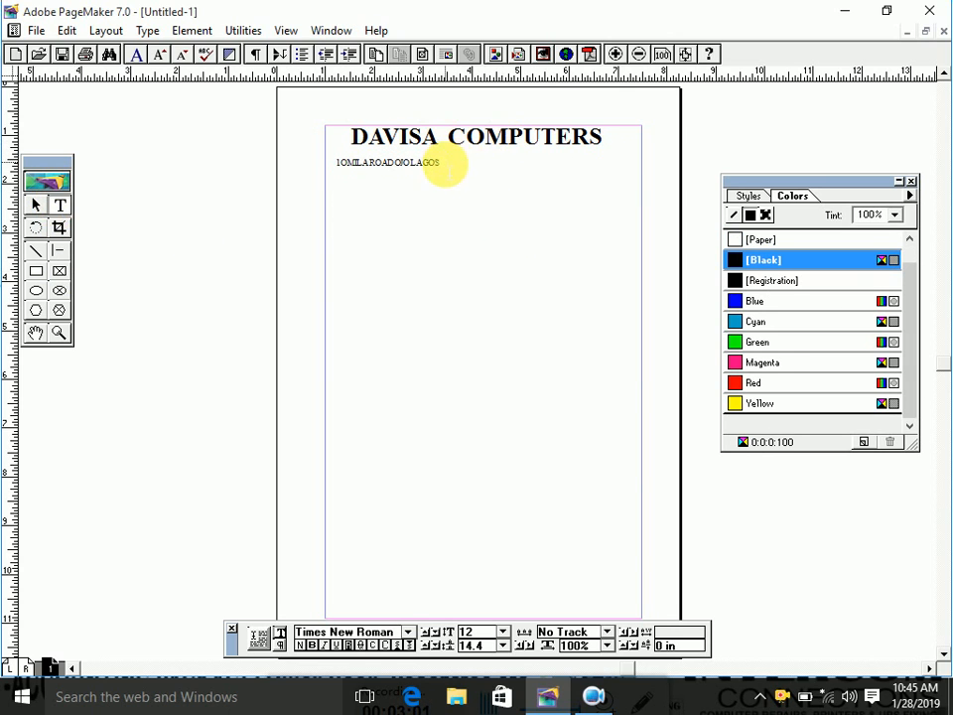
{"action": "left_click_drag", "start_coordinate": [443, 167], "coordinate": [312, 140]}
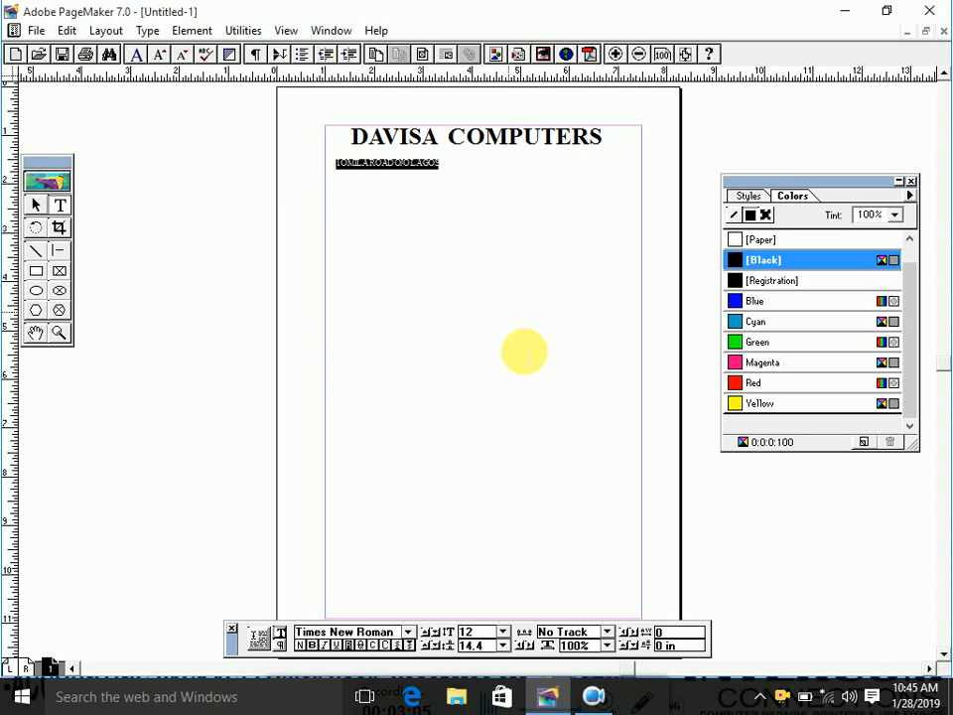
{"action": "left_click", "coordinate": [505, 637]}
{"action": "scroll", "coordinate": [470, 574], "scroll_direction": "down", "scroll_amount": 1}
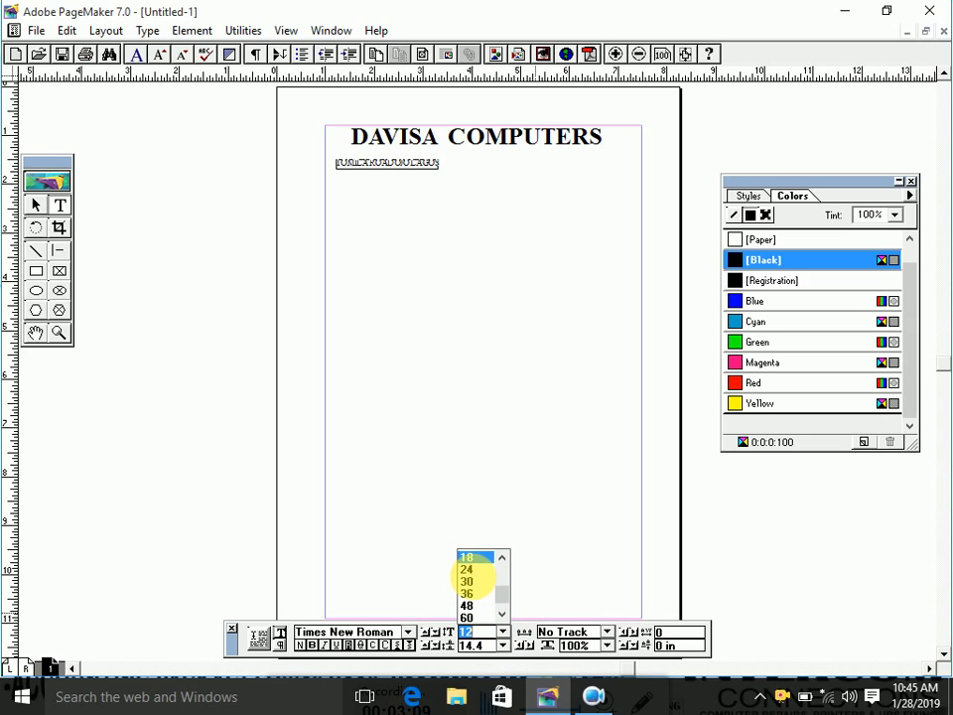
{"action": "left_click", "coordinate": [469, 558]}
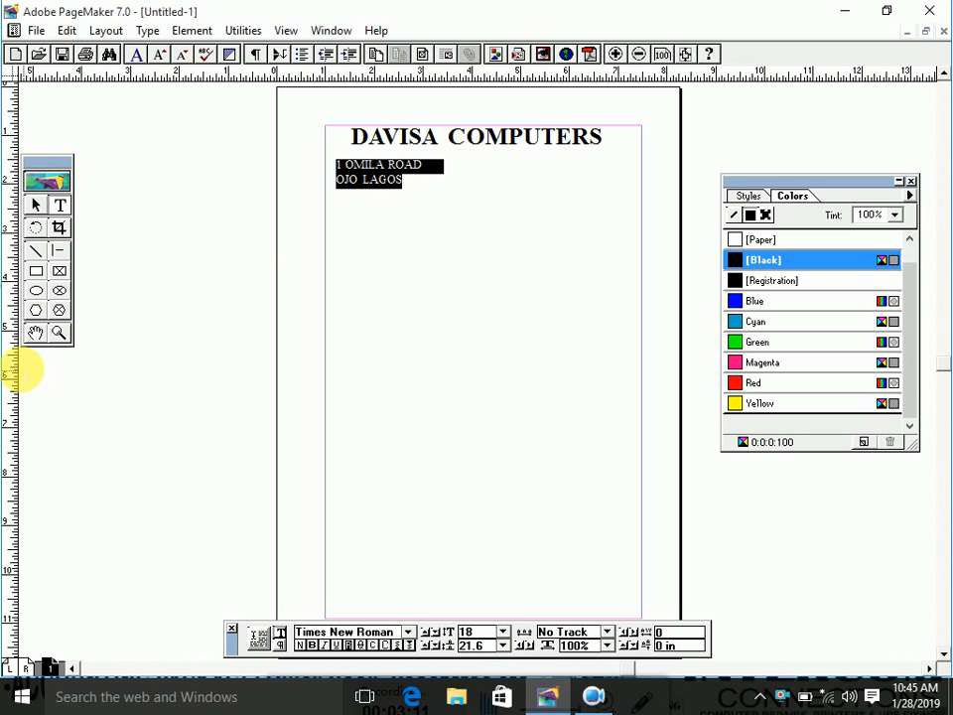
Step: Widen the address text block to about 4.9 in and move it so the address sits centred directly under the heading
{"action": "left_click", "coordinate": [36, 205]}
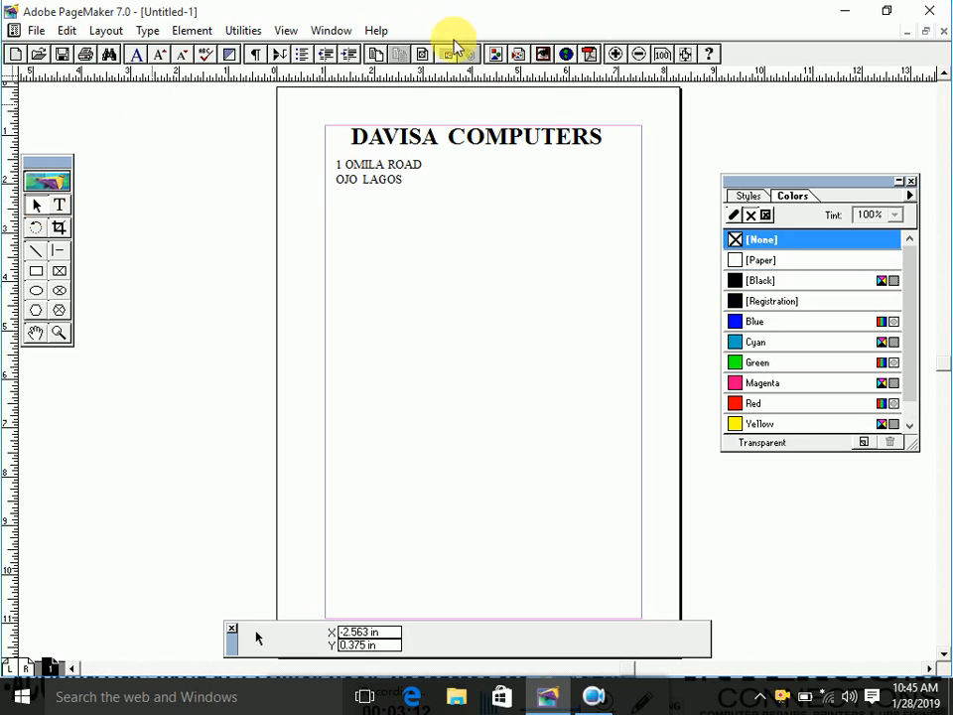
{"action": "left_click", "coordinate": [417, 184]}
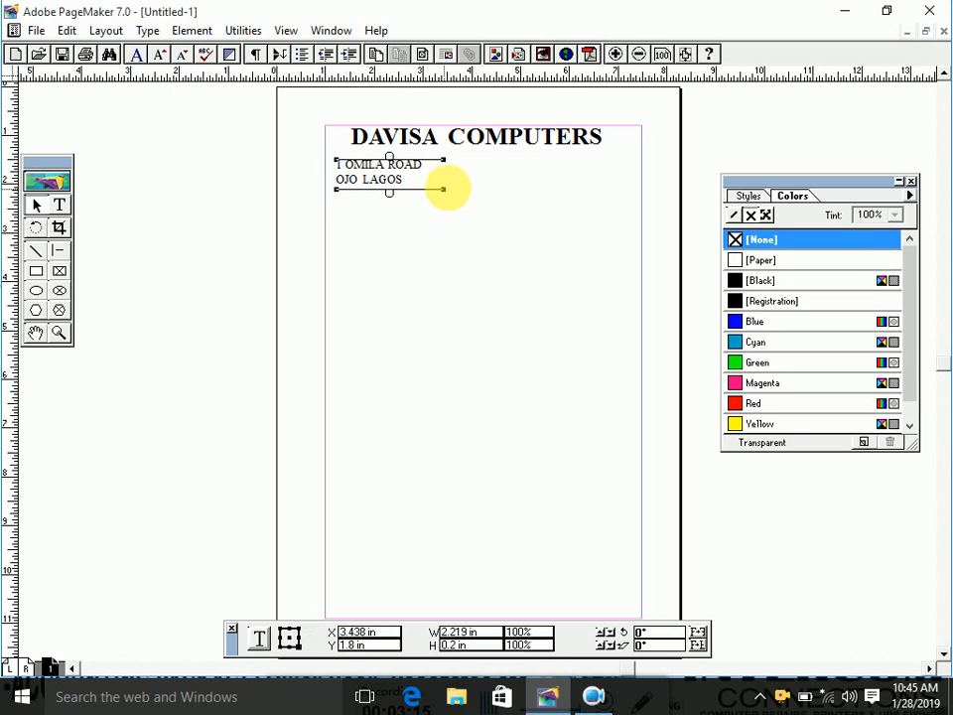
{"action": "left_click_drag", "start_coordinate": [444, 189], "coordinate": [577, 187]}
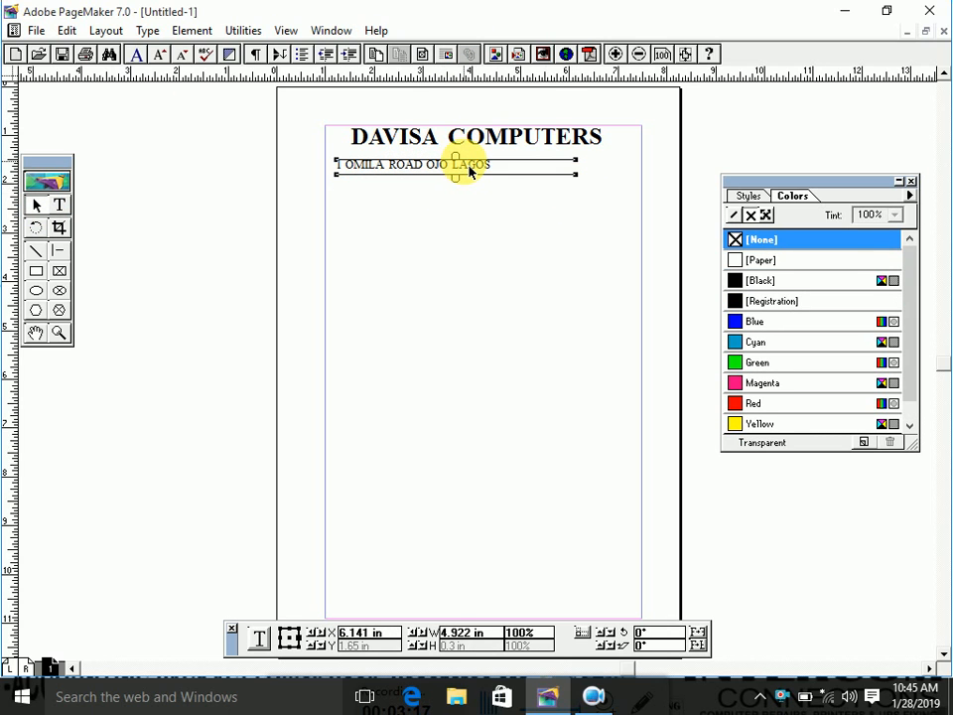
{"action": "left_click_drag", "start_coordinate": [470, 171], "coordinate": [535, 164]}
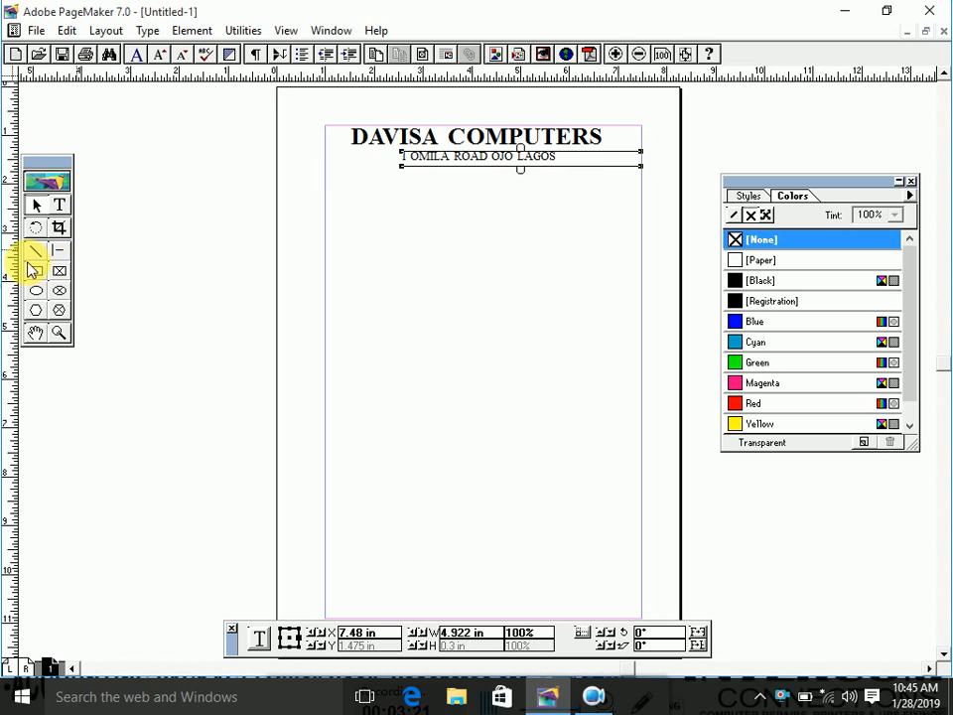
Step: Colour the DAVISA COMPUTERS heading text Red
{"action": "left_click", "coordinate": [60, 206]}
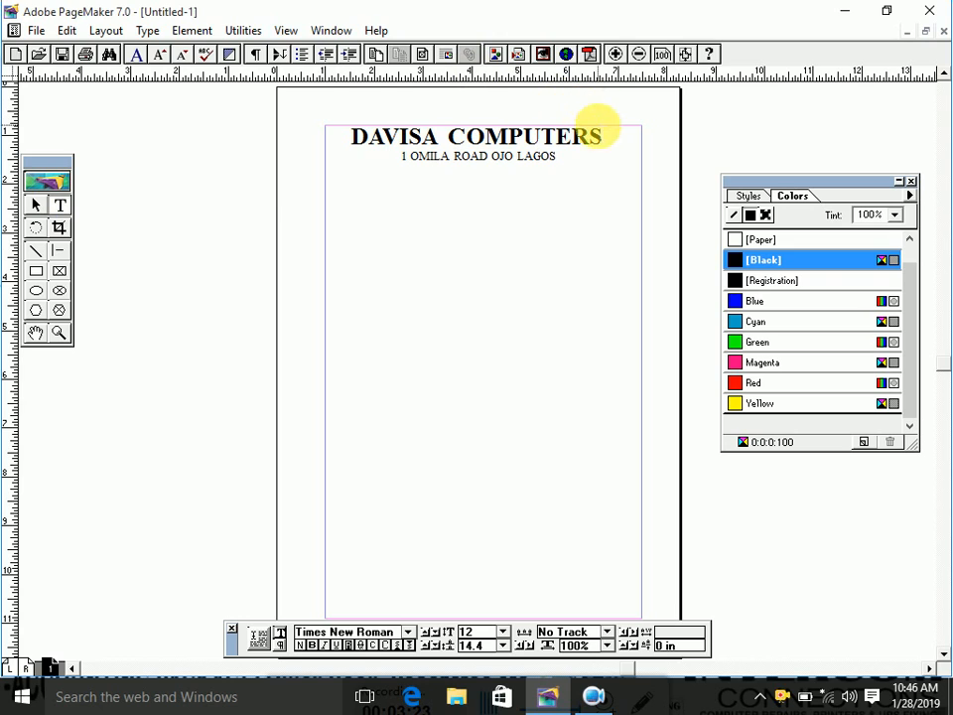
{"action": "left_click", "coordinate": [602, 142]}
{"action": "left_click", "coordinate": [356, 118], "text": "shift"}
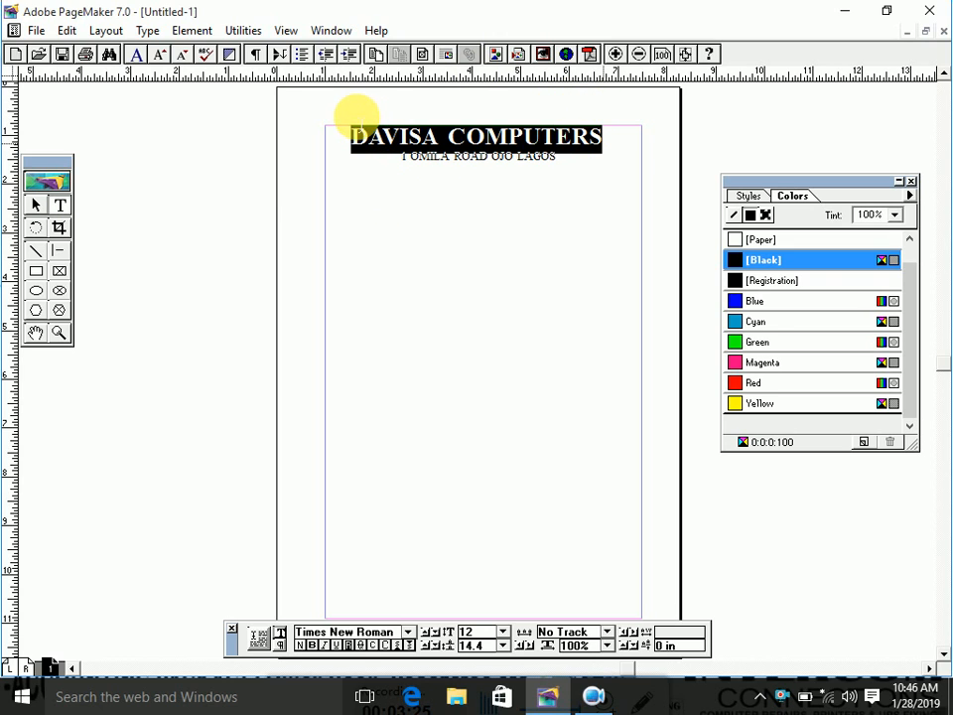
{"action": "left_click", "coordinate": [739, 385]}
{"action": "left_click", "coordinate": [533, 256]}
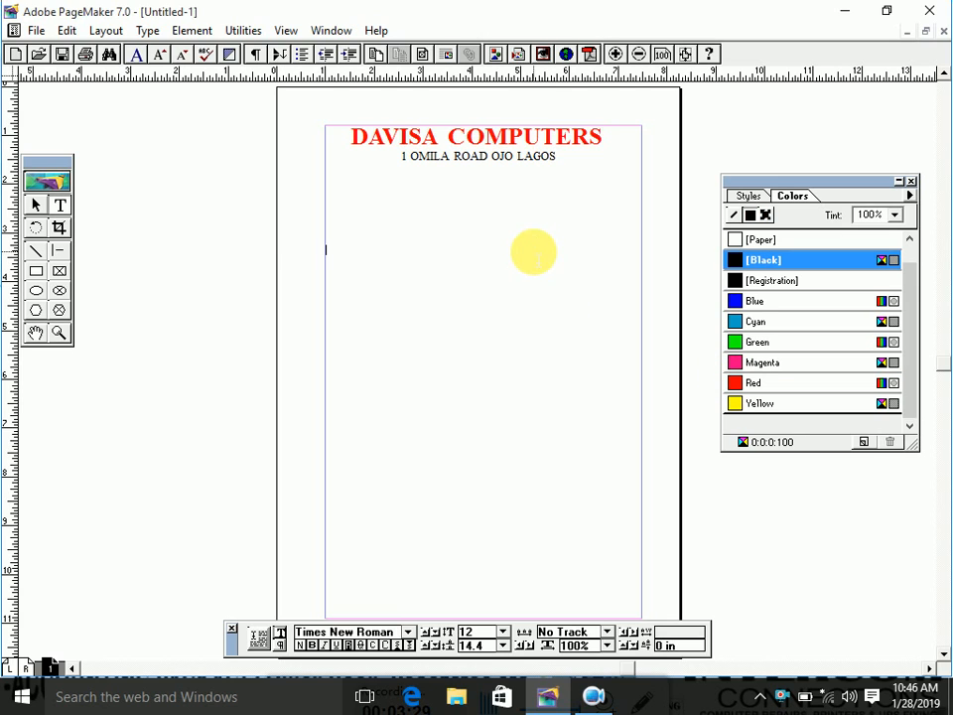
{"action": "left_click_drag", "start_coordinate": [474, 162], "coordinate": [415, 159]}
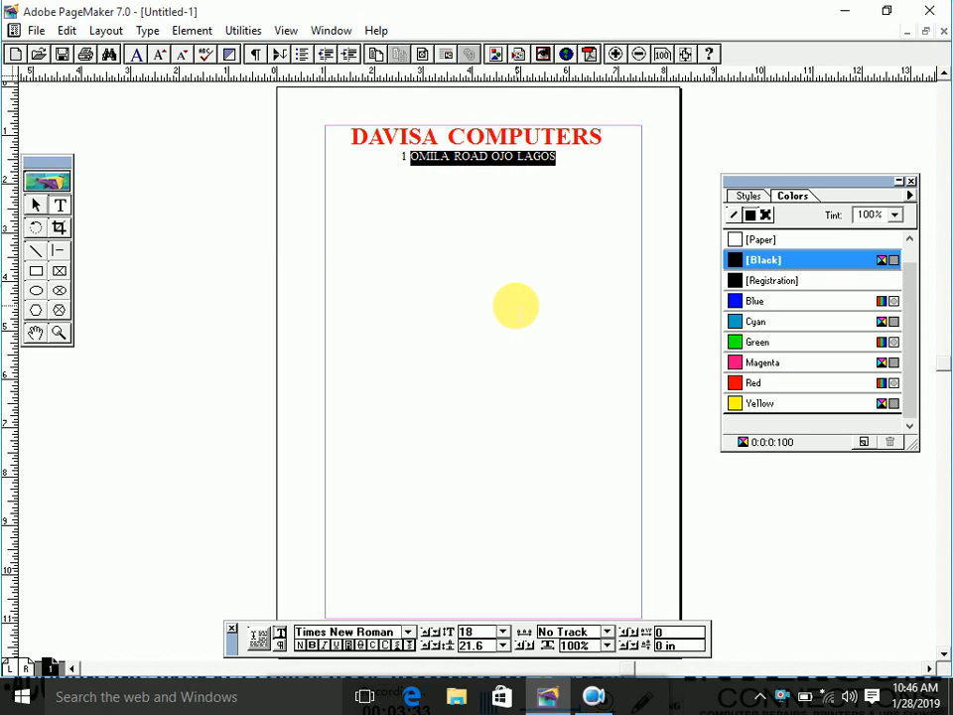
{"action": "left_click", "coordinate": [516, 305]}
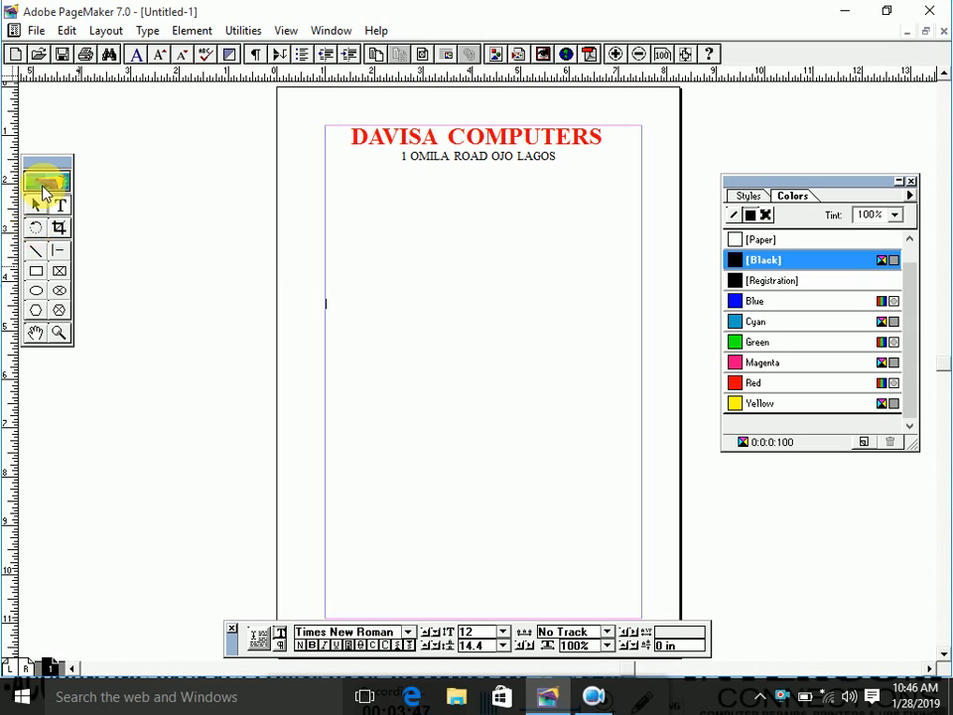
{"action": "left_click", "coordinate": [38, 274]}
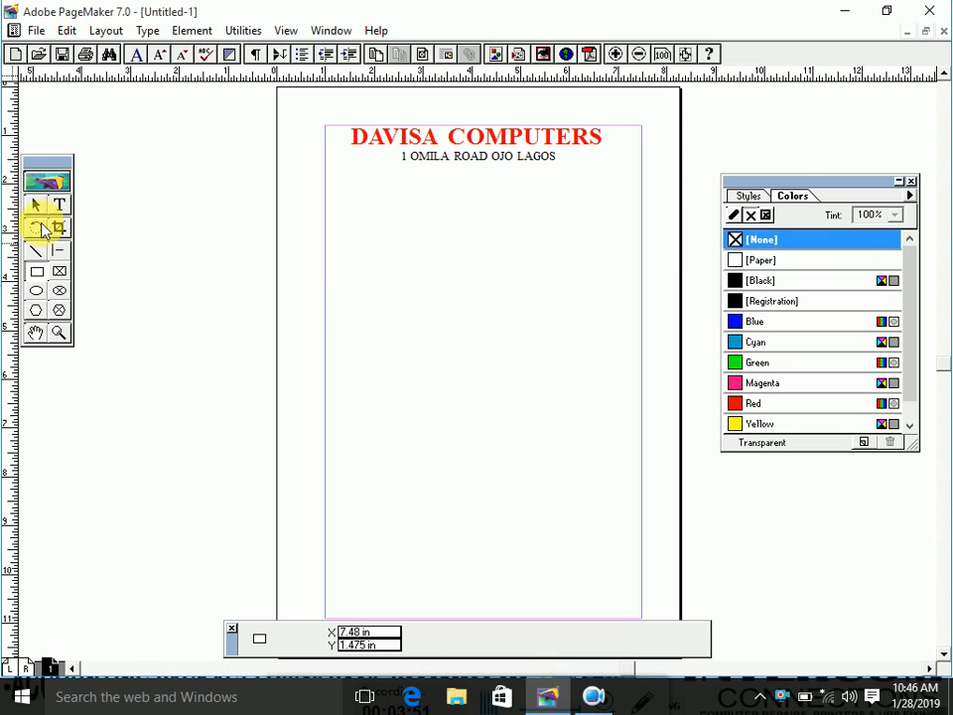
Step: Try to rotate the address text block to nearly vertical with the Rotate tool, and undo the rotation
{"action": "left_click", "coordinate": [36, 230]}
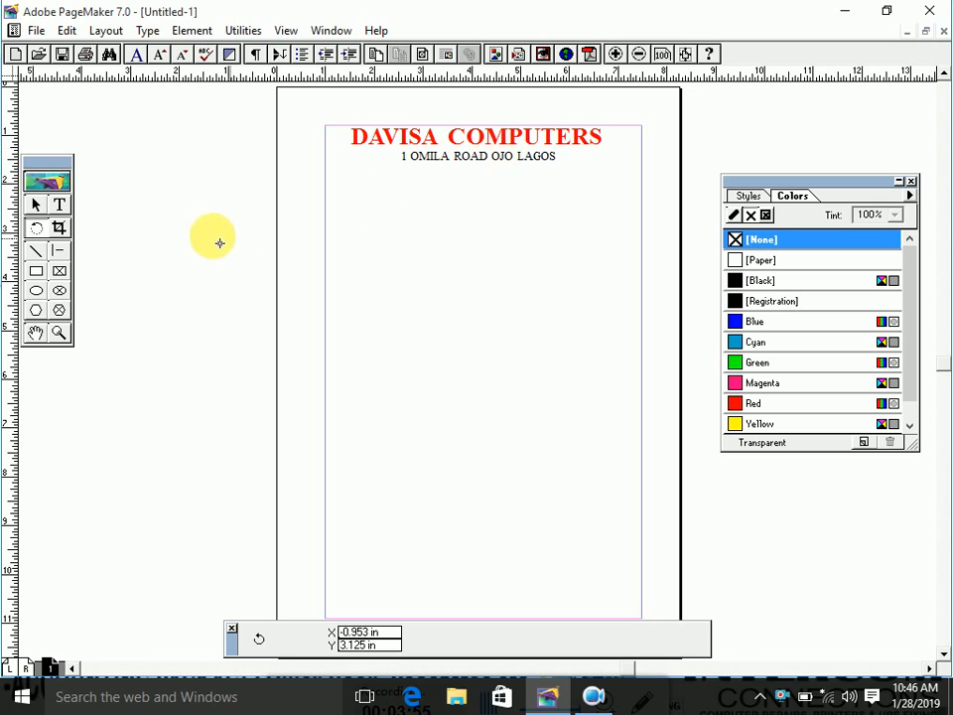
{"action": "left_click", "coordinate": [511, 169]}
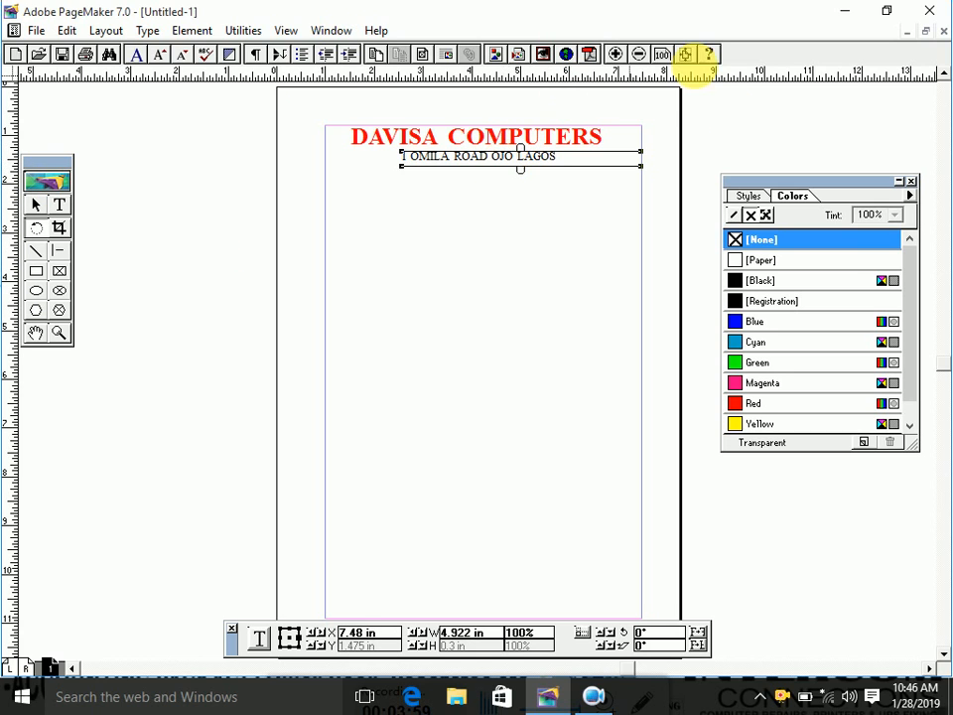
{"action": "left_click", "coordinate": [644, 168]}
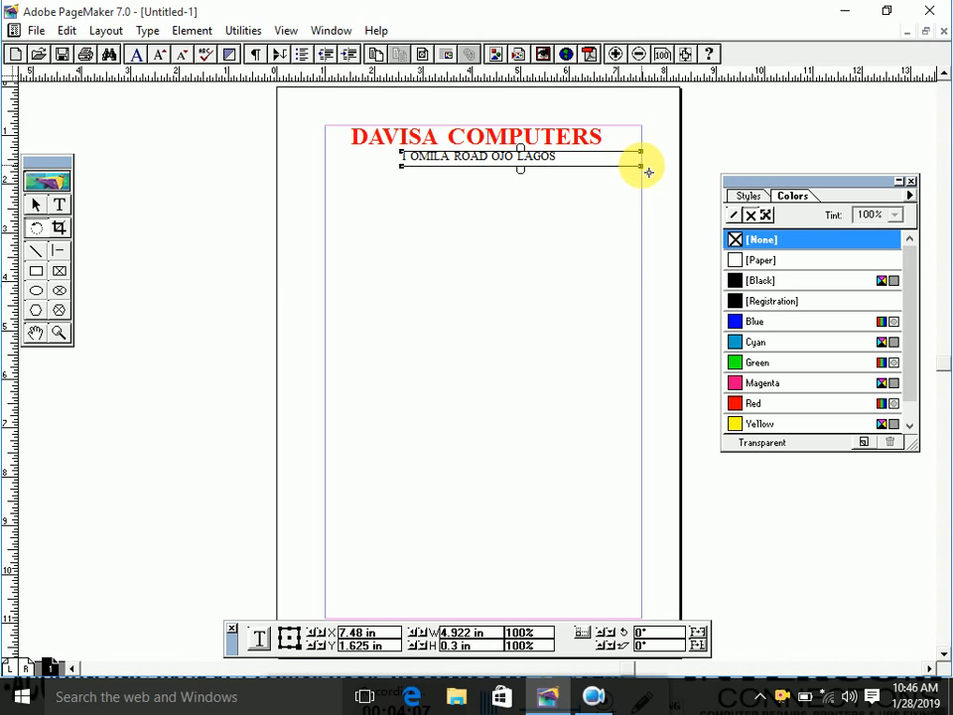
{"action": "left_click_drag", "start_coordinate": [648, 172], "coordinate": [659, 245]}
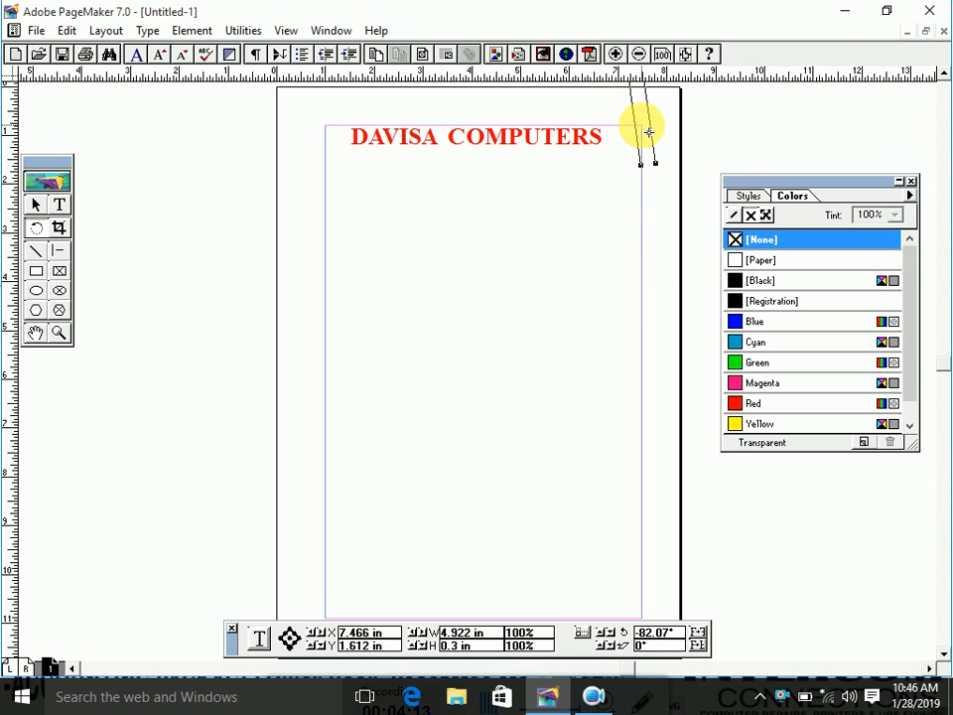
{"action": "key", "text": "ctrl+z"}
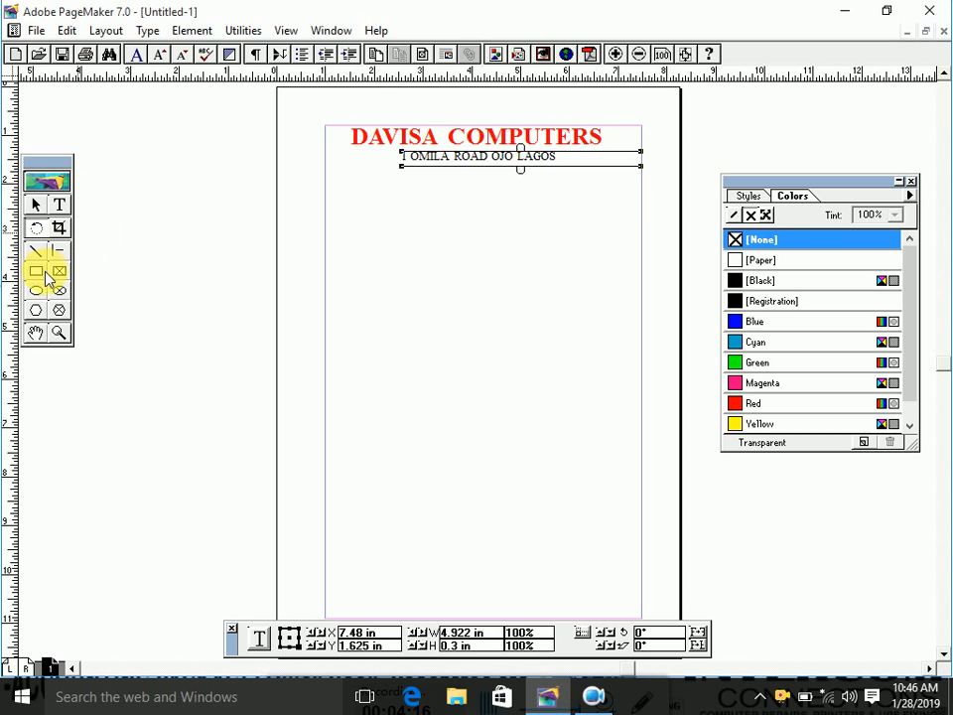
Step: Enter the text DAVISA on the pasteboard beside the page and set its font size to 36
{"action": "left_click", "coordinate": [59, 205]}
{"action": "left_click", "coordinate": [143, 357]}
{"action": "type", "text": "DAV"}
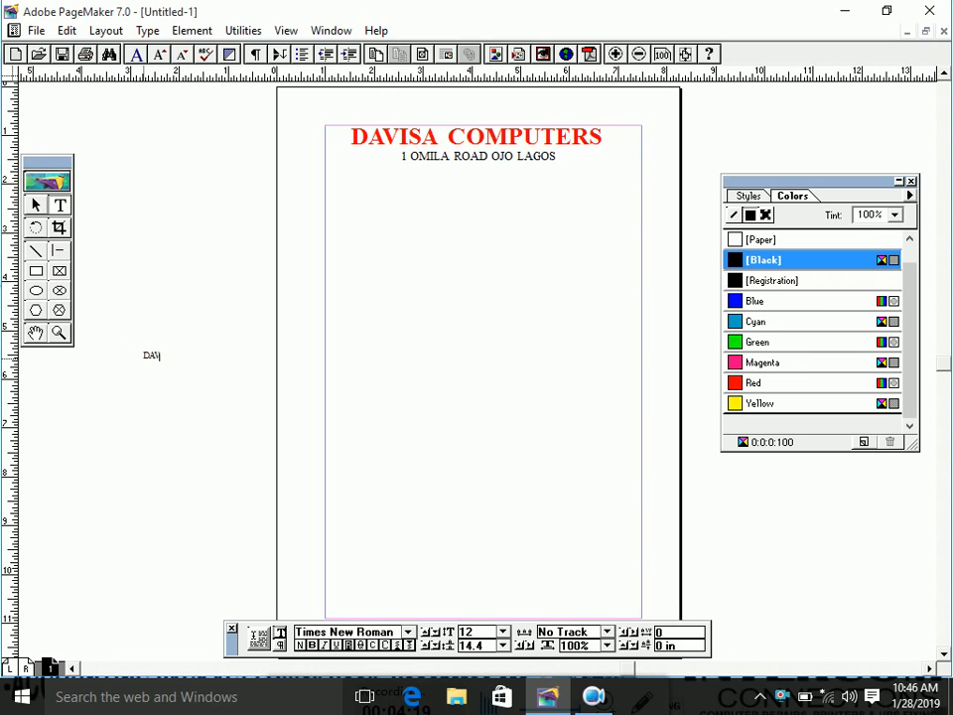
{"action": "type", "text": "ISA"}
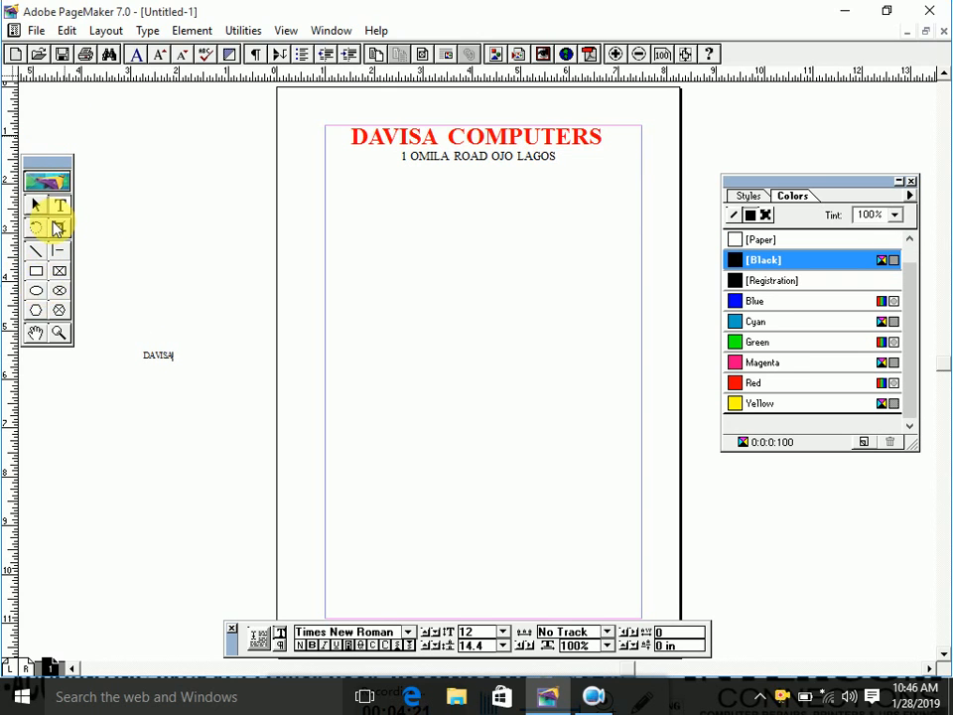
{"action": "left_click_drag", "start_coordinate": [172, 357], "coordinate": [124, 361]}
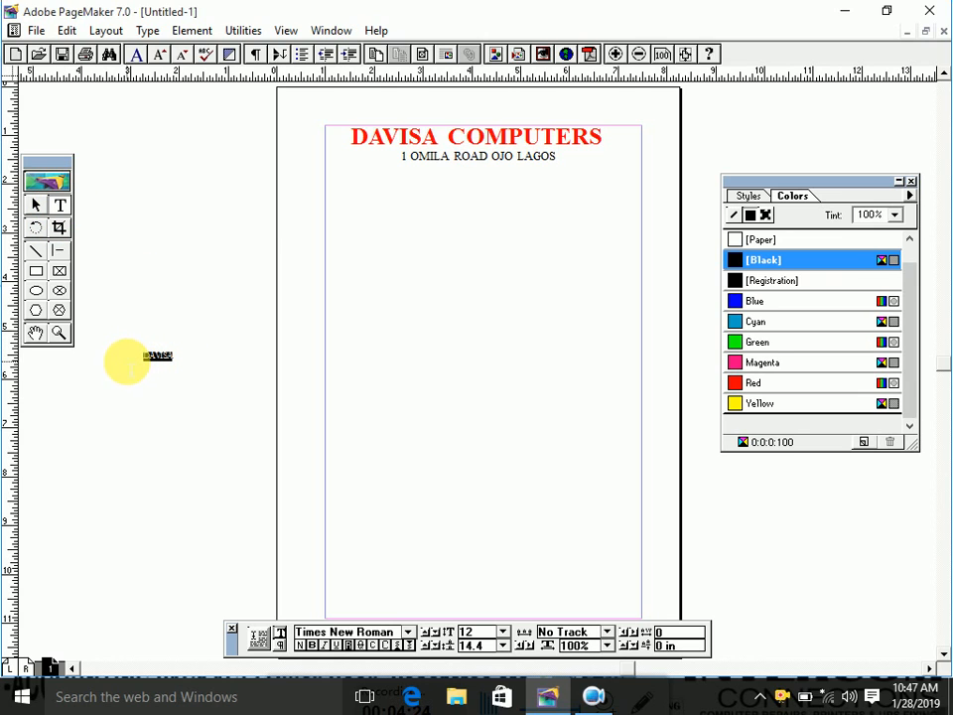
{"action": "left_click", "coordinate": [504, 631]}
{"action": "left_click", "coordinate": [481, 617]}
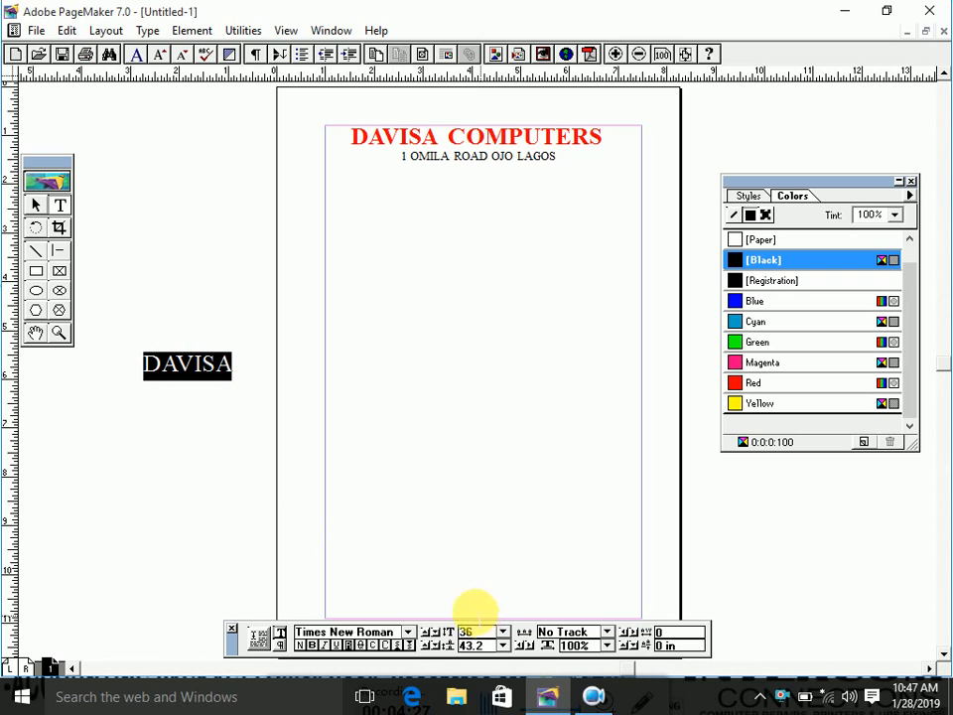
Step: Try rotating the DAVISA text block on the pasteboard by about -90°, and undo the rotation
{"action": "left_click", "coordinate": [35, 205]}
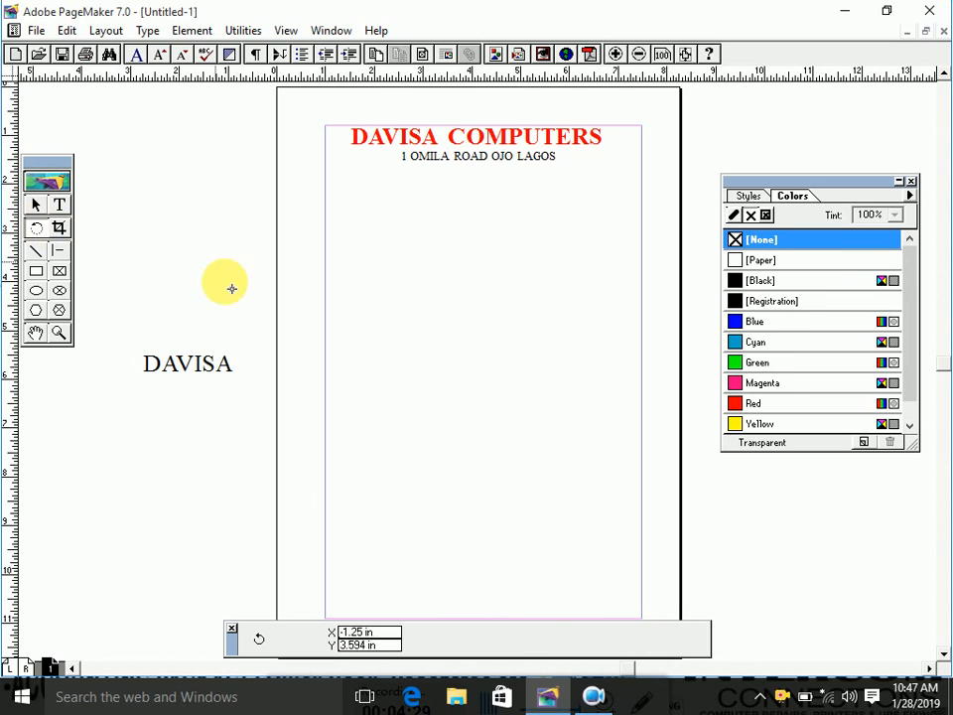
{"action": "left_click", "coordinate": [198, 366]}
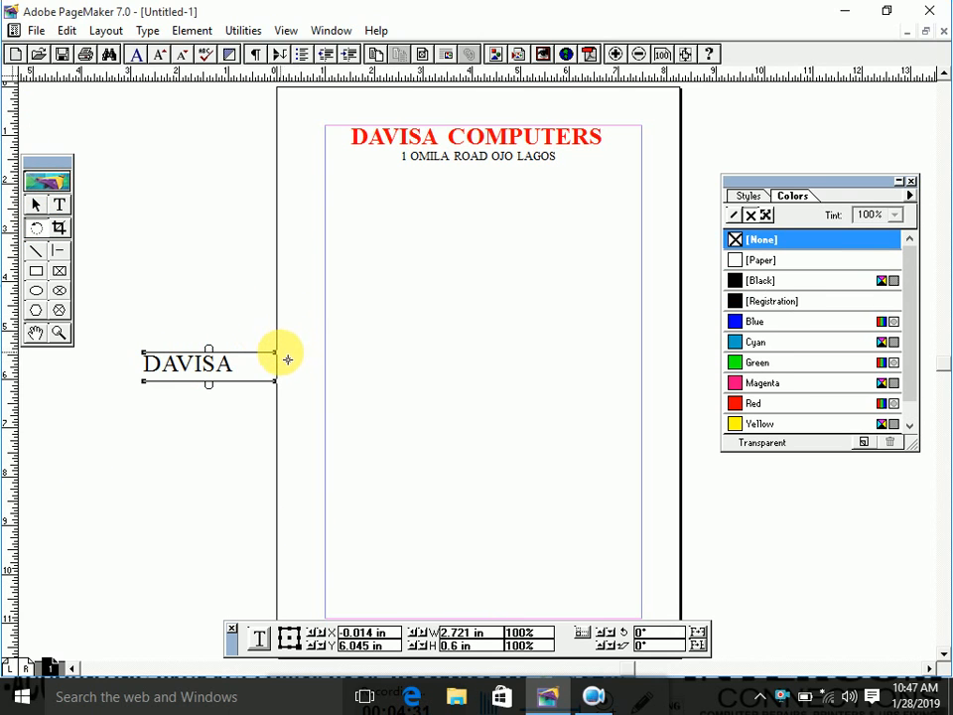
{"action": "left_click_drag", "start_coordinate": [282, 358], "coordinate": [281, 511]}
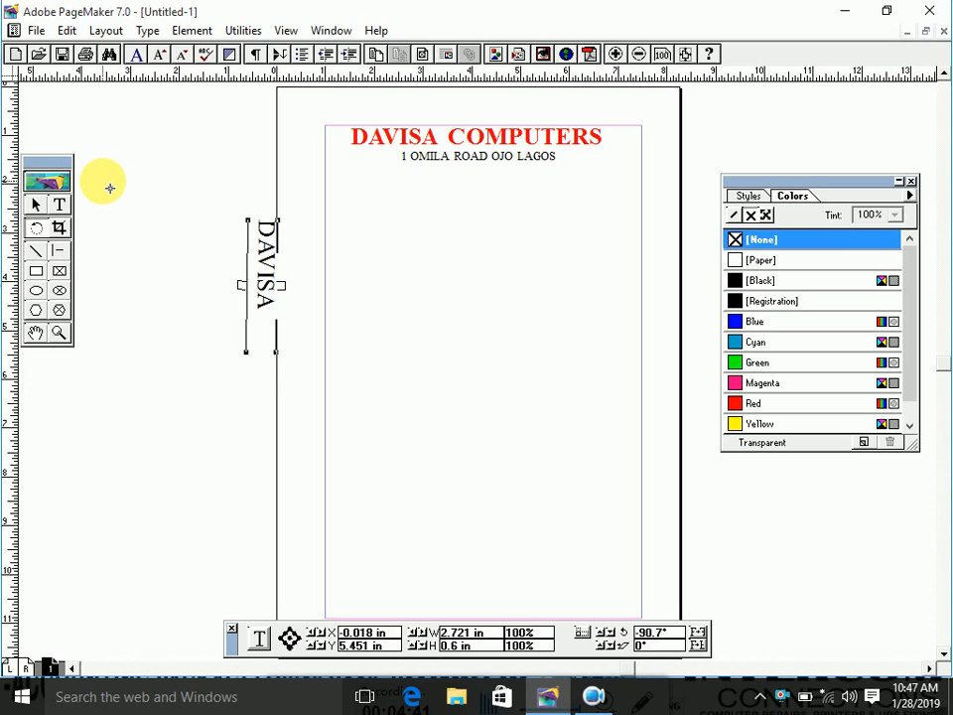
{"action": "key", "text": "ctrl+z"}
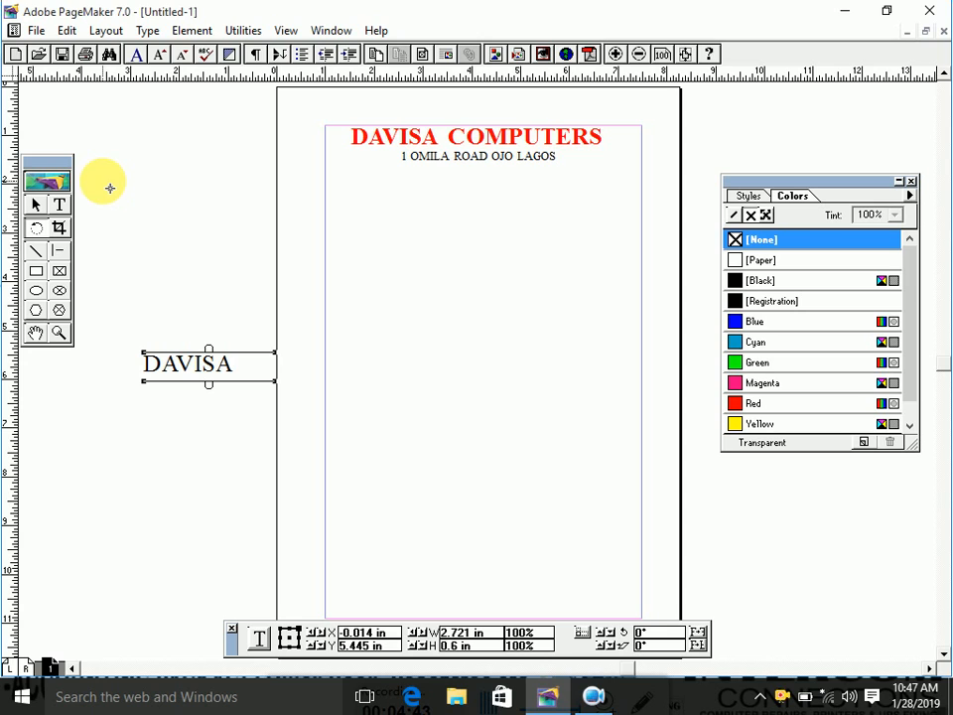
Step: Insert a new Microsoft Word 97 - 2003 Document object into the publication
{"action": "left_click", "coordinate": [68, 31]}
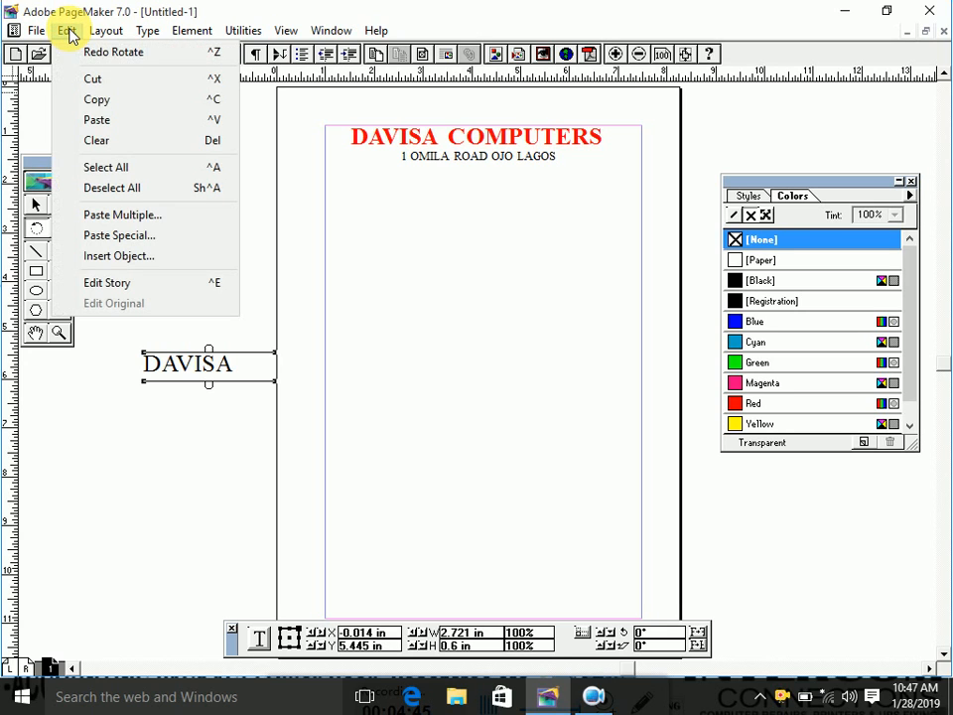
{"action": "left_click", "coordinate": [119, 258]}
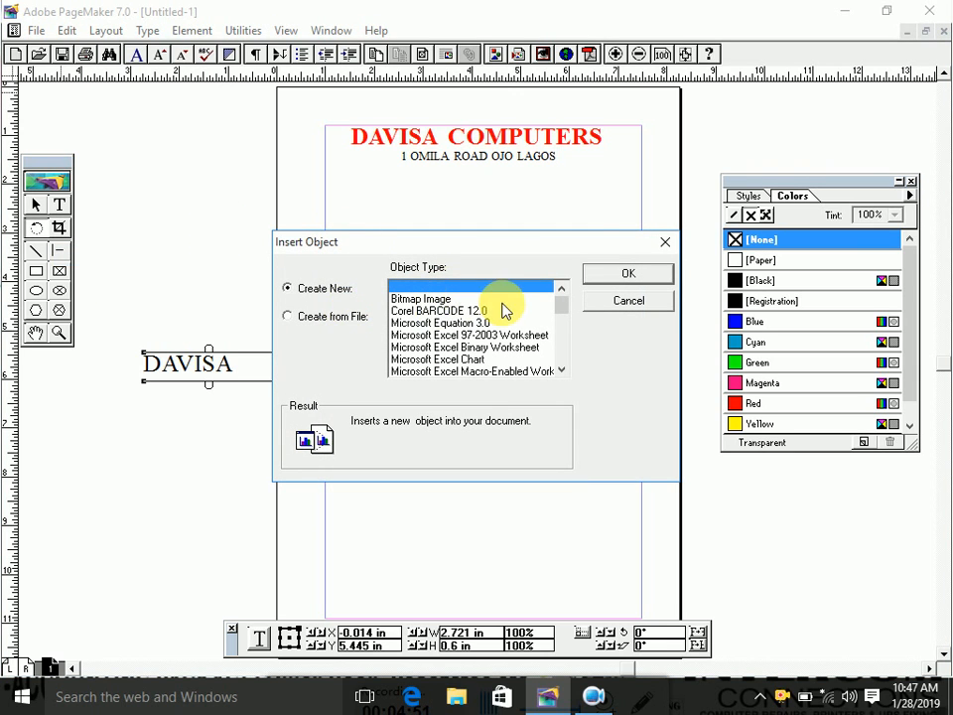
{"action": "left_click_drag", "start_coordinate": [564, 306], "coordinate": [568, 343]}
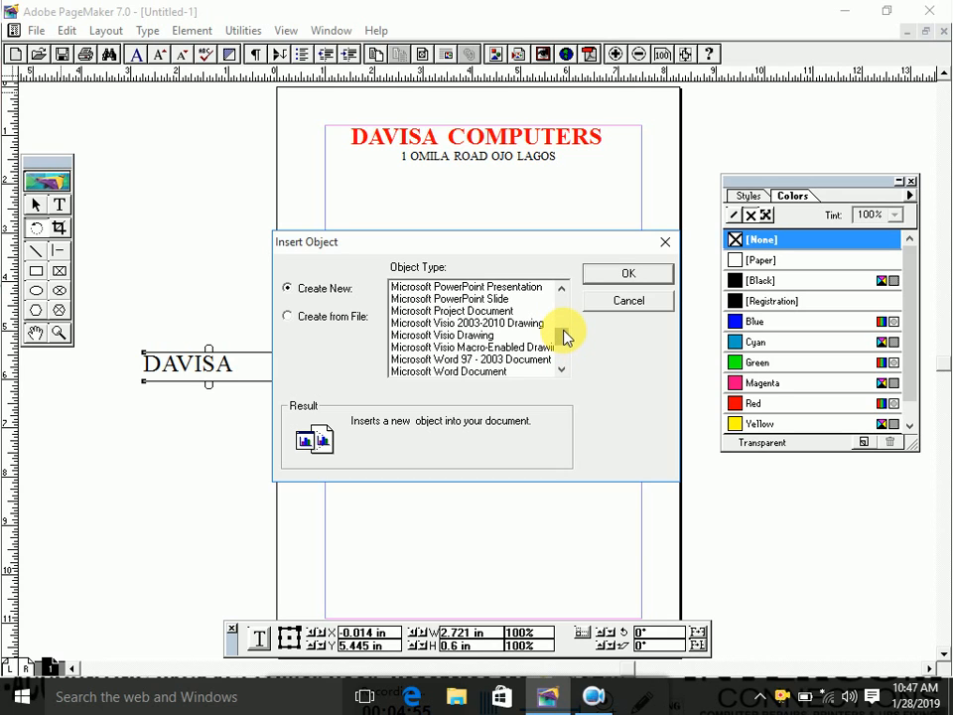
{"action": "double_click", "coordinate": [542, 360]}
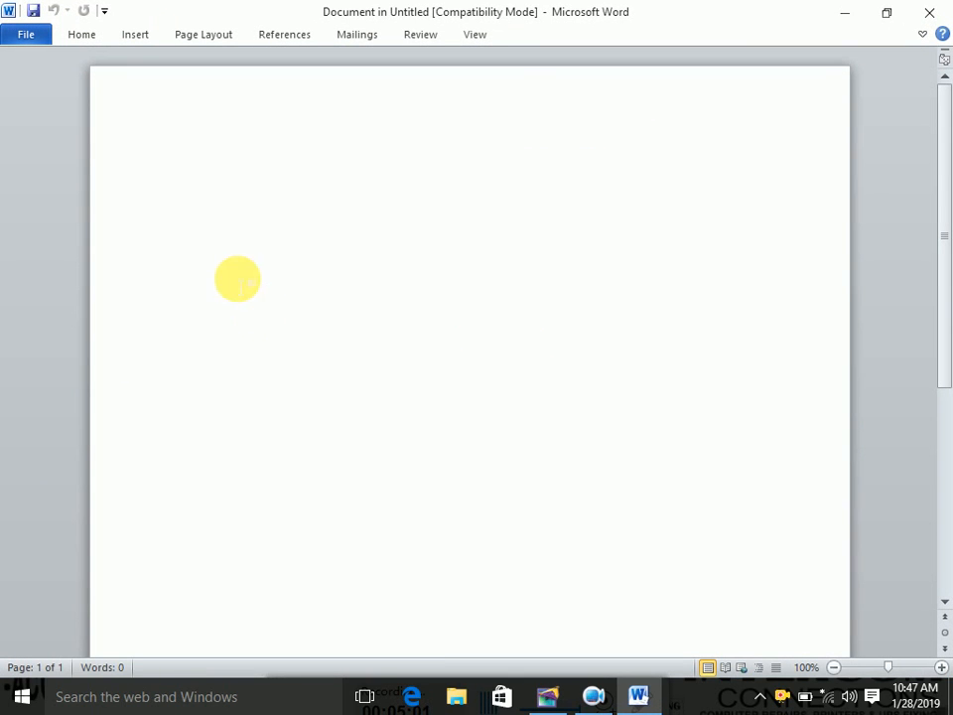
Step: Insert the COMPOUND picture from the Pictures folder into the Word document and close it to return to PageMaker
{"action": "left_click", "coordinate": [121, 31]}
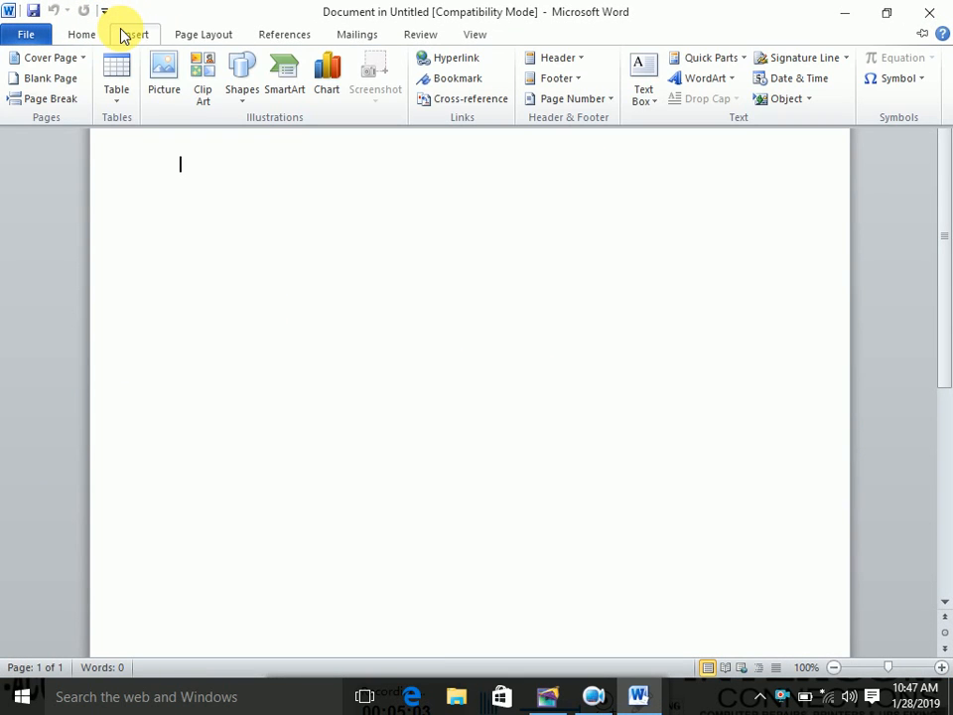
{"action": "left_click", "coordinate": [162, 80]}
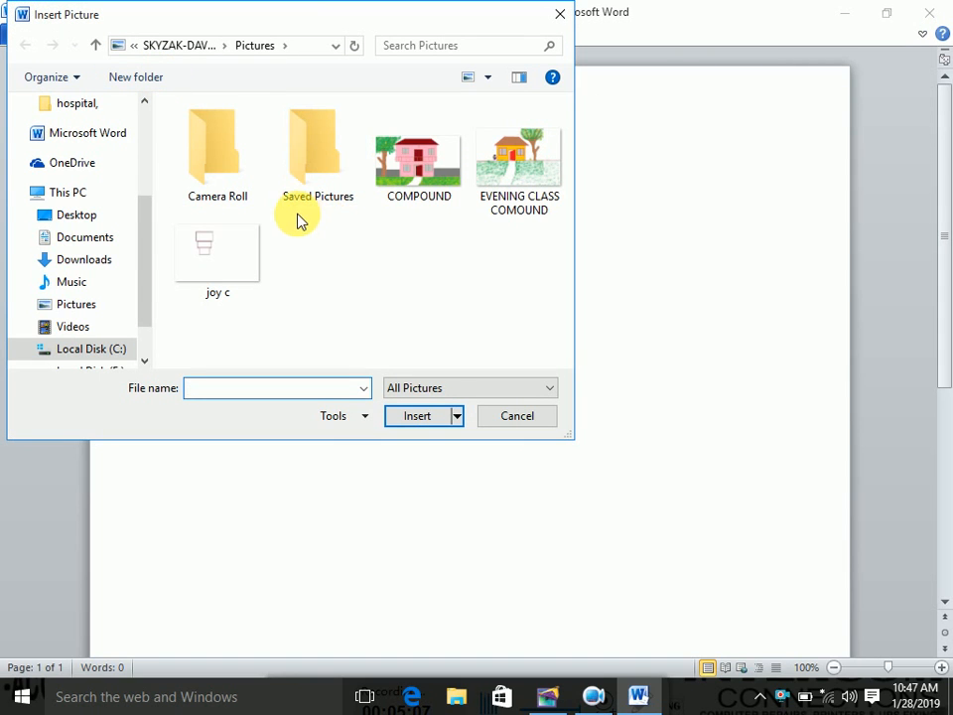
{"action": "double_click", "coordinate": [234, 175]}
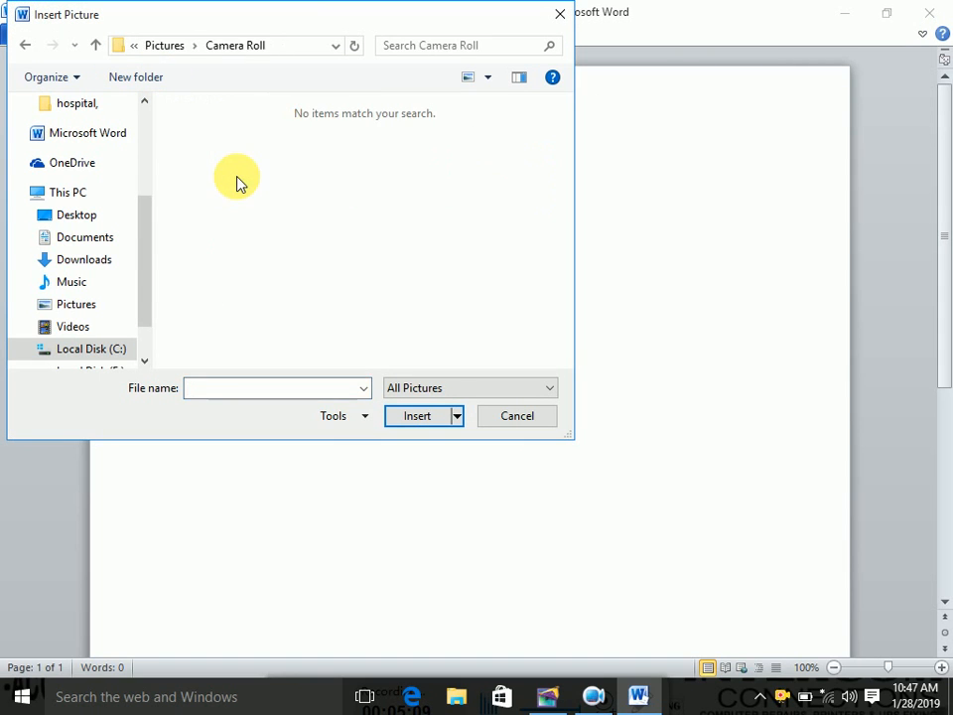
{"action": "left_click", "coordinate": [99, 46]}
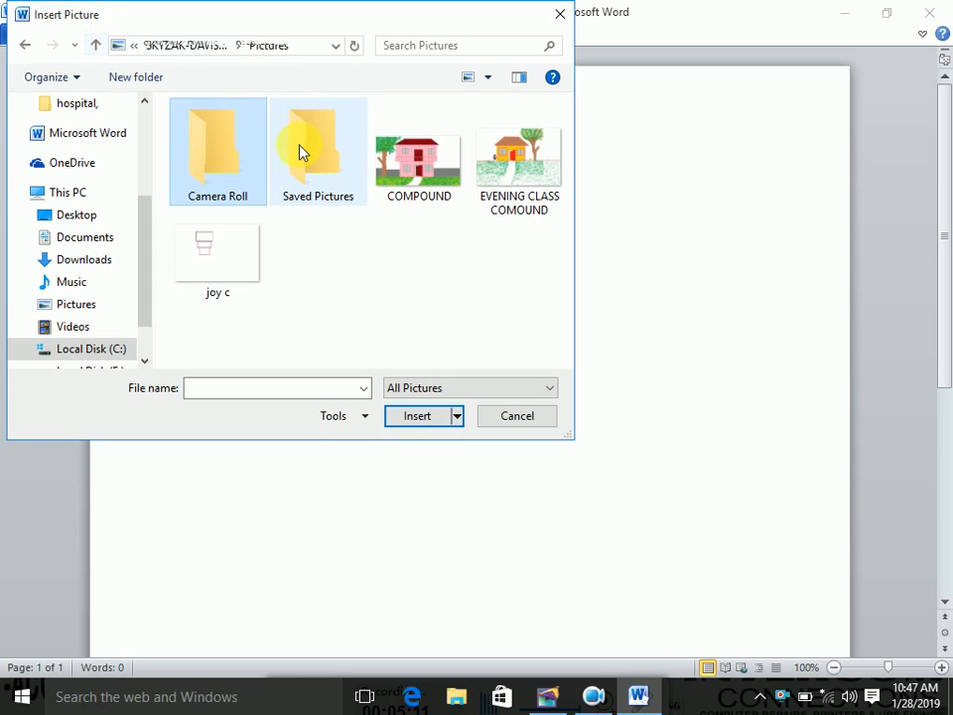
{"action": "double_click", "coordinate": [323, 162]}
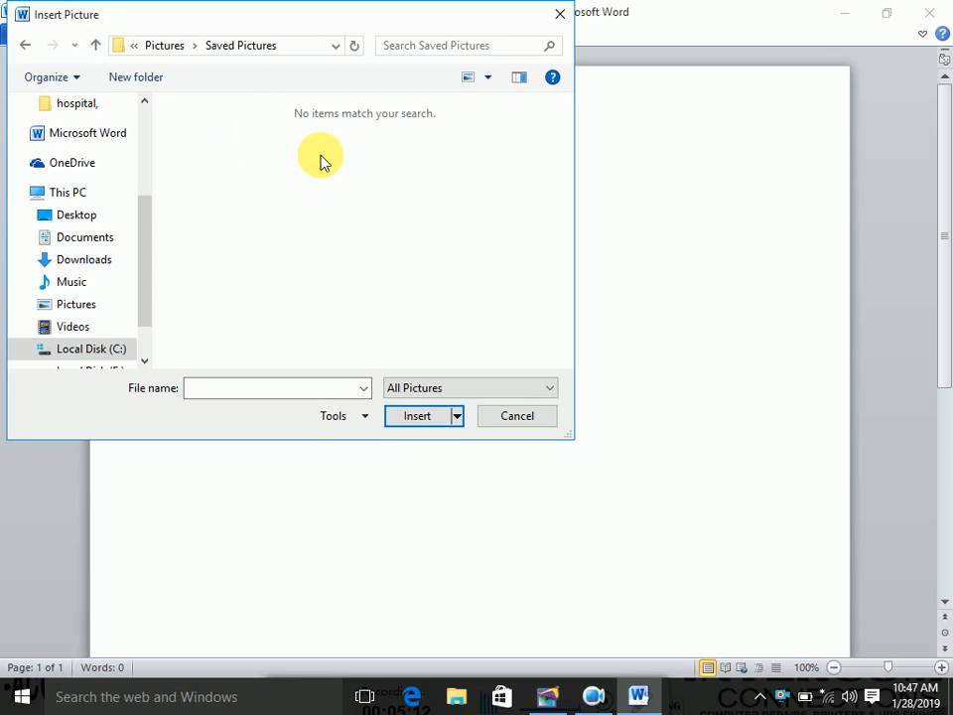
{"action": "left_click", "coordinate": [99, 45]}
{"action": "left_click", "coordinate": [417, 171]}
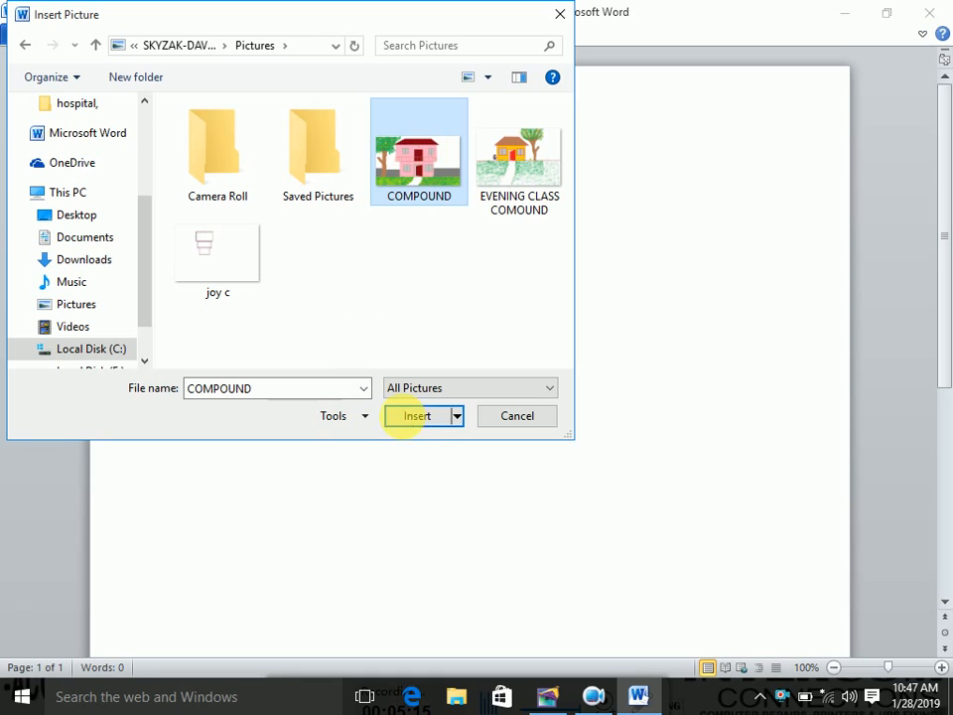
{"action": "left_click", "coordinate": [407, 419]}
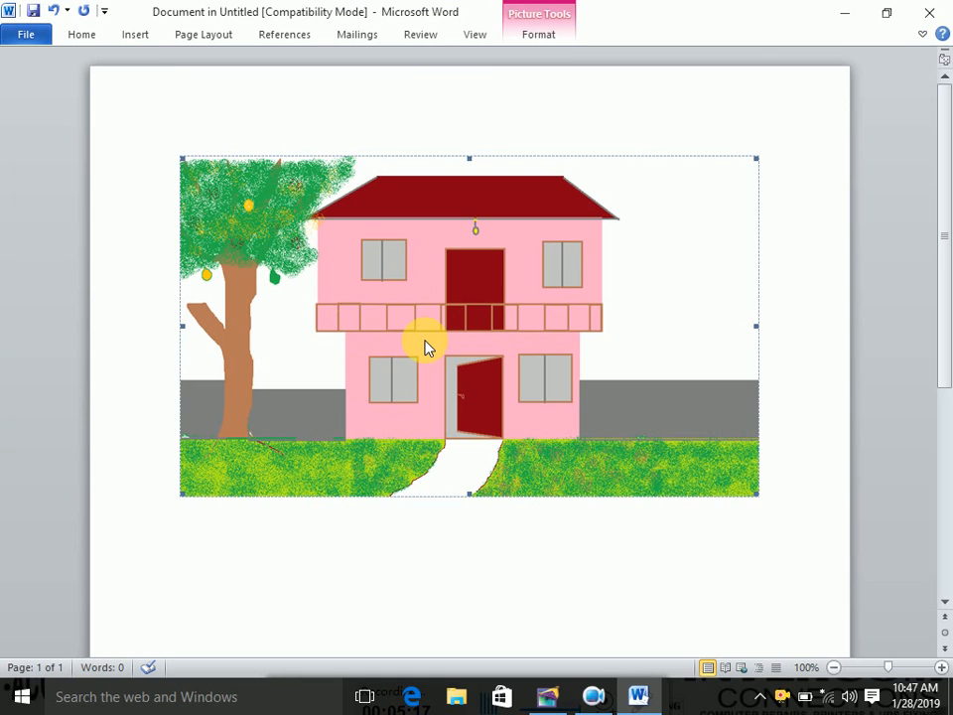
{"action": "left_click", "coordinate": [934, 12]}
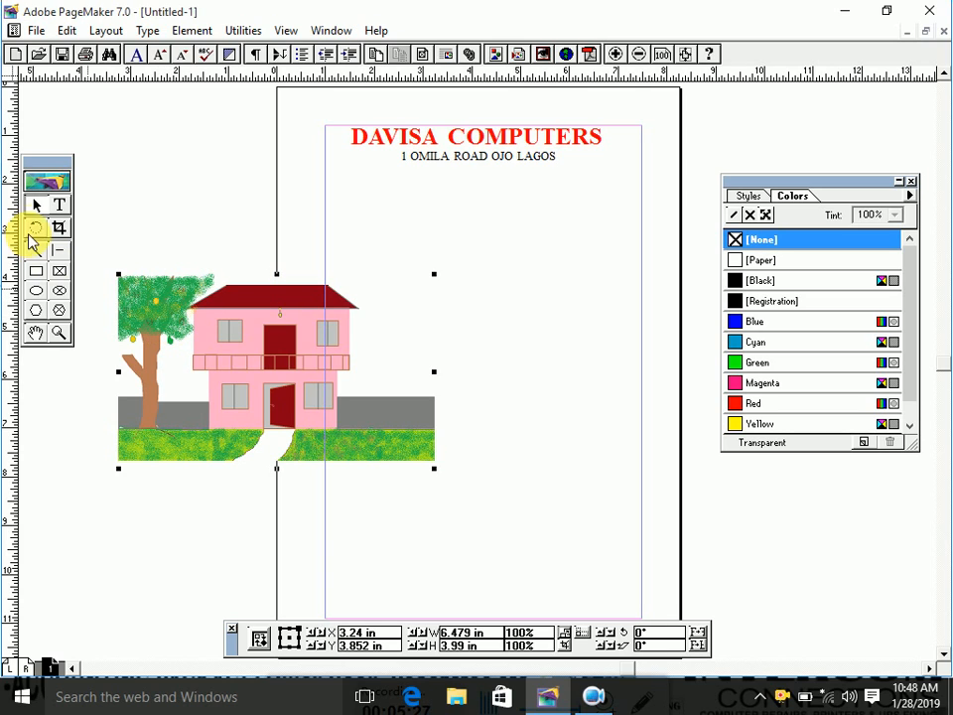
Step: Enlarge the house picture to about 6.7 by 4.2 in and crop its tree side to a width of about 5 in
{"action": "left_click", "coordinate": [59, 227]}
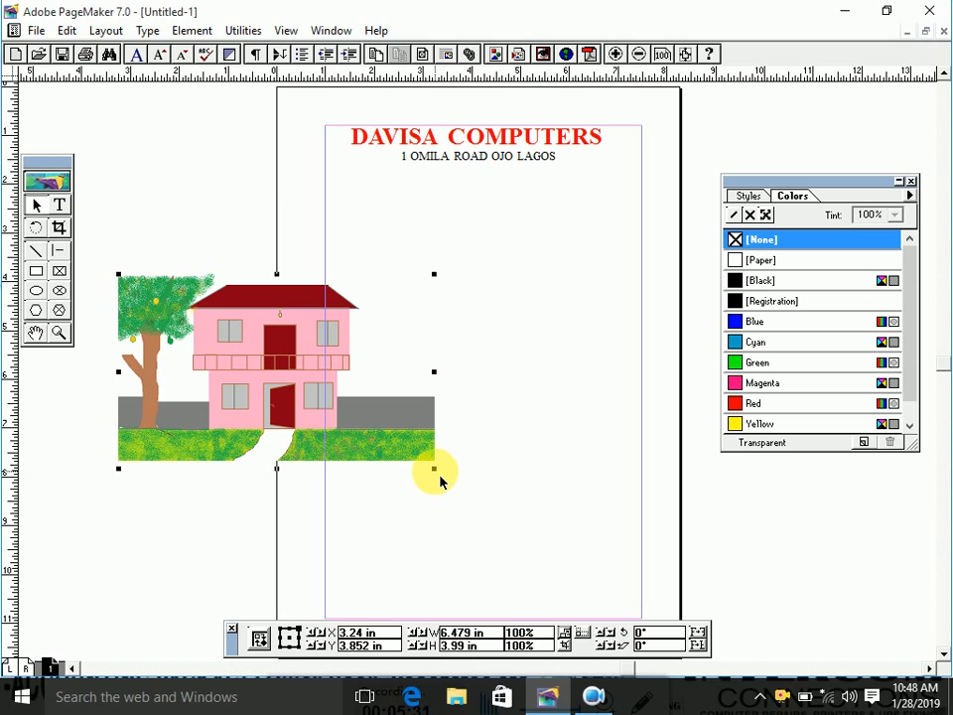
{"action": "mouse_move", "coordinate": [438, 477]}
{"action": "left_mouse_down"}
{"action": "mouse_move", "coordinate": [381, 431]}
{"action": "mouse_move", "coordinate": [449, 492]}
{"action": "left_mouse_up"}
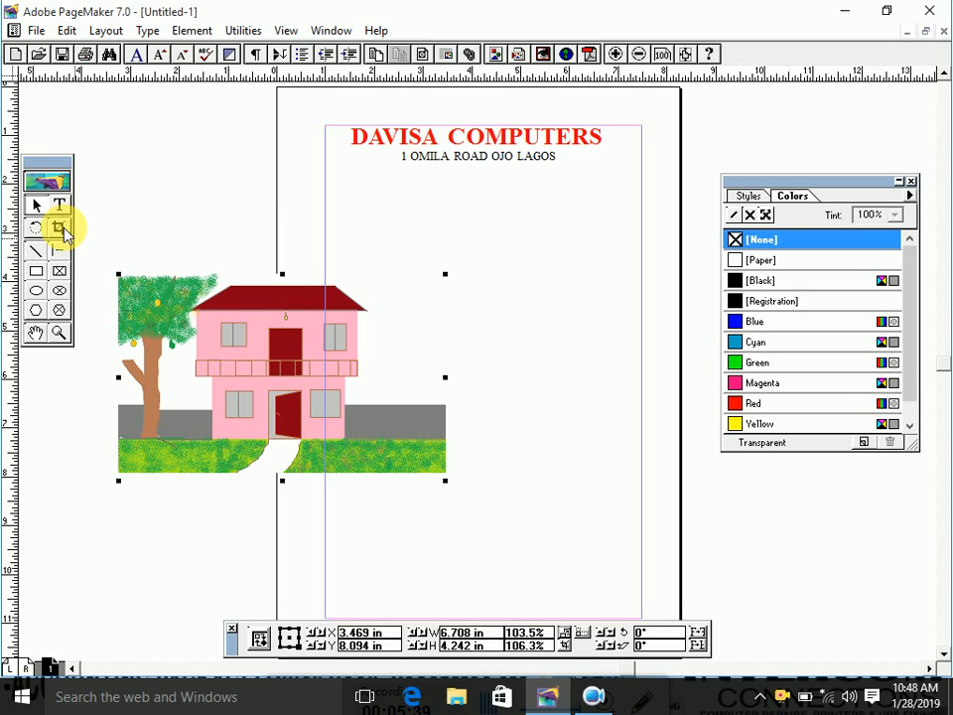
{"action": "left_click", "coordinate": [60, 229]}
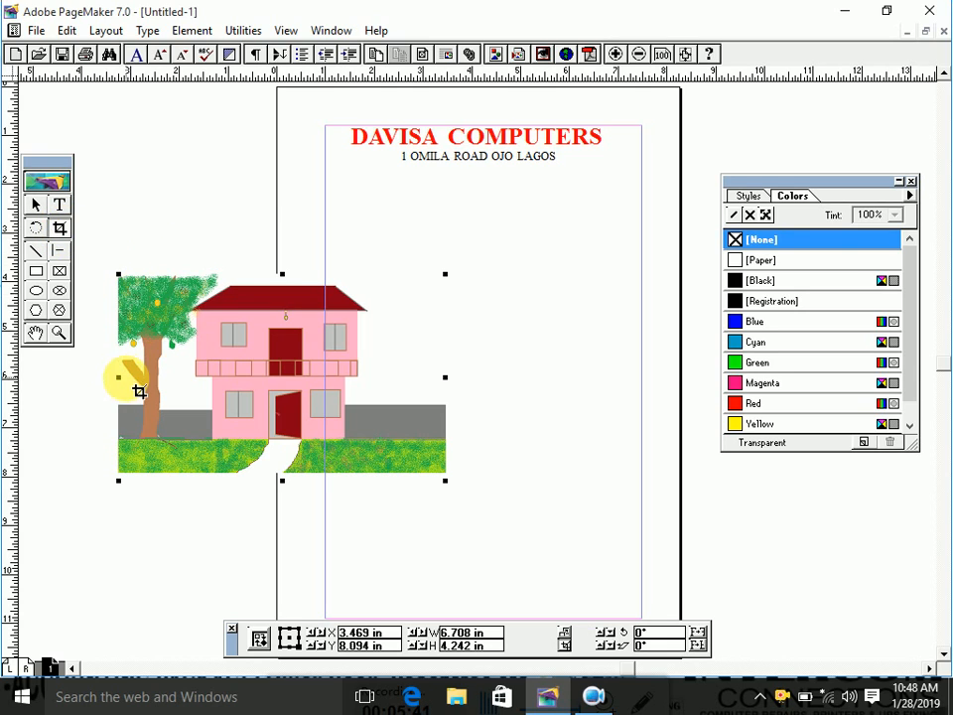
{"action": "left_click_drag", "start_coordinate": [118, 377], "coordinate": [212, 366]}
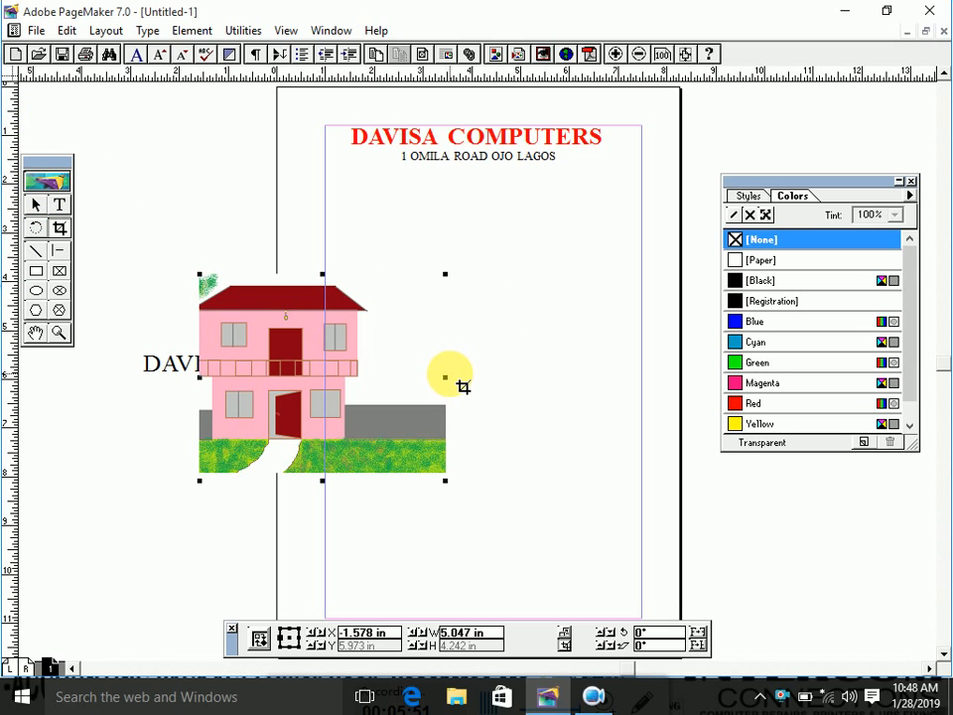
Step: Crop the house picture to a width of about 3.5 in and shrink it to about 0.52 by 0.52 in
{"action": "left_click_drag", "start_coordinate": [444, 377], "coordinate": [370, 378]}
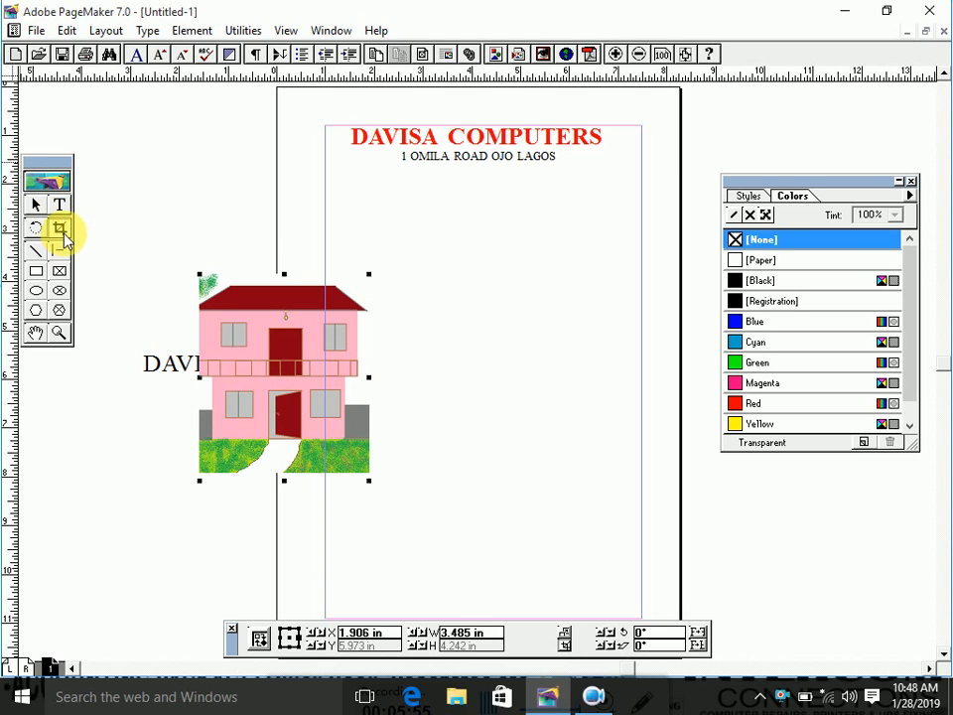
{"action": "left_click", "coordinate": [37, 206]}
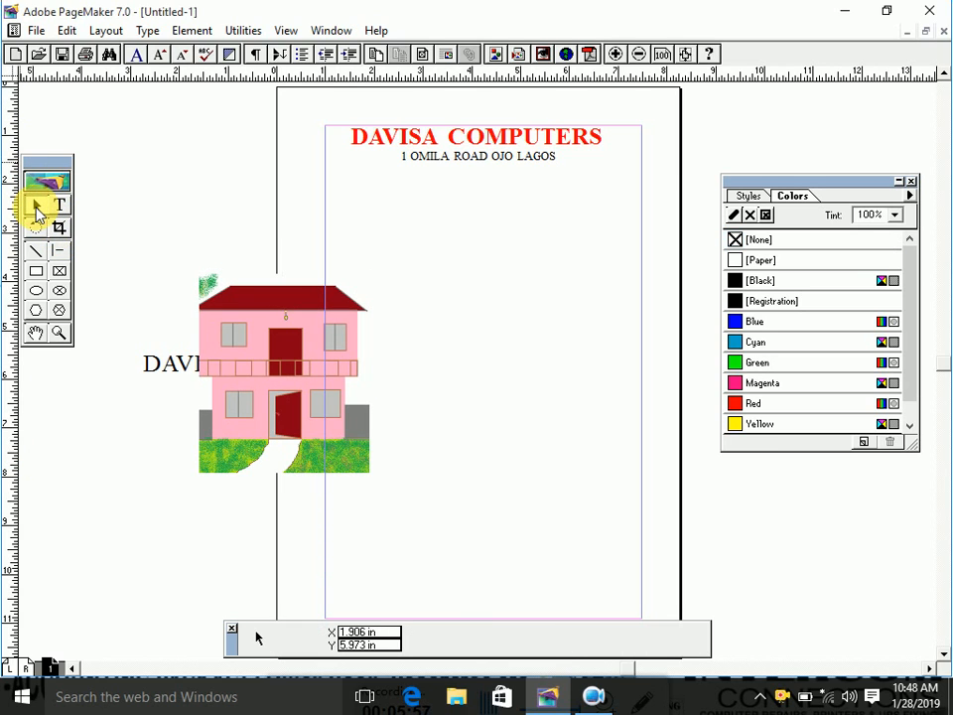
{"action": "left_click", "coordinate": [343, 424]}
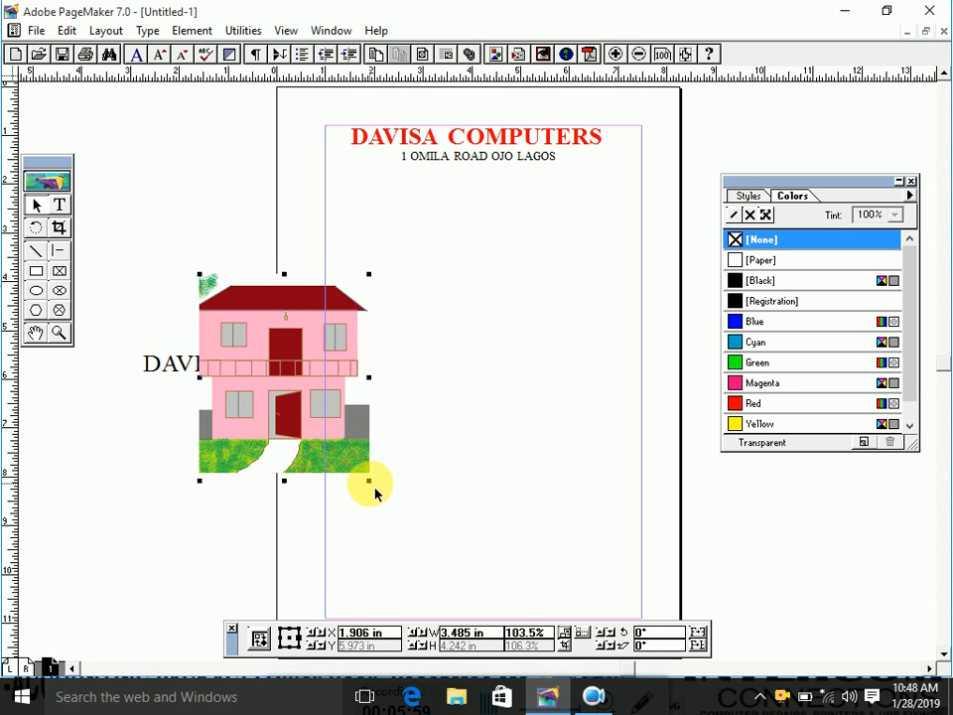
{"action": "left_click_drag", "start_coordinate": [374, 487], "coordinate": [232, 315]}
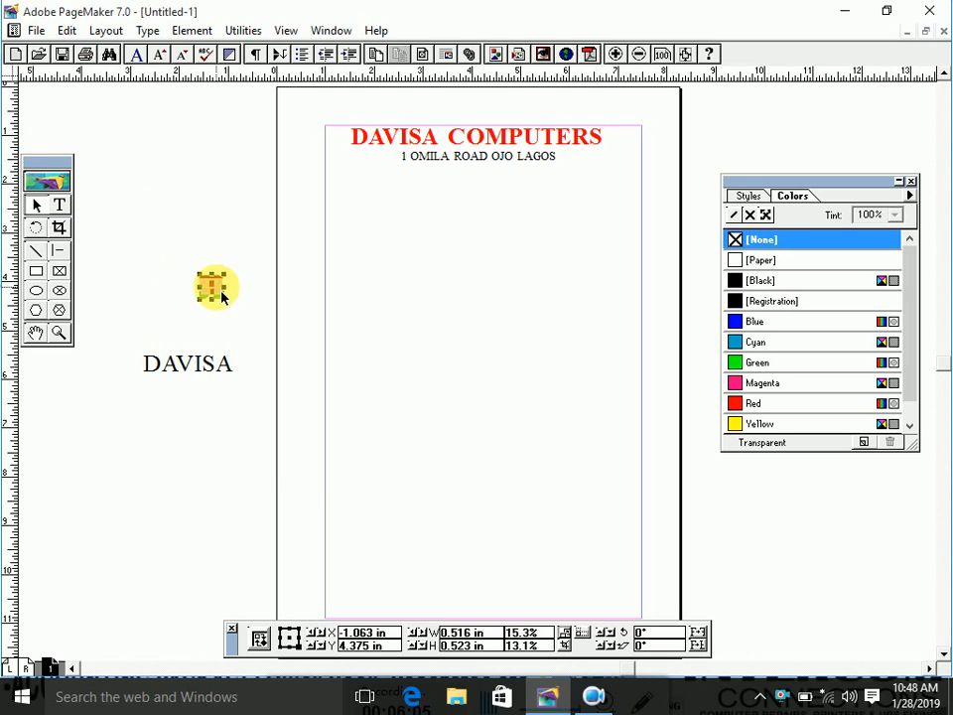
Step: Move the small house picture onto the page's upper-left margin corner, beside the DAVISA COMPUTERS heading
{"action": "left_click_drag", "start_coordinate": [221, 291], "coordinate": [342, 185]}
{"action": "left_click", "coordinate": [352, 229]}
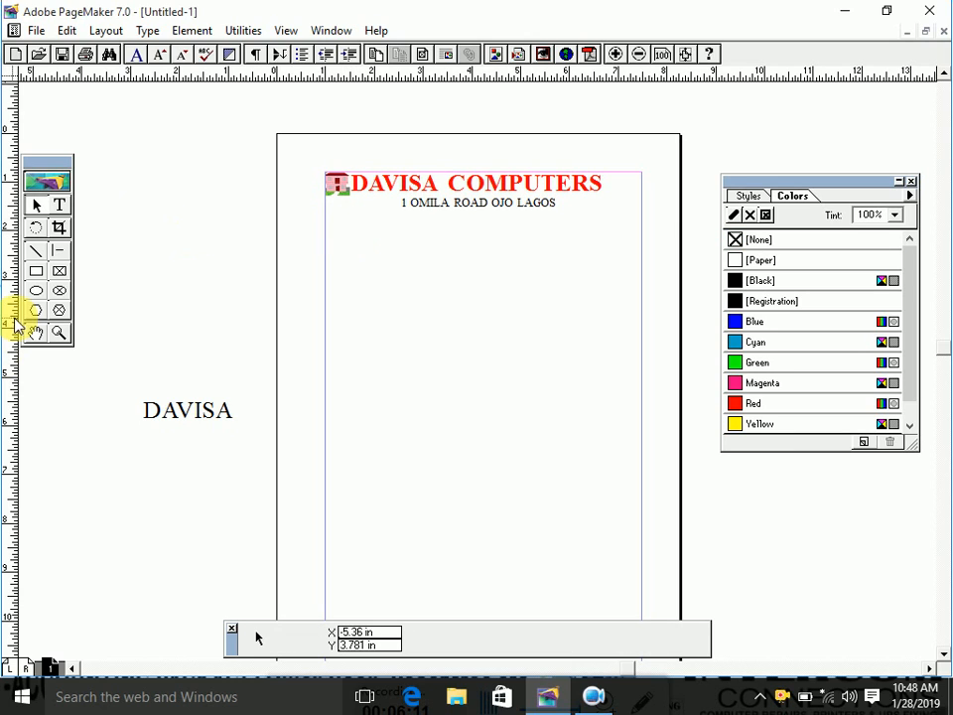
Step: Draw two horizontal lines about 2.4 in long from the left margin below the address, at about 2.6 and 3.1 in vertically
{"action": "left_click", "coordinate": [38, 254]}
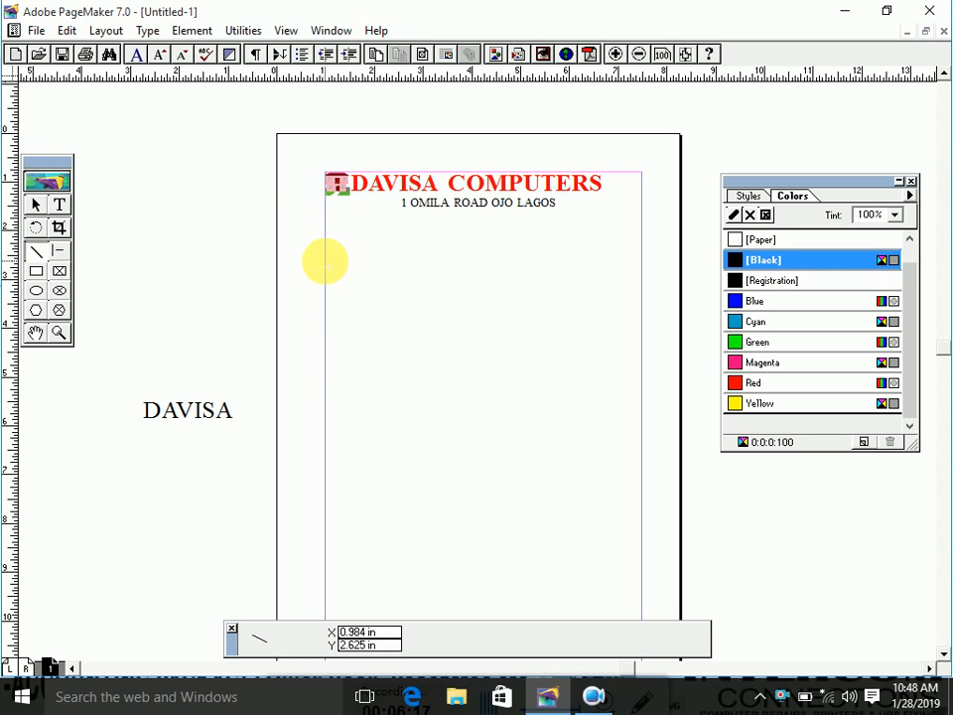
{"action": "mouse_move", "coordinate": [326, 260]}
{"action": "left_mouse_down"}
{"action": "mouse_move", "coordinate": [472, 253]}
{"action": "mouse_move", "coordinate": [468, 313]}
{"action": "mouse_move", "coordinate": [471, 259]}
{"action": "left_mouse_up"}
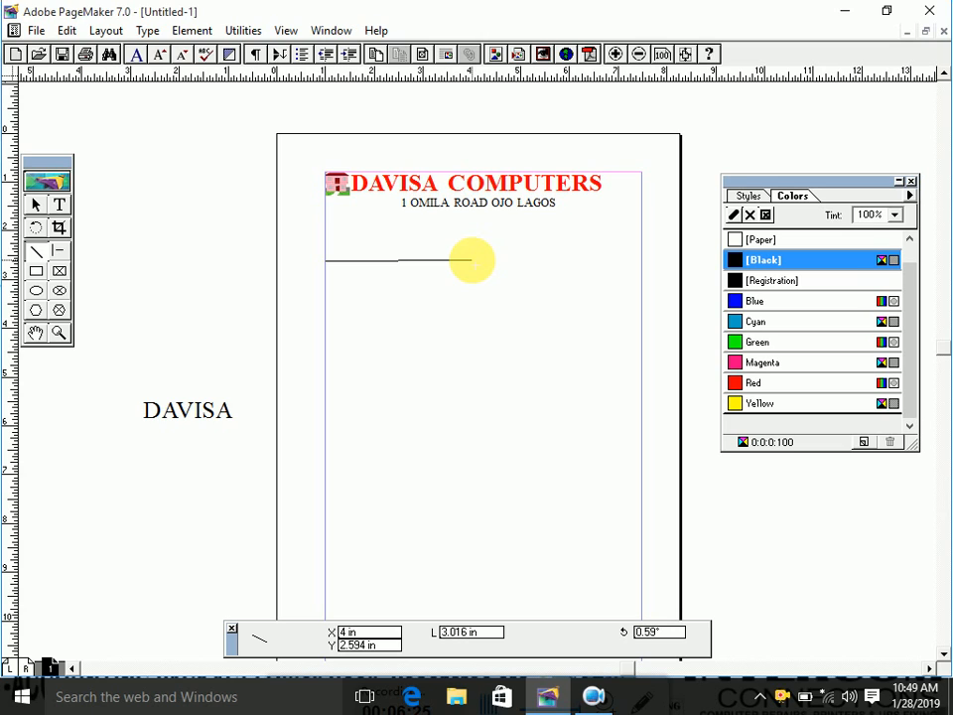
{"action": "left_click_drag", "start_coordinate": [471, 260], "coordinate": [442, 259]}
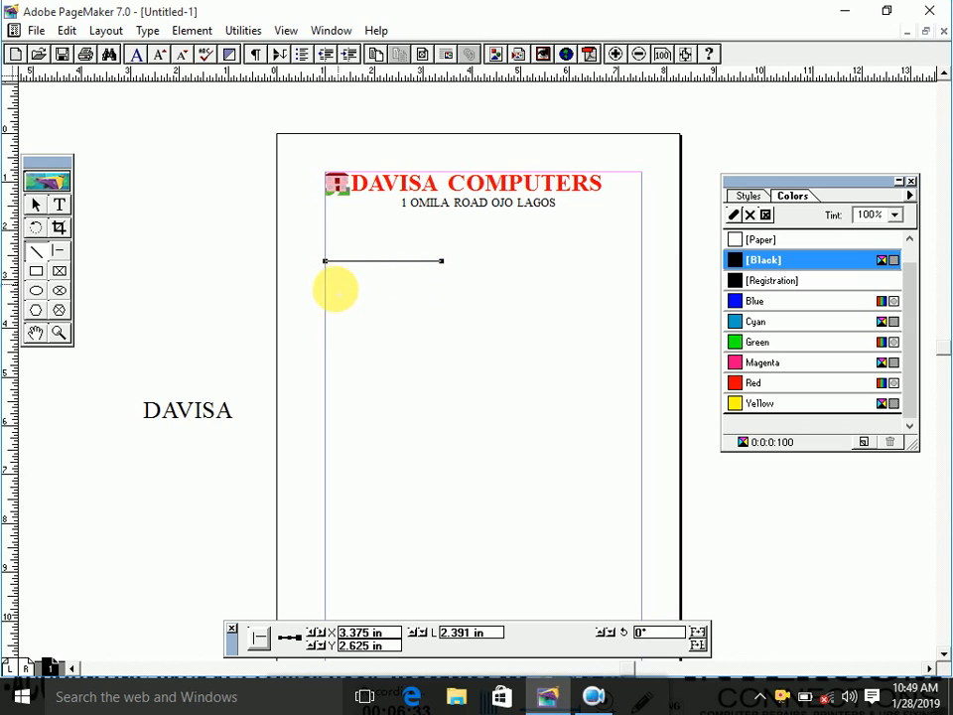
{"action": "left_click_drag", "start_coordinate": [326, 283], "coordinate": [440, 283]}
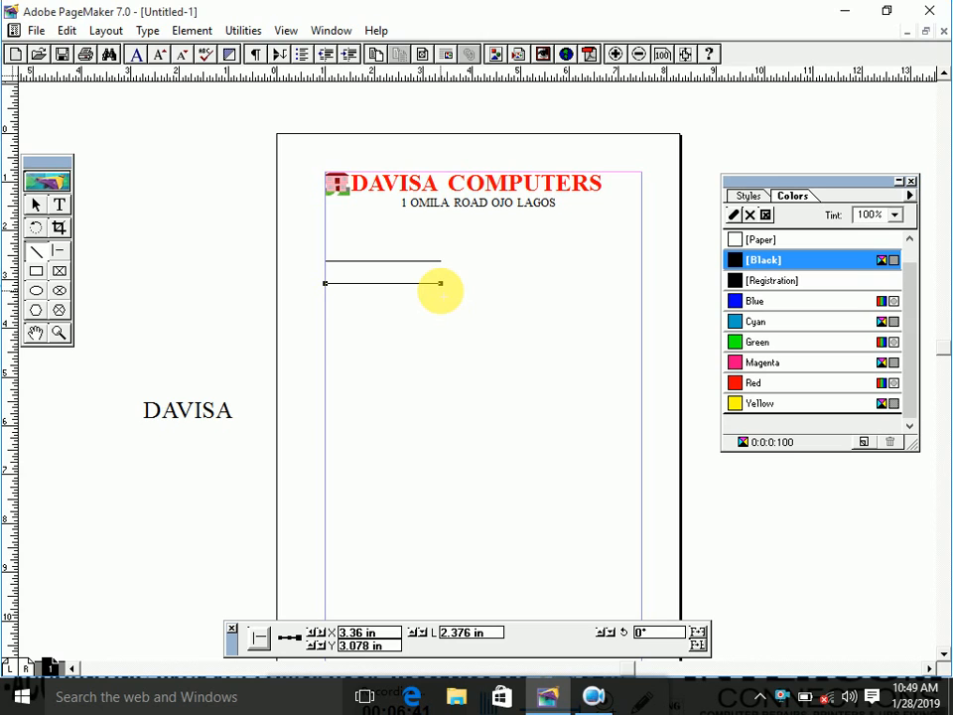
{"action": "right_click", "coordinate": [440, 290]}
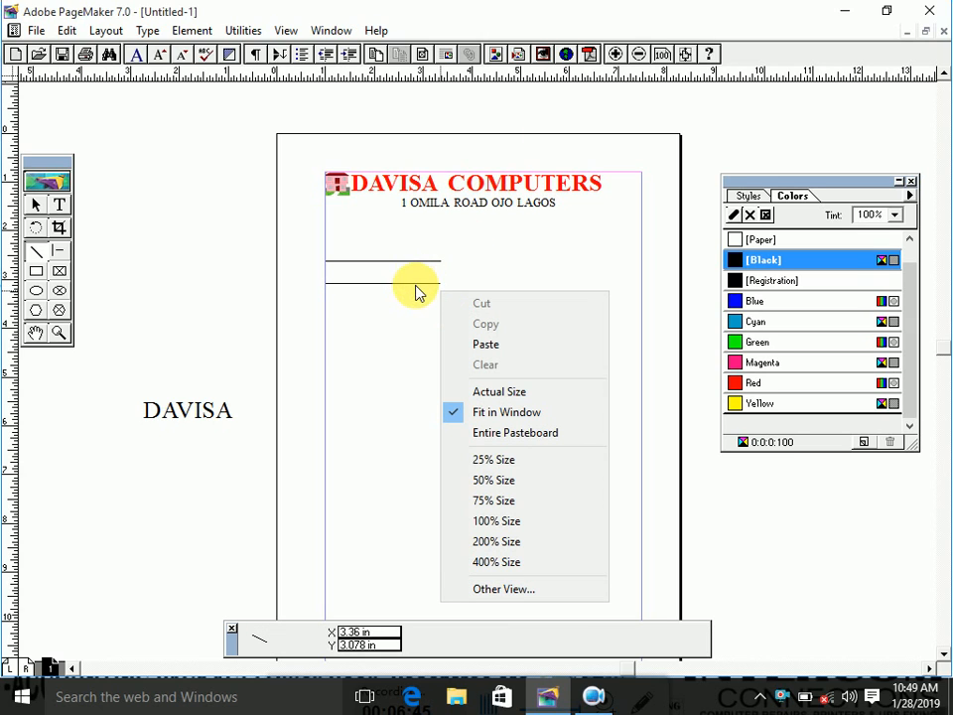
{"action": "left_click", "coordinate": [415, 286]}
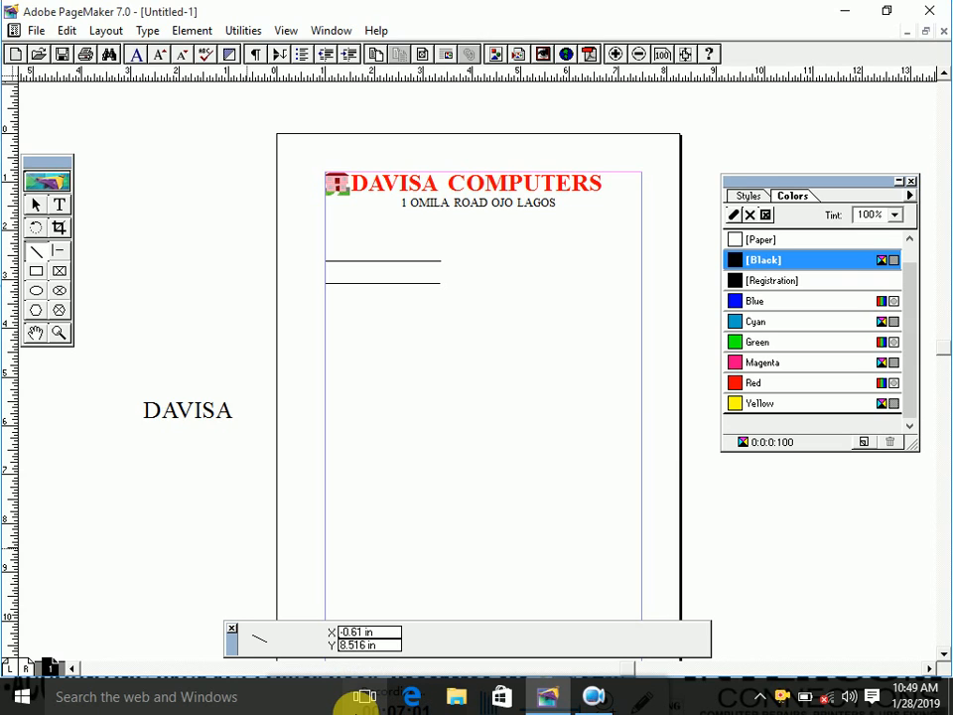
Step: Draw a rectangle about 6.4 by 5.2 in below the two lines, starting at the left margin
{"action": "left_click", "coordinate": [37, 274]}
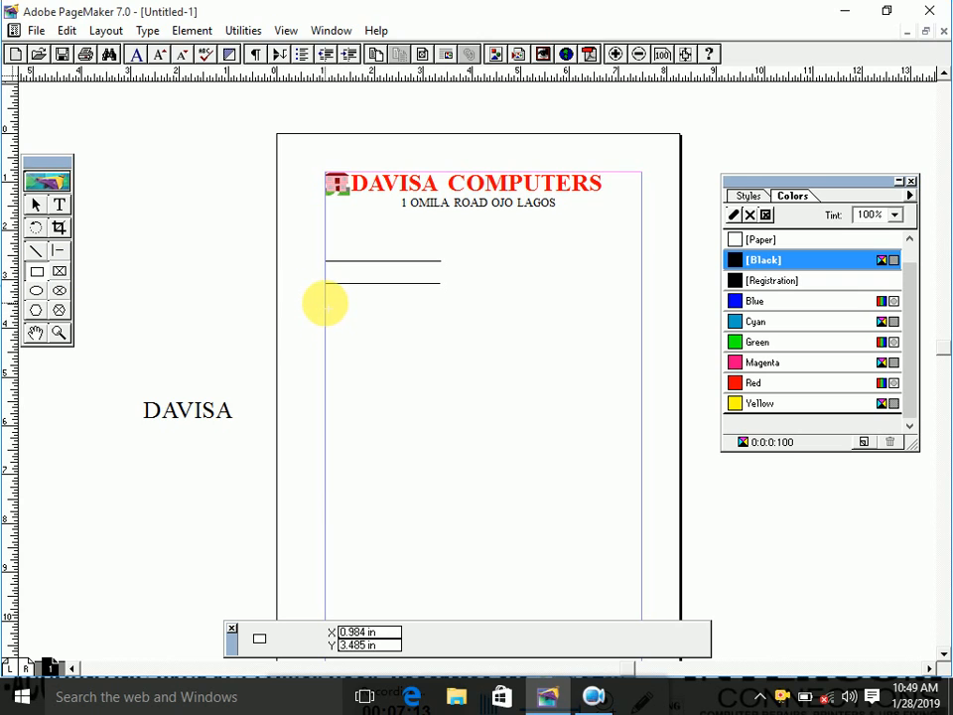
{"action": "left_click_drag", "start_coordinate": [325, 303], "coordinate": [637, 554]}
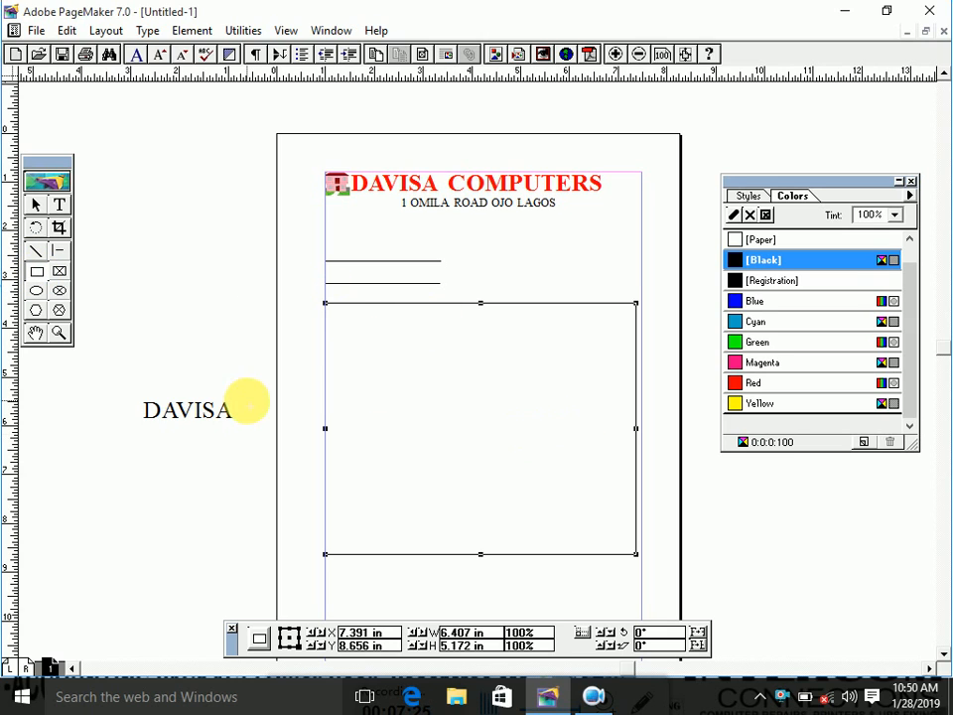
Step: Divide the rectangle with vertical lines at about X 1.5, 5, 5.6 and 6.25 in and a horizontal header line at about Y 3.95 in
{"action": "left_click", "coordinate": [35, 250]}
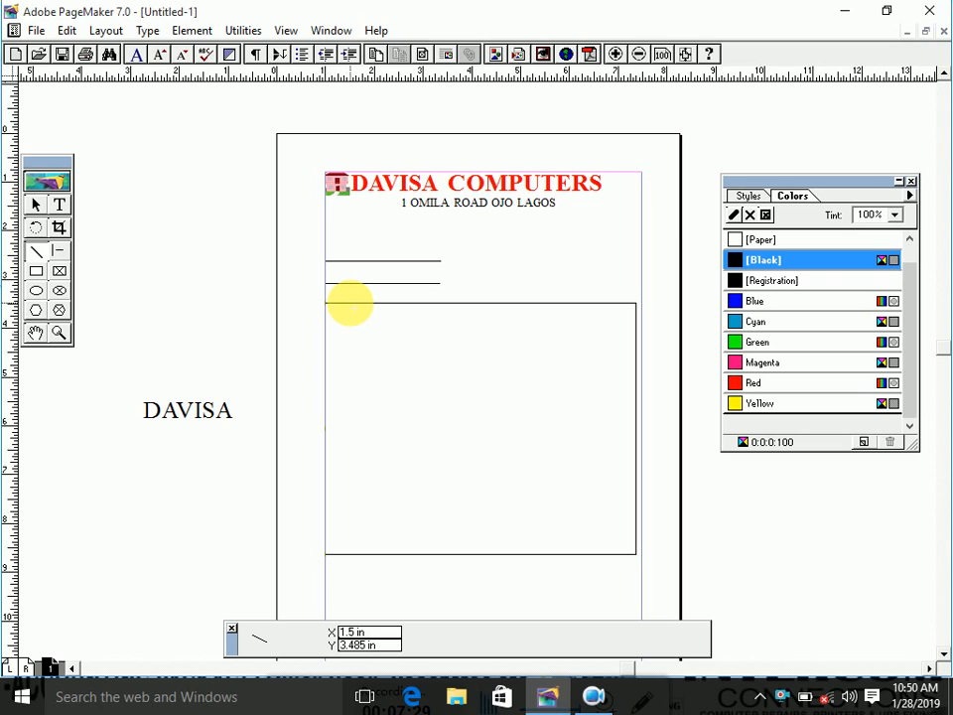
{"action": "left_click_drag", "start_coordinate": [350, 304], "coordinate": [349, 553]}
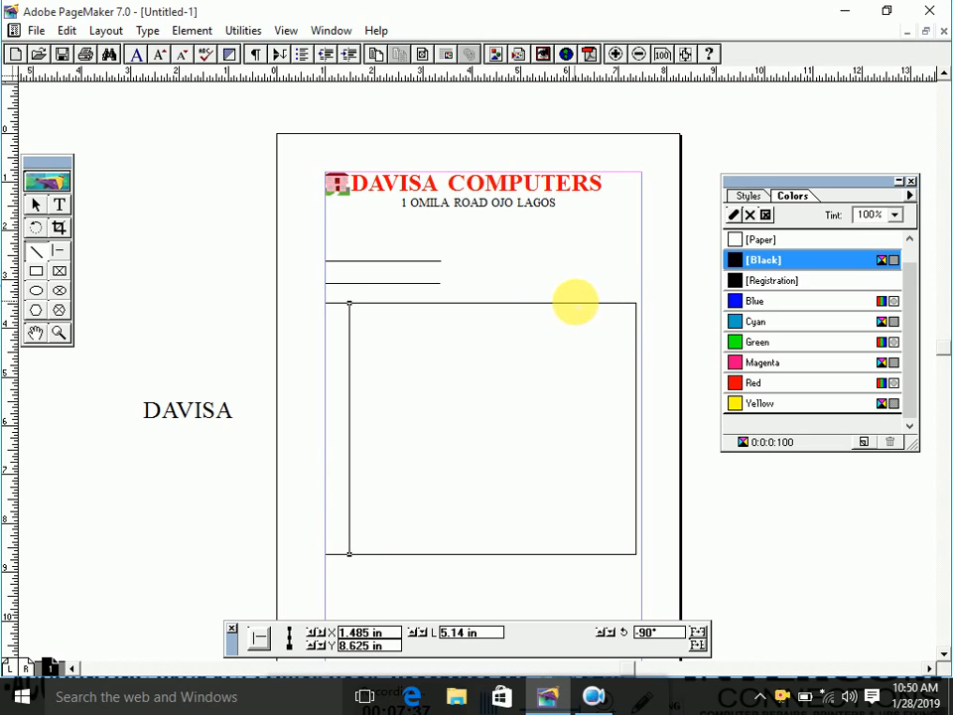
{"action": "mouse_move", "coordinate": [582, 303]}
{"action": "left_mouse_down"}
{"action": "mouse_move", "coordinate": [579, 570]}
{"action": "mouse_move", "coordinate": [582, 553]}
{"action": "left_mouse_up"}
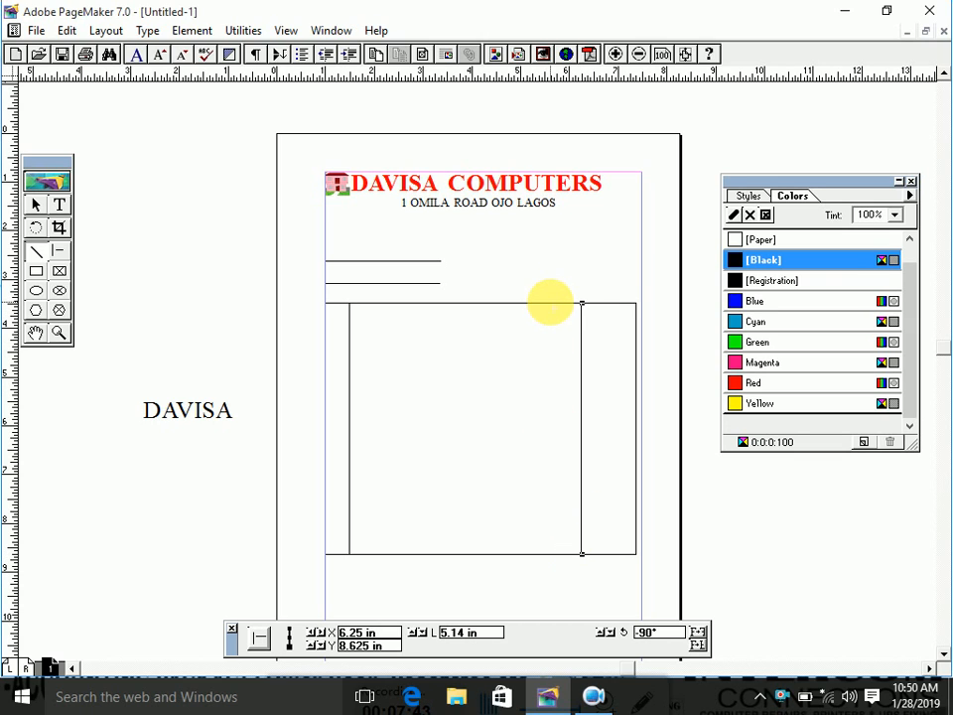
{"action": "mouse_move", "coordinate": [551, 303]}
{"action": "left_mouse_down"}
{"action": "mouse_move", "coordinate": [553, 567]}
{"action": "mouse_move", "coordinate": [551, 553]}
{"action": "left_mouse_up"}
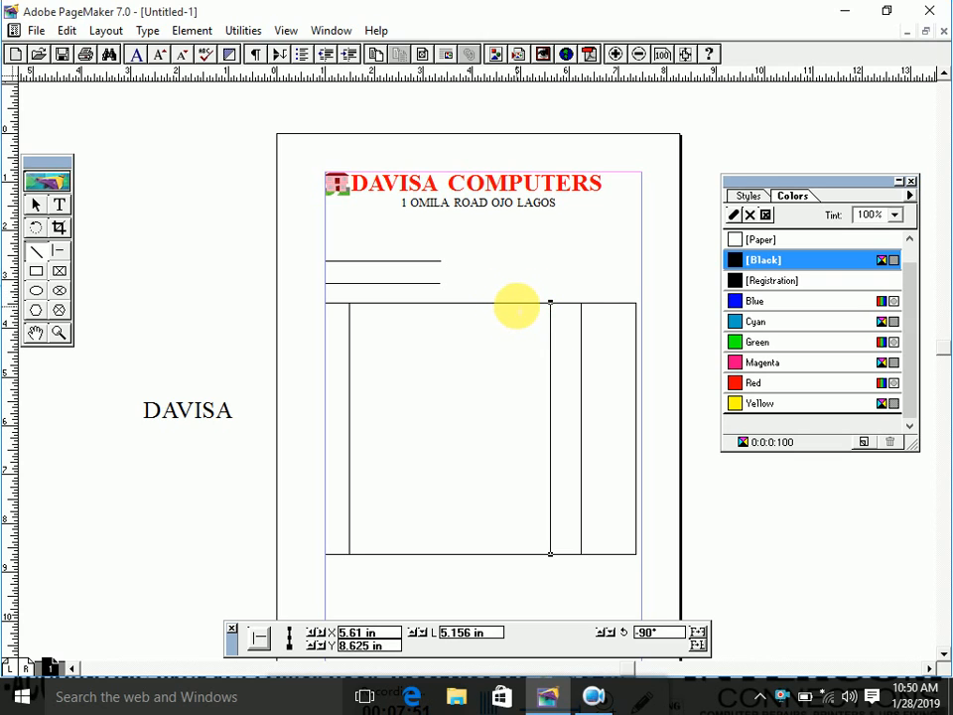
{"action": "left_click_drag", "start_coordinate": [519, 303], "coordinate": [519, 553]}
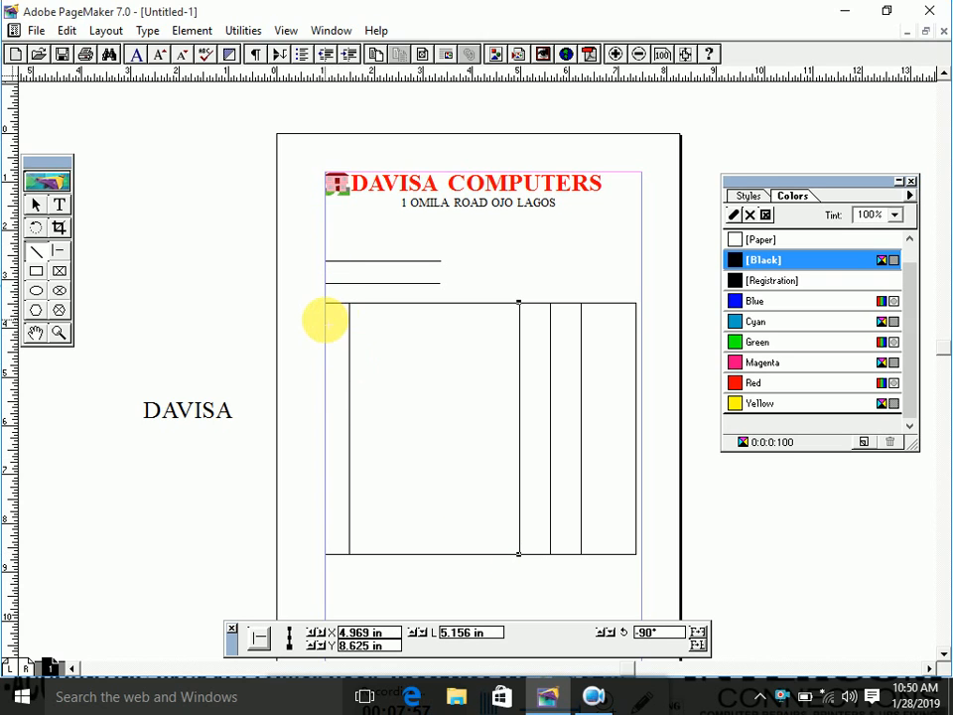
{"action": "left_click_drag", "start_coordinate": [325, 326], "coordinate": [635, 326]}
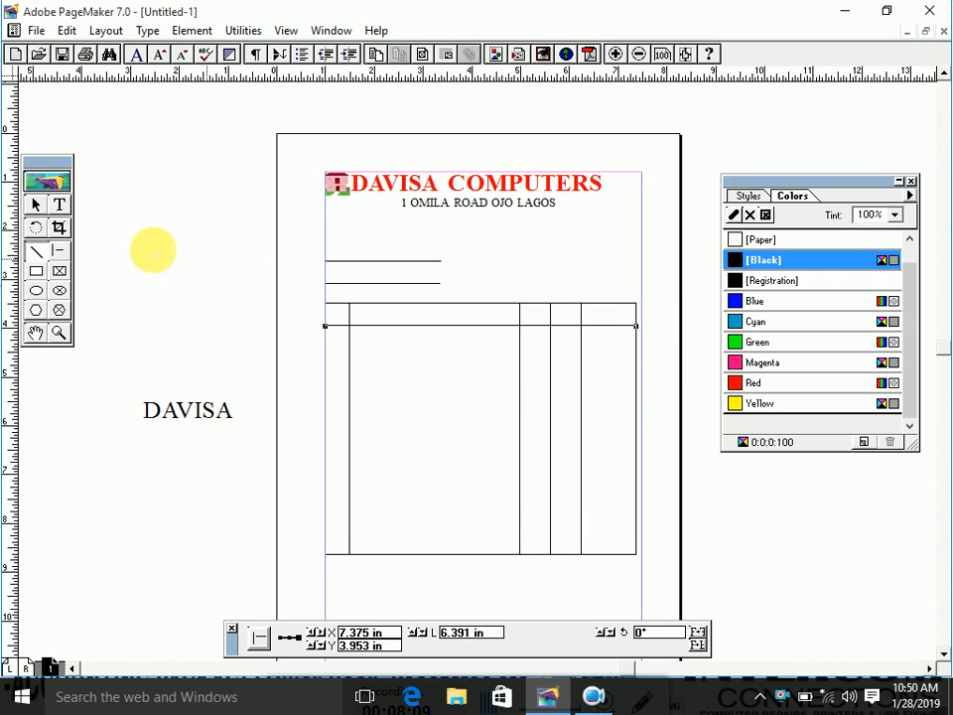
Step: Draw a rectangle about 1.16 by 5.16 in over the table's last column and colour its outline and fill Blue
{"action": "left_click", "coordinate": [34, 278]}
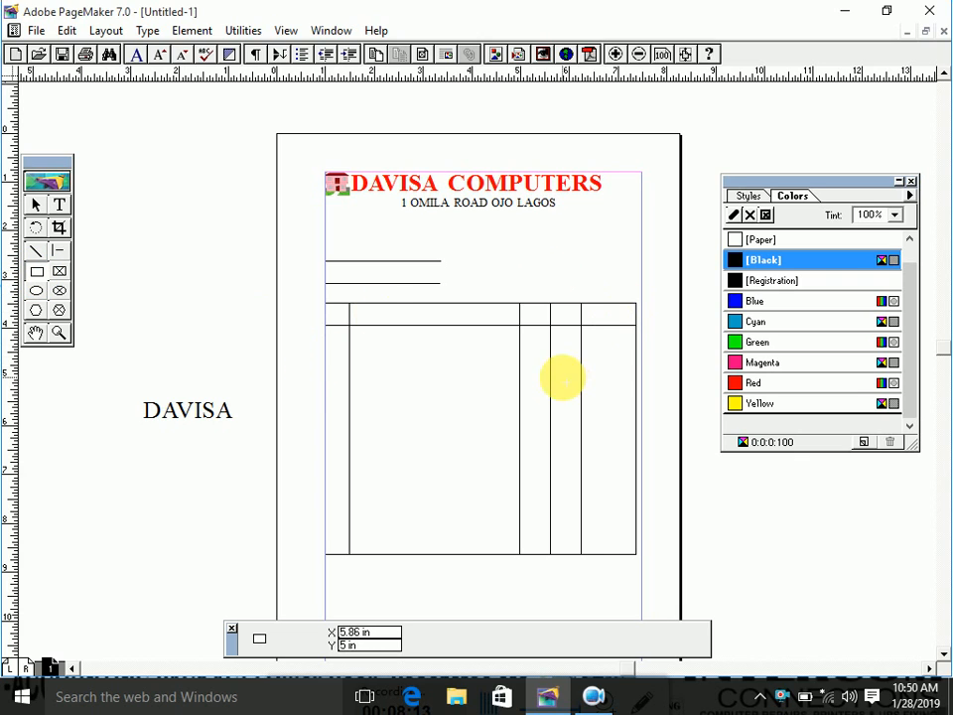
{"action": "left_click_drag", "start_coordinate": [581, 302], "coordinate": [636, 554]}
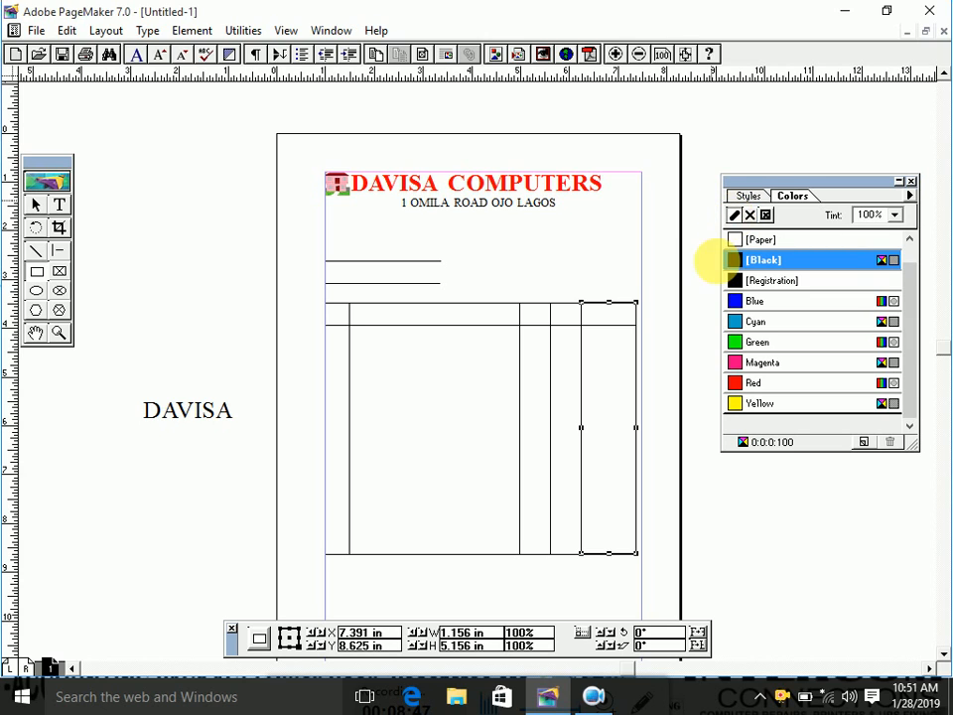
{"action": "left_click", "coordinate": [735, 301]}
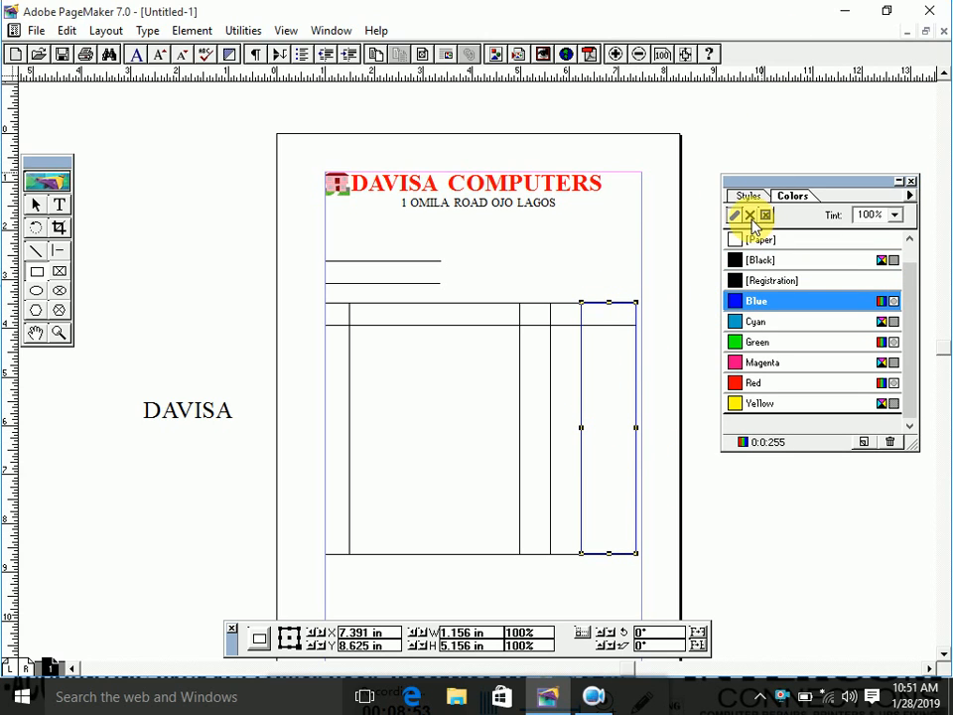
{"action": "left_click", "coordinate": [750, 216]}
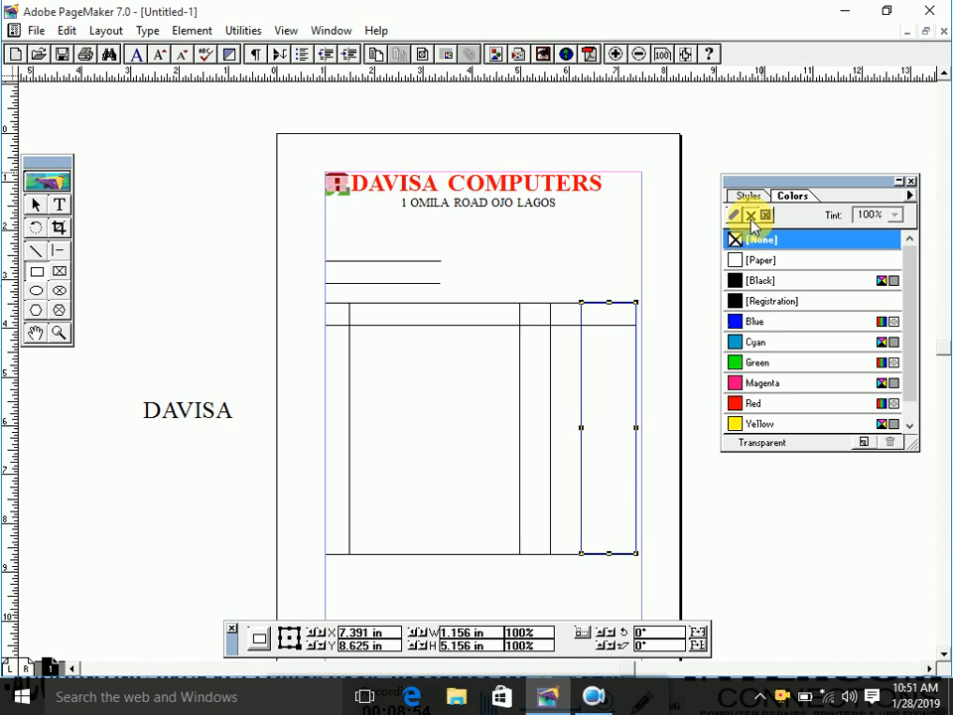
{"action": "left_click", "coordinate": [752, 328]}
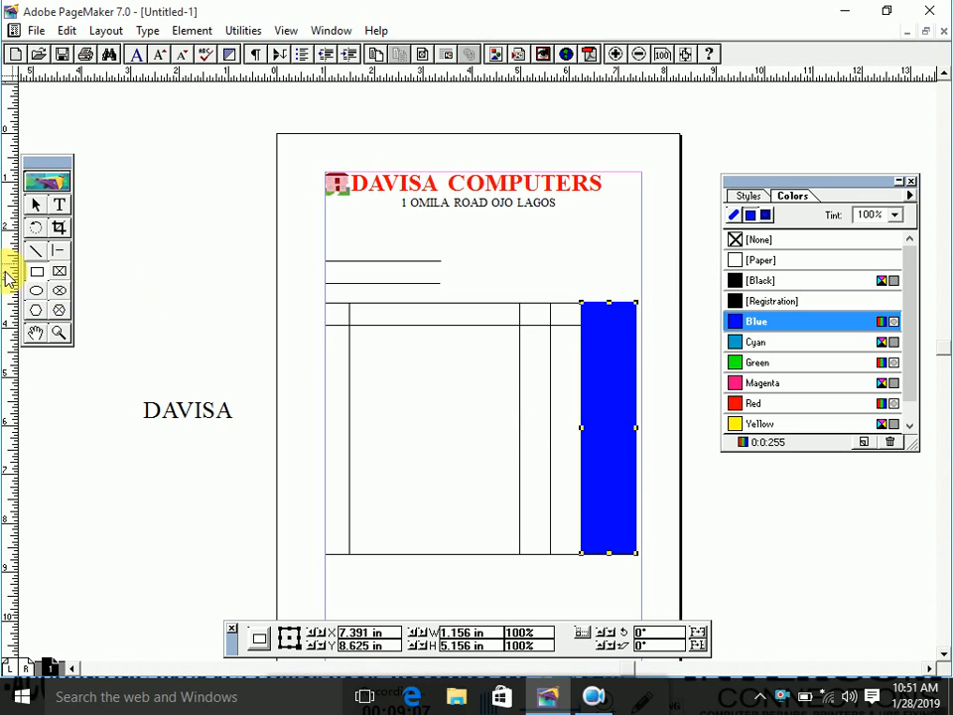
Step: Set the tint of the blue last-column rectangle to 40%
{"action": "left_click", "coordinate": [36, 206]}
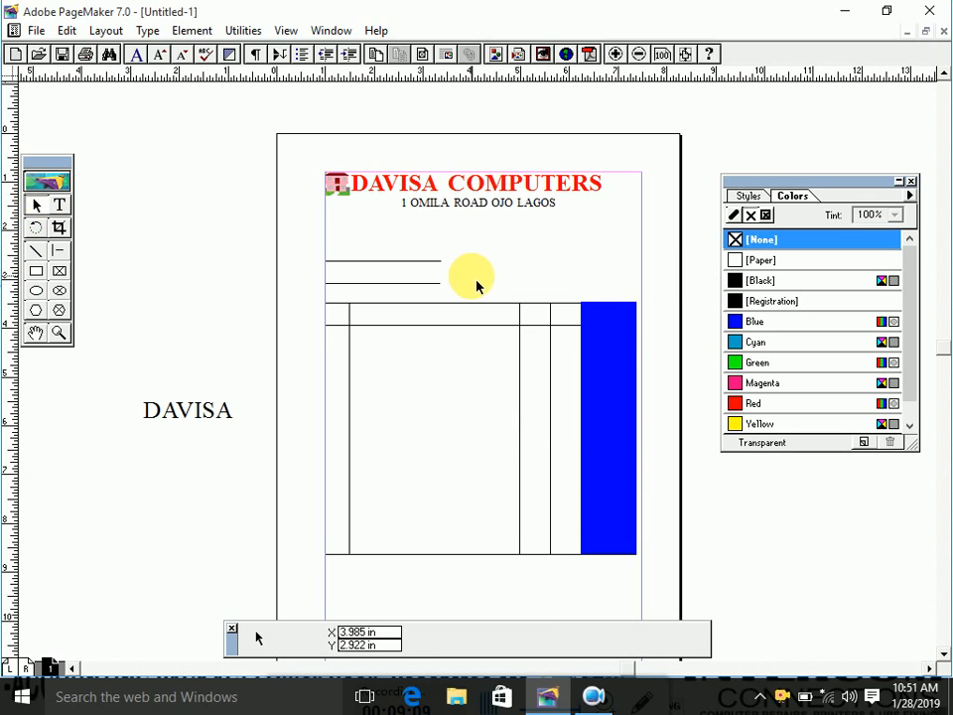
{"action": "left_click", "coordinate": [615, 372]}
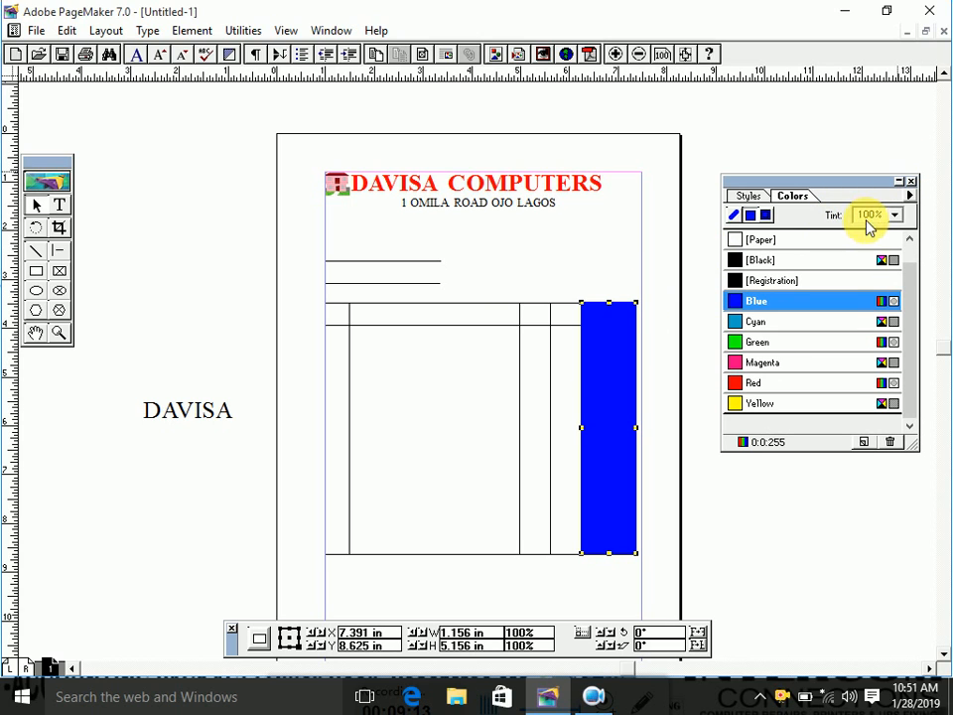
{"action": "left_click", "coordinate": [895, 217]}
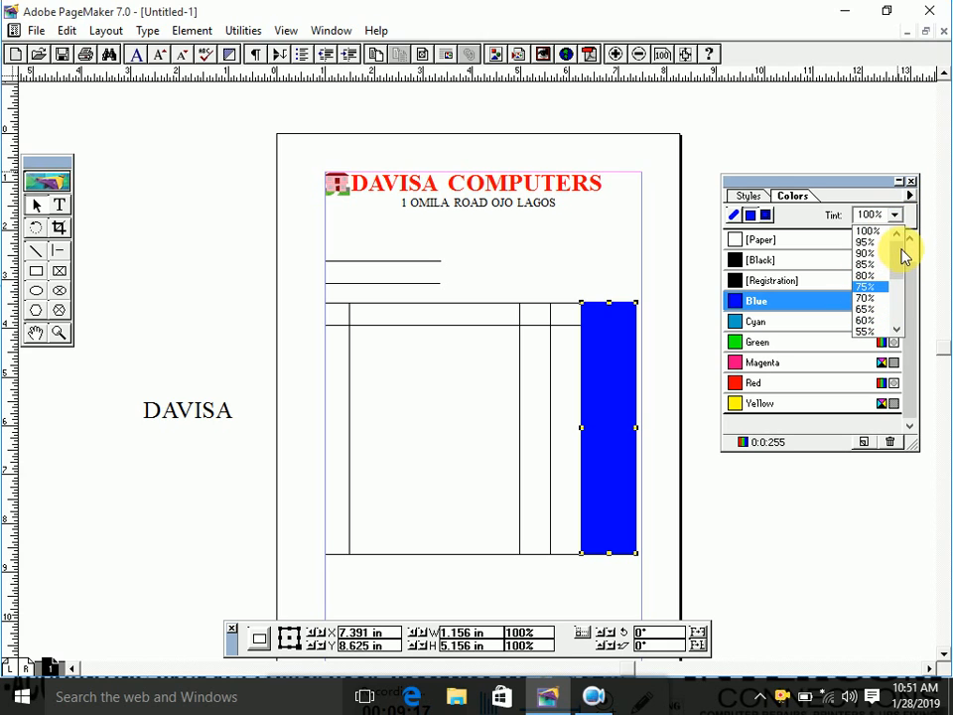
{"action": "left_click_drag", "start_coordinate": [902, 251], "coordinate": [901, 272]}
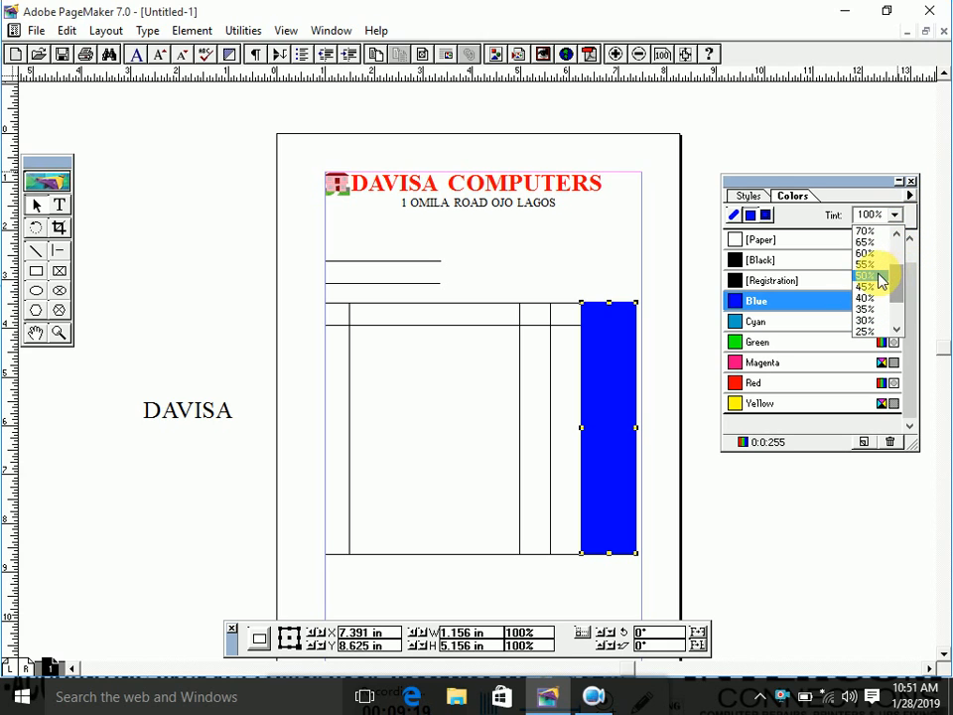
{"action": "left_click", "coordinate": [878, 298]}
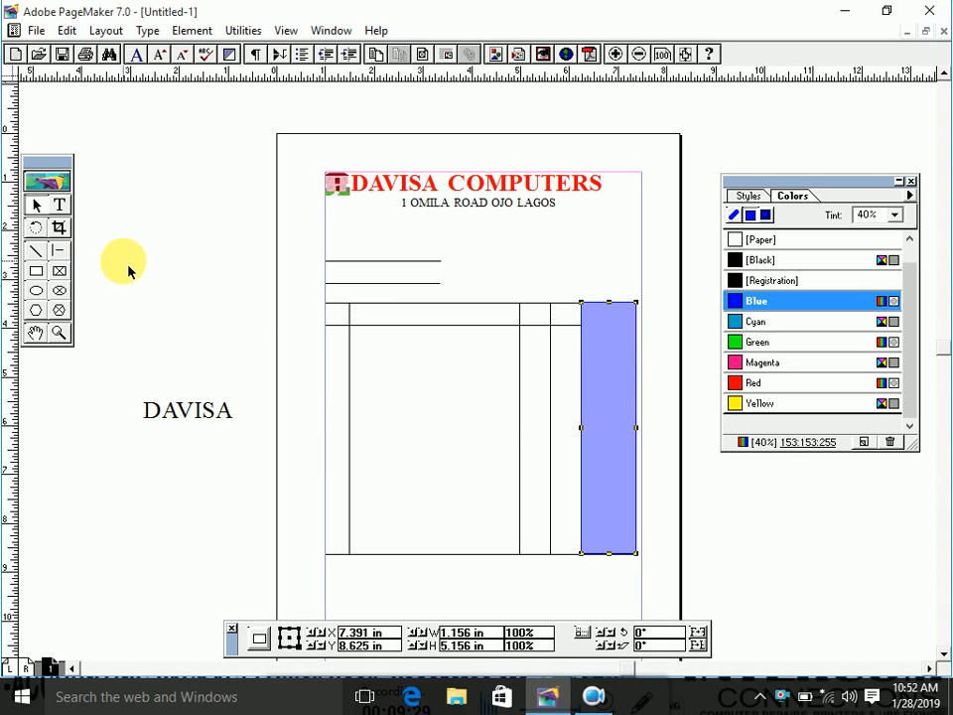
Step: Rule seven horizontal row lines across the table at about Y 4.47, 5.09, 5.78, 6.38, 7.03, 7.72 and 8.17 in
{"action": "left_click", "coordinate": [35, 253]}
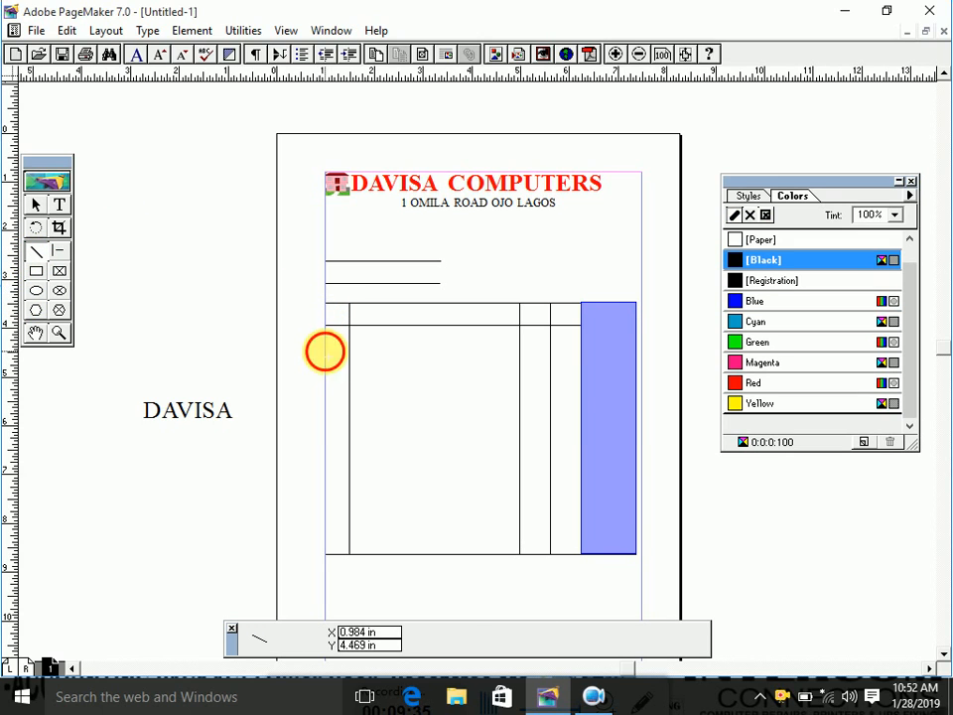
{"action": "mouse_move", "coordinate": [325, 352]}
{"action": "left_mouse_down"}
{"action": "mouse_move", "coordinate": [602, 315]}
{"action": "mouse_move", "coordinate": [649, 324]}
{"action": "mouse_move", "coordinate": [635, 327]}
{"action": "left_mouse_up"}
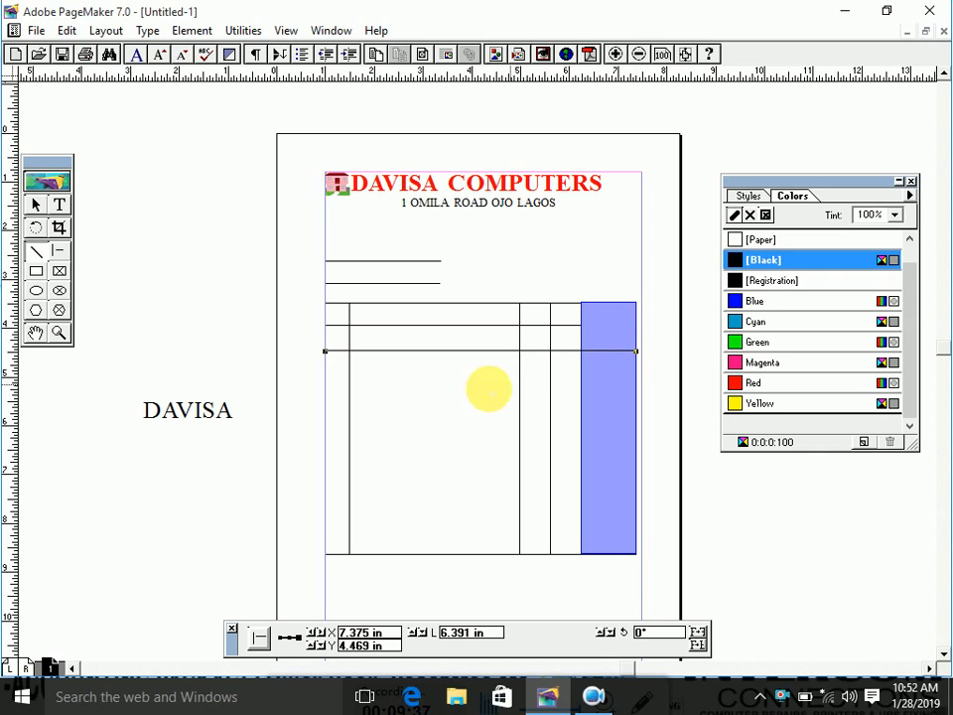
{"action": "mouse_move", "coordinate": [326, 382]}
{"action": "left_mouse_down"}
{"action": "mouse_move", "coordinate": [585, 391]}
{"action": "mouse_move", "coordinate": [648, 377]}
{"action": "mouse_move", "coordinate": [635, 380]}
{"action": "left_mouse_up"}
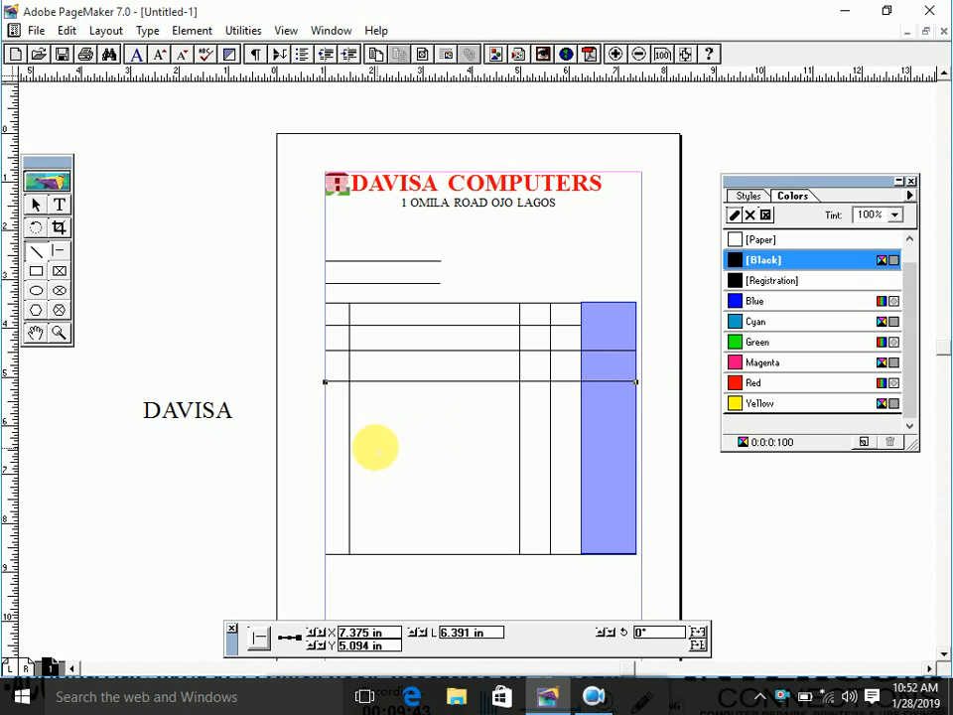
{"action": "mouse_move", "coordinate": [325, 415]}
{"action": "left_mouse_down"}
{"action": "mouse_move", "coordinate": [551, 402]}
{"action": "mouse_move", "coordinate": [655, 413]}
{"action": "mouse_move", "coordinate": [637, 414]}
{"action": "left_mouse_up"}
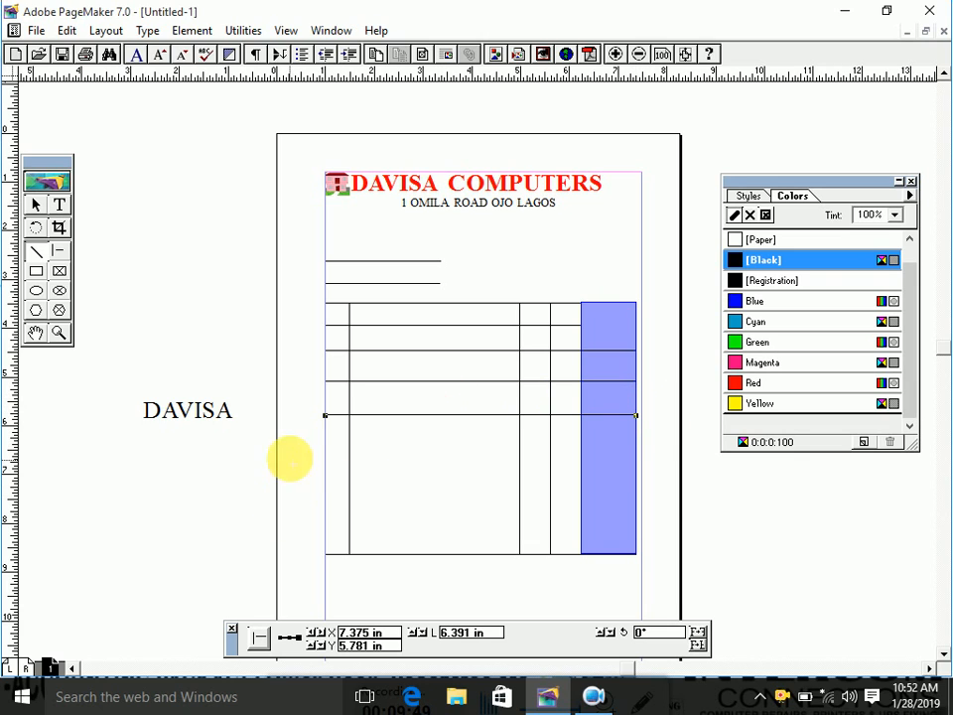
{"action": "mouse_move", "coordinate": [324, 444]}
{"action": "left_mouse_down"}
{"action": "mouse_move", "coordinate": [540, 505]}
{"action": "mouse_move", "coordinate": [626, 499]}
{"action": "mouse_move", "coordinate": [637, 444]}
{"action": "left_mouse_up"}
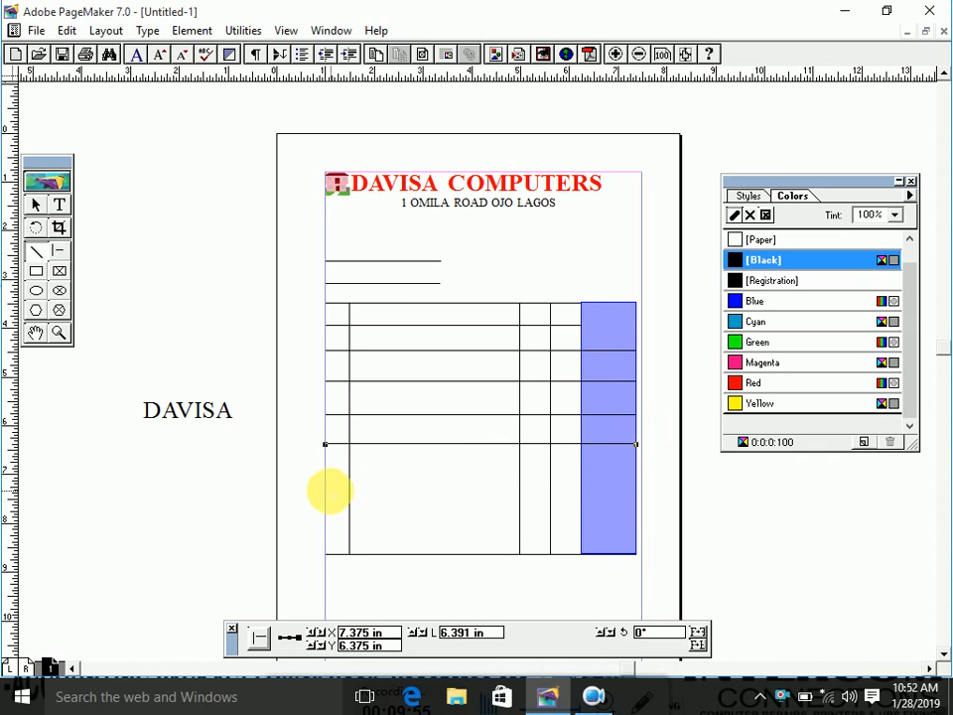
{"action": "mouse_move", "coordinate": [325, 476]}
{"action": "left_mouse_down"}
{"action": "mouse_move", "coordinate": [540, 502]}
{"action": "mouse_move", "coordinate": [566, 493]}
{"action": "mouse_move", "coordinate": [626, 509]}
{"action": "mouse_move", "coordinate": [637, 500]}
{"action": "left_mouse_up"}
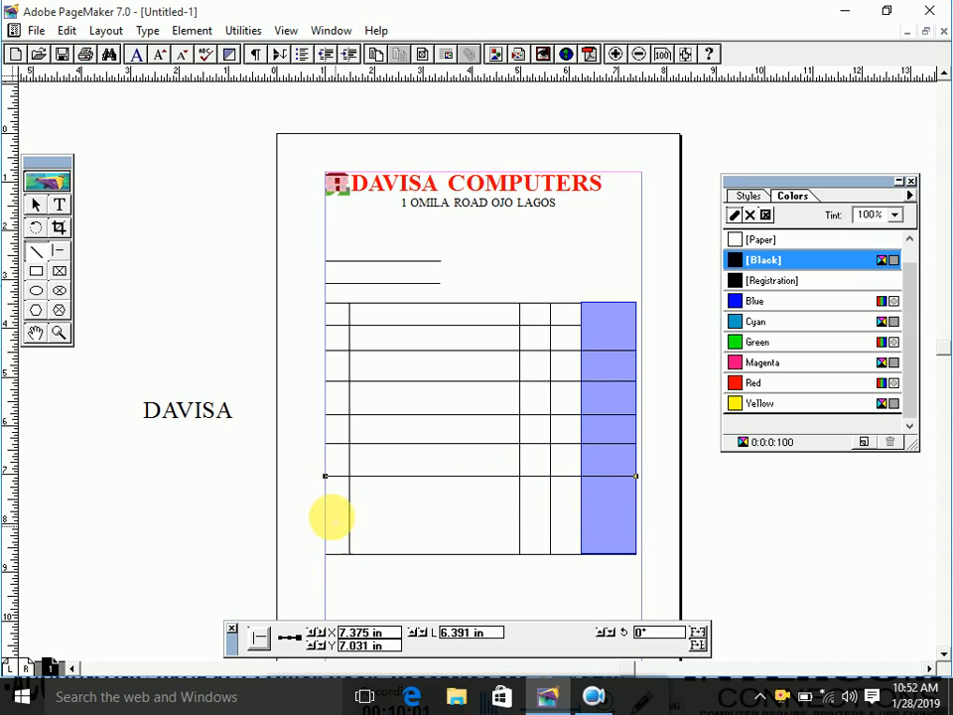
{"action": "mouse_move", "coordinate": [326, 509]}
{"action": "left_mouse_down"}
{"action": "mouse_move", "coordinate": [618, 511]}
{"action": "mouse_move", "coordinate": [657, 520]}
{"action": "mouse_move", "coordinate": [636, 519]}
{"action": "left_mouse_up"}
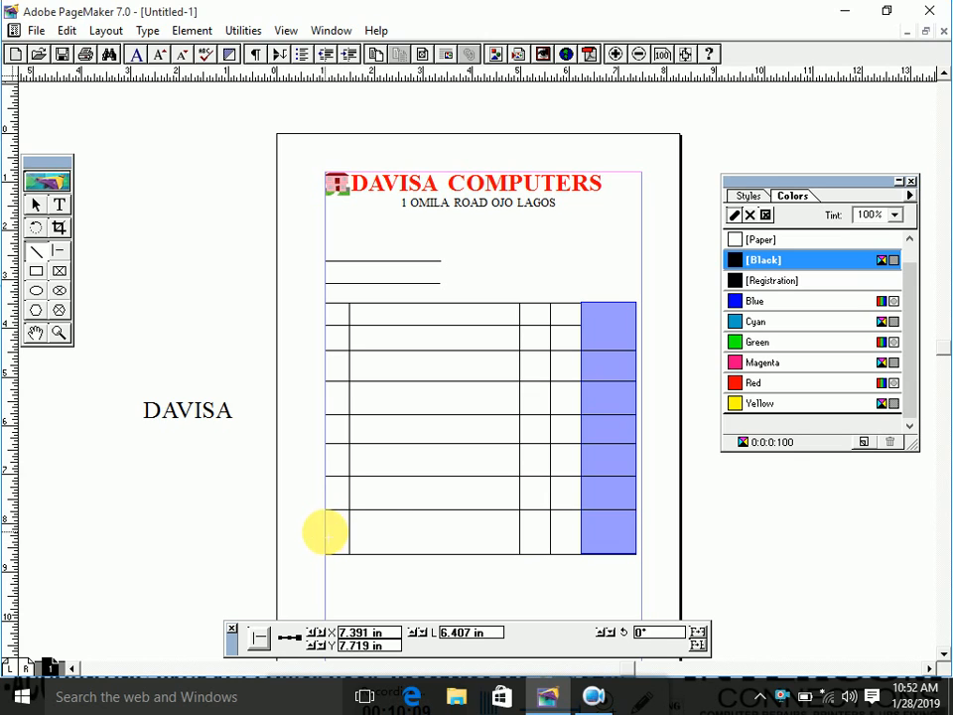
{"action": "left_click_drag", "start_coordinate": [326, 534], "coordinate": [640, 529]}
{"action": "mouse_move", "coordinate": [633, 532]}
{"action": "left_mouse_down"}
{"action": "mouse_move", "coordinate": [661, 532]}
{"action": "mouse_move", "coordinate": [634, 533]}
{"action": "mouse_move", "coordinate": [642, 532]}
{"action": "left_mouse_up"}
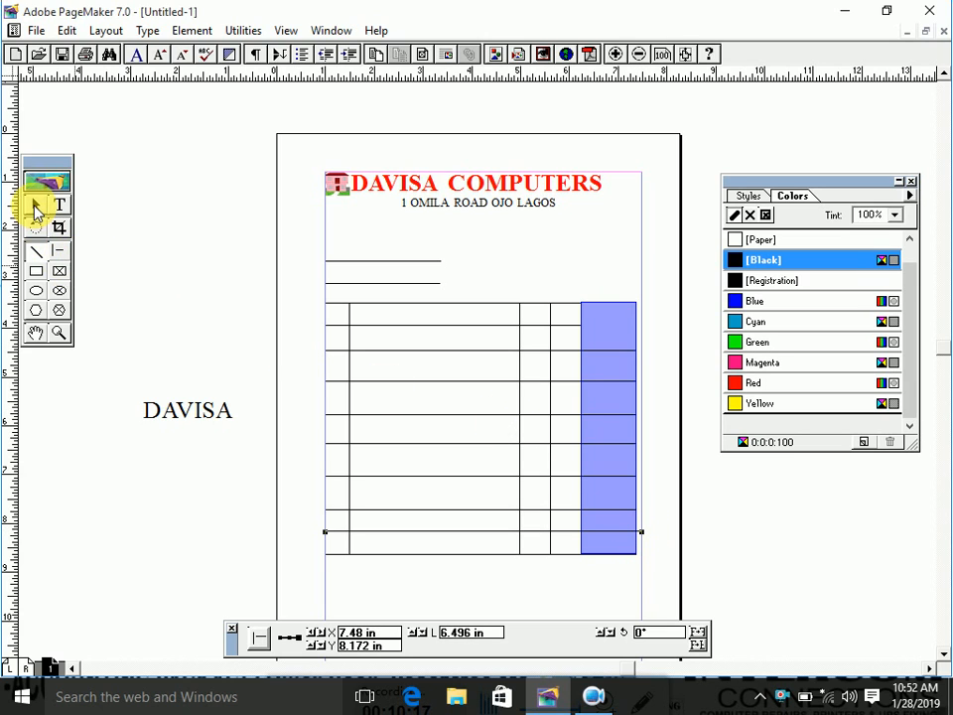
Step: Send the blue last-column rectangle to the back and stretch its lower edge below the table to a height of about 5.58 in
{"action": "left_click", "coordinate": [38, 204]}
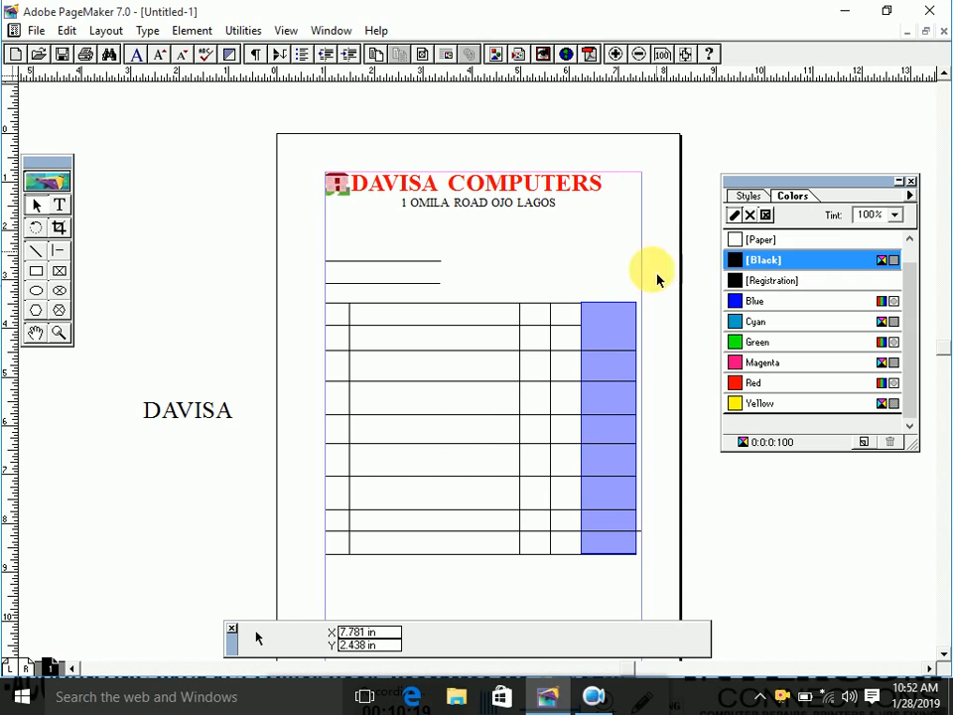
{"action": "left_click", "coordinate": [614, 332]}
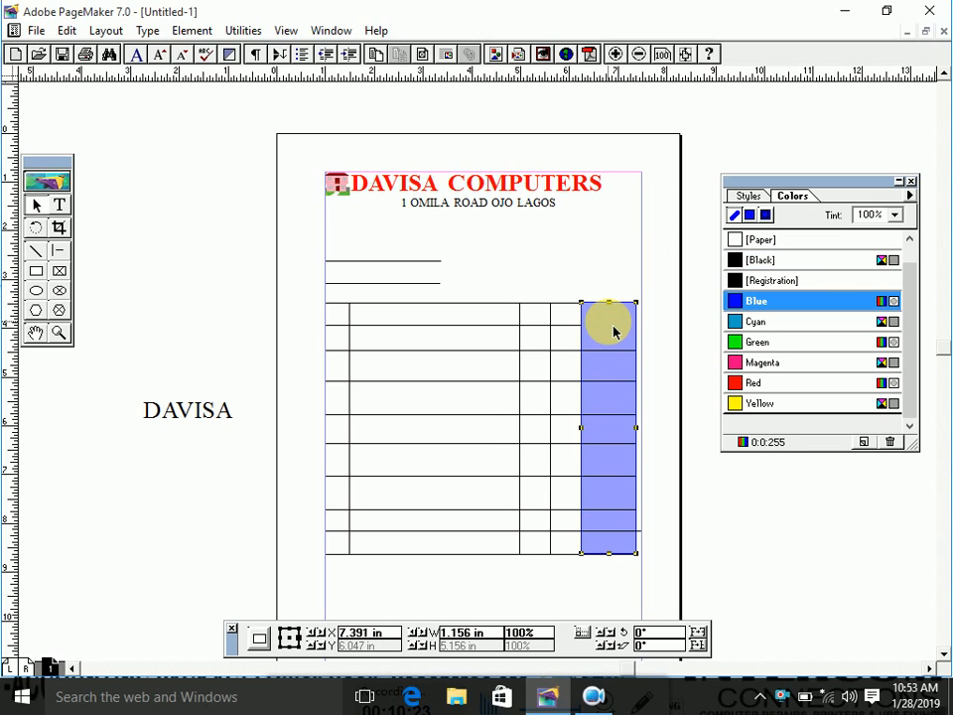
{"action": "left_click", "coordinate": [193, 32]}
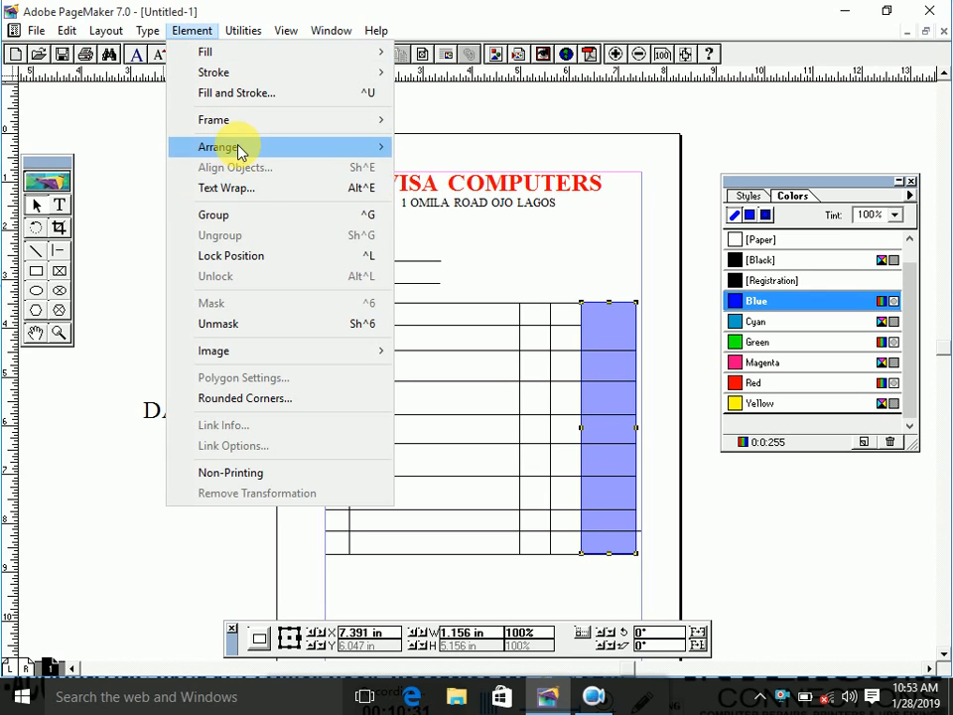
{"action": "mouse_move", "coordinate": [239, 149]}
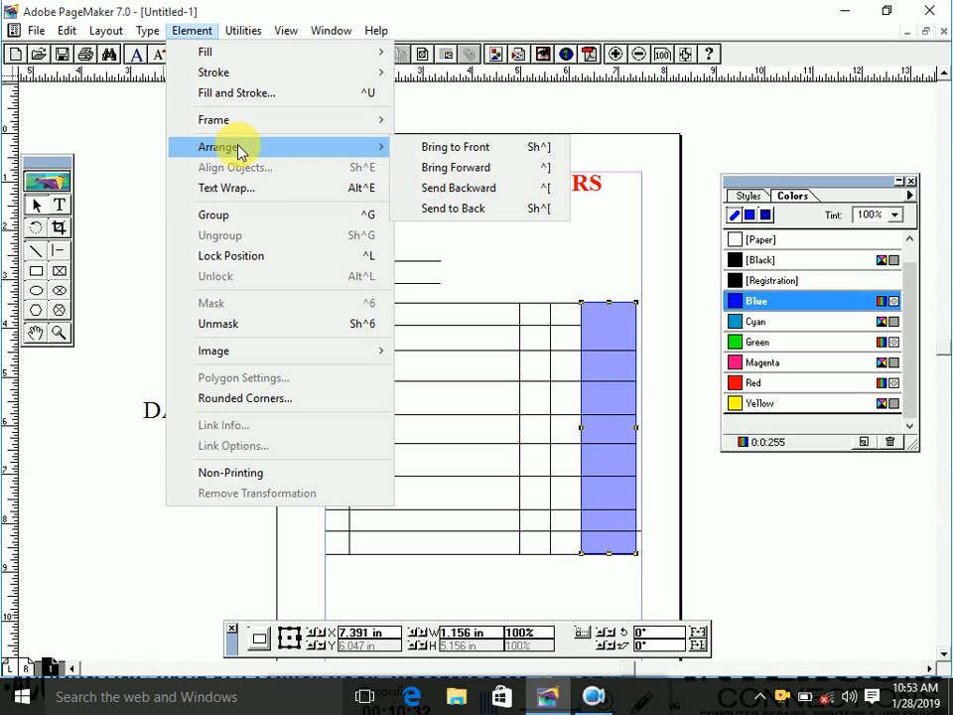
{"action": "left_click", "coordinate": [457, 209]}
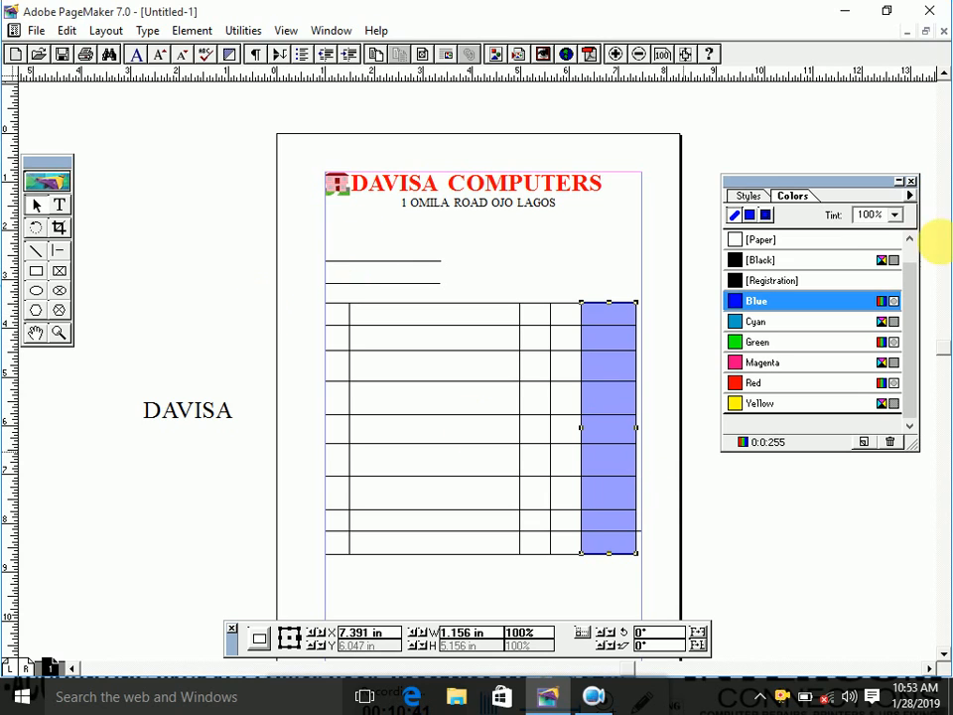
{"action": "scroll", "coordinate": [943, 377], "scroll_direction": "down", "scroll_amount": 2}
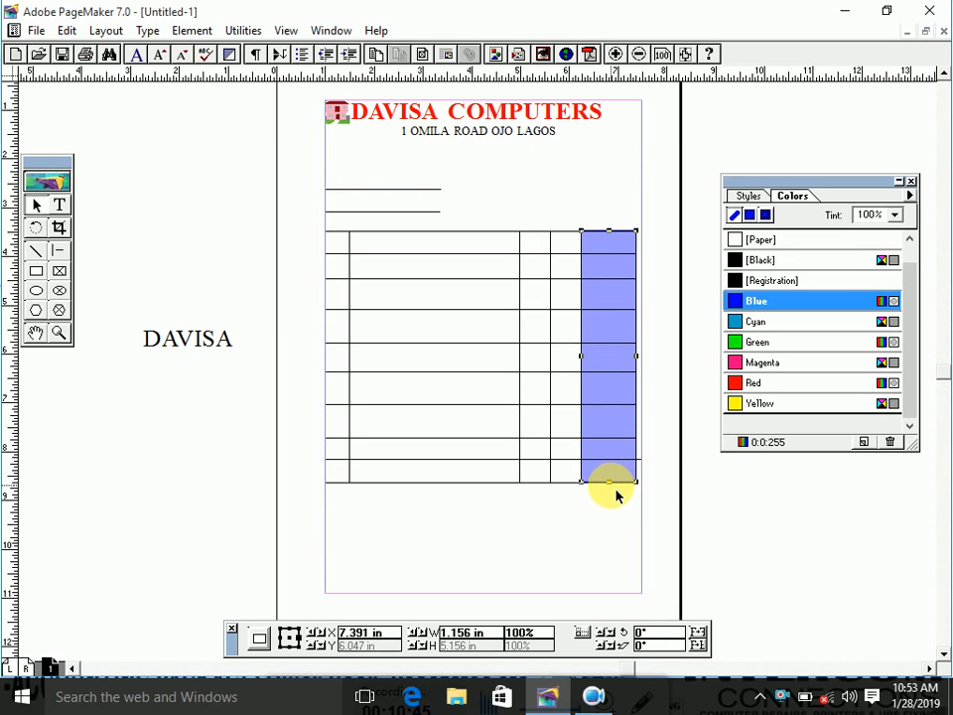
{"action": "left_click_drag", "start_coordinate": [608, 482], "coordinate": [617, 513]}
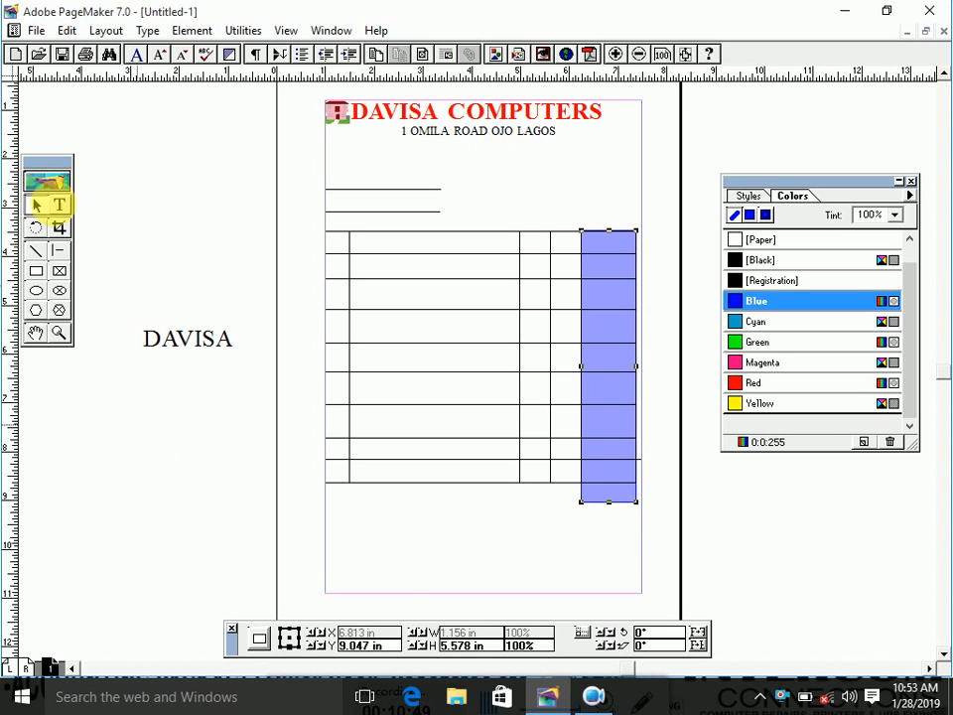
Step: Add the text TOTAL below the table, just beside the blue column's extended end
{"action": "left_click", "coordinate": [59, 333]}
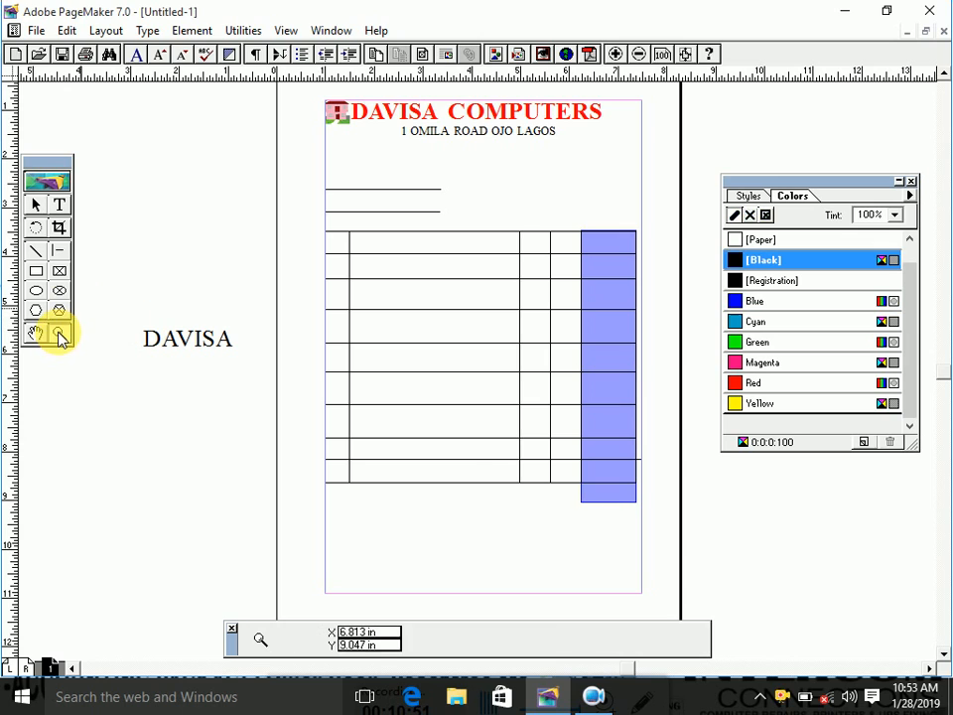
{"action": "left_click", "coordinate": [444, 465]}
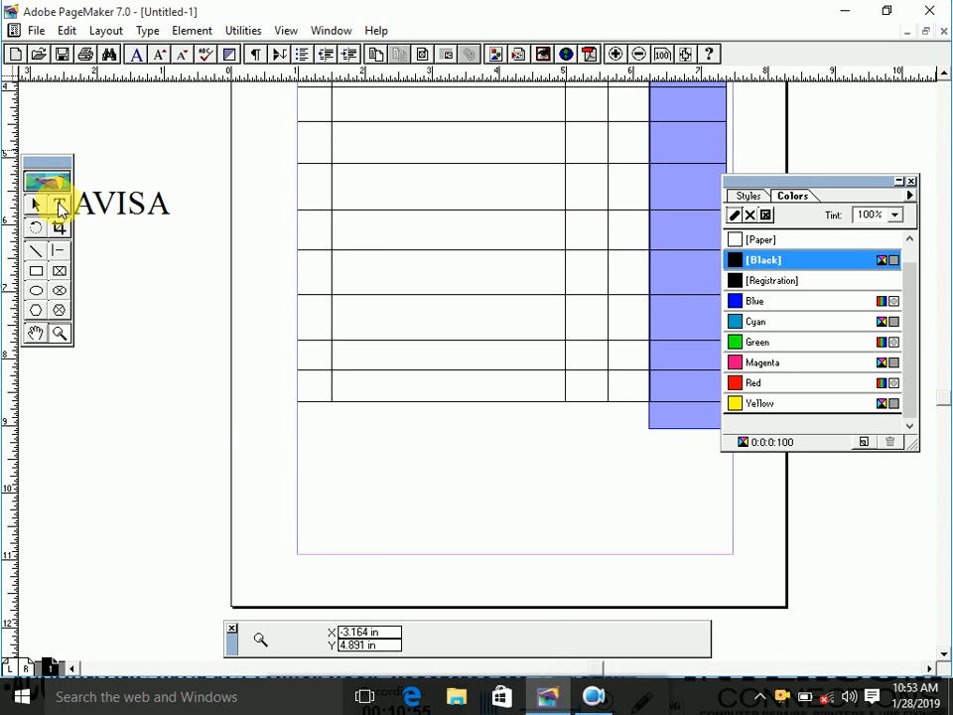
{"action": "left_click", "coordinate": [59, 206]}
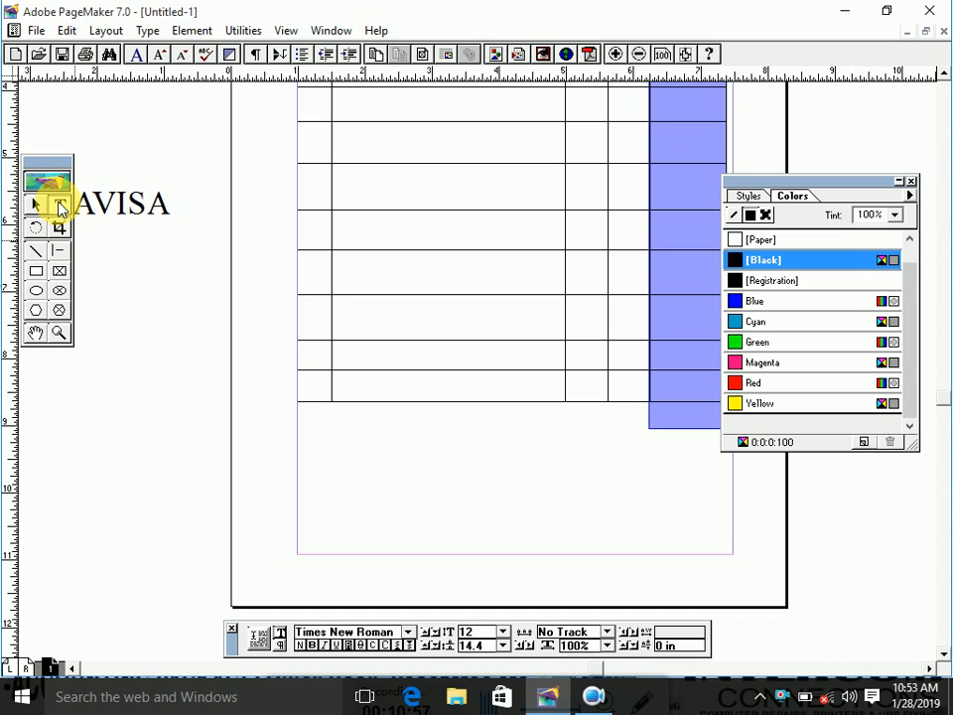
{"action": "left_click_drag", "start_coordinate": [607, 406], "coordinate": [660, 428]}
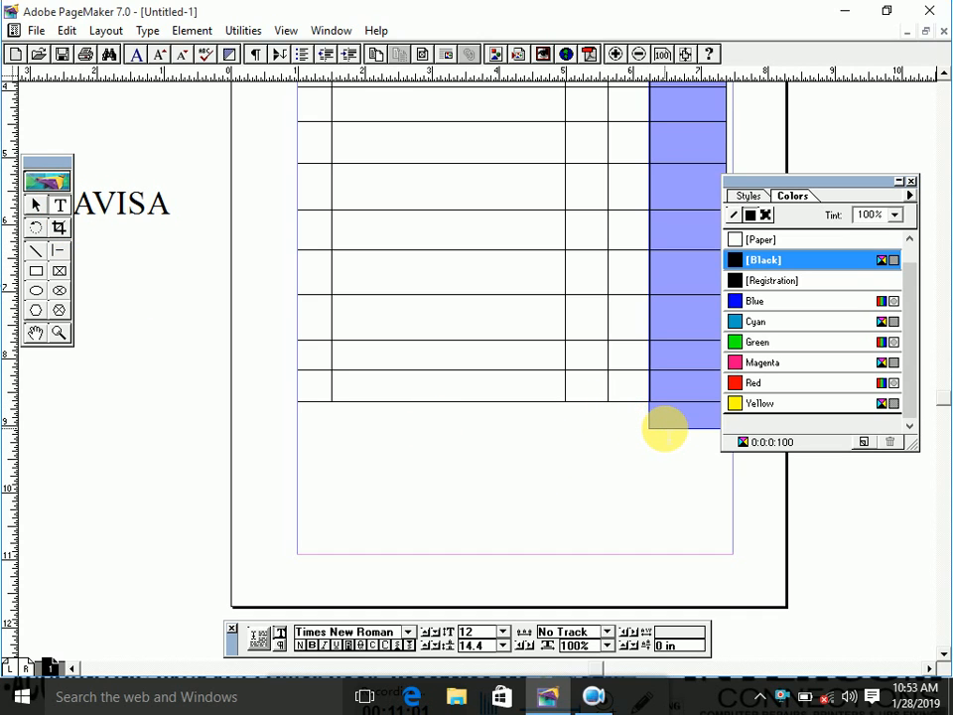
{"action": "type", "text": "TOTAL"}
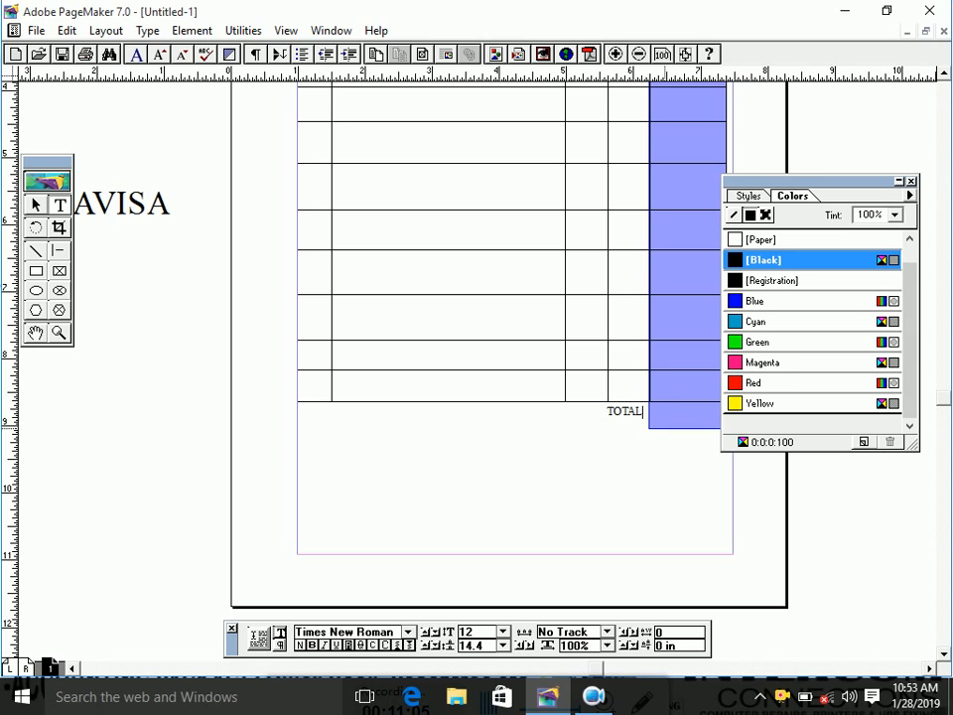
Step: Draw two margin-to-margin lines at about Y 9.27 and 9.65 in, plus 2.31 in and 1.78 in signature lines at about Y 10.4 in
{"action": "left_click", "coordinate": [899, 181]}
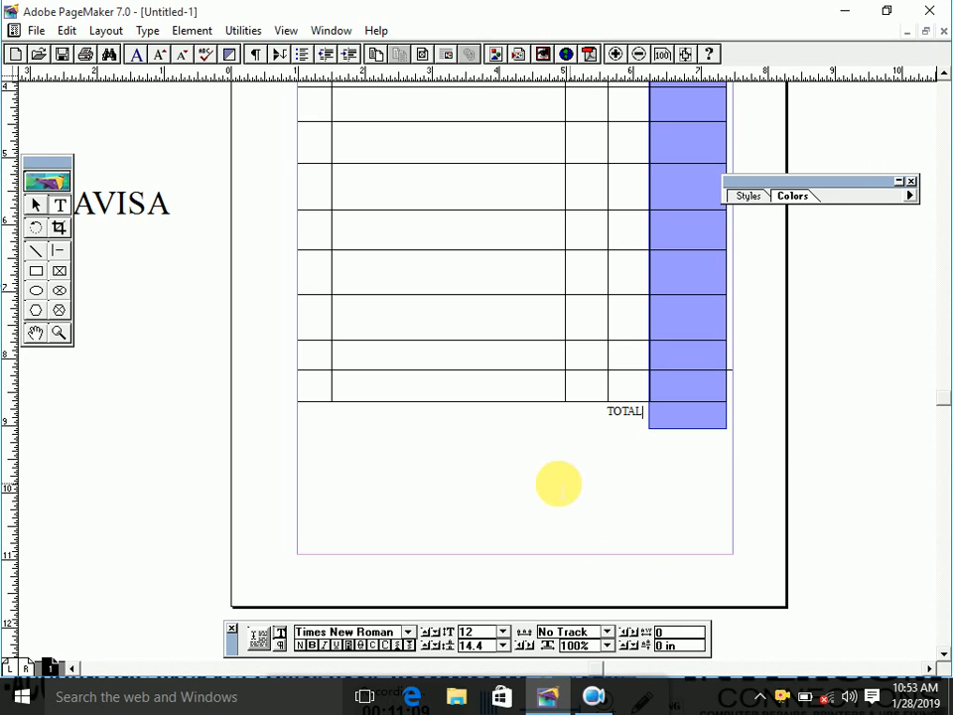
{"action": "left_click", "coordinate": [36, 250]}
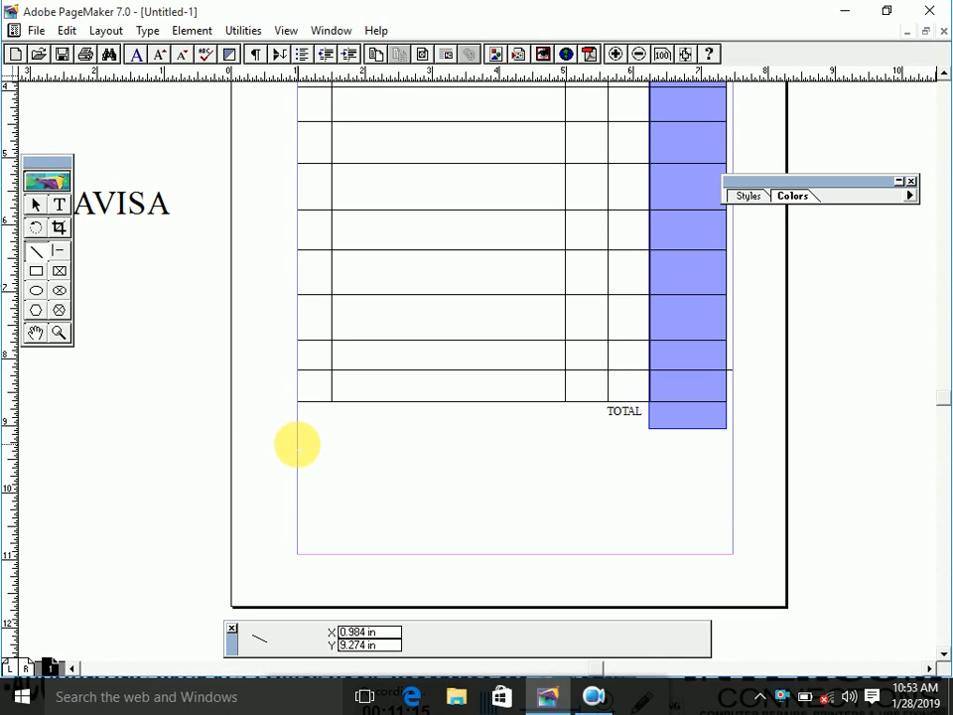
{"action": "left_click_drag", "start_coordinate": [297, 443], "coordinate": [733, 443]}
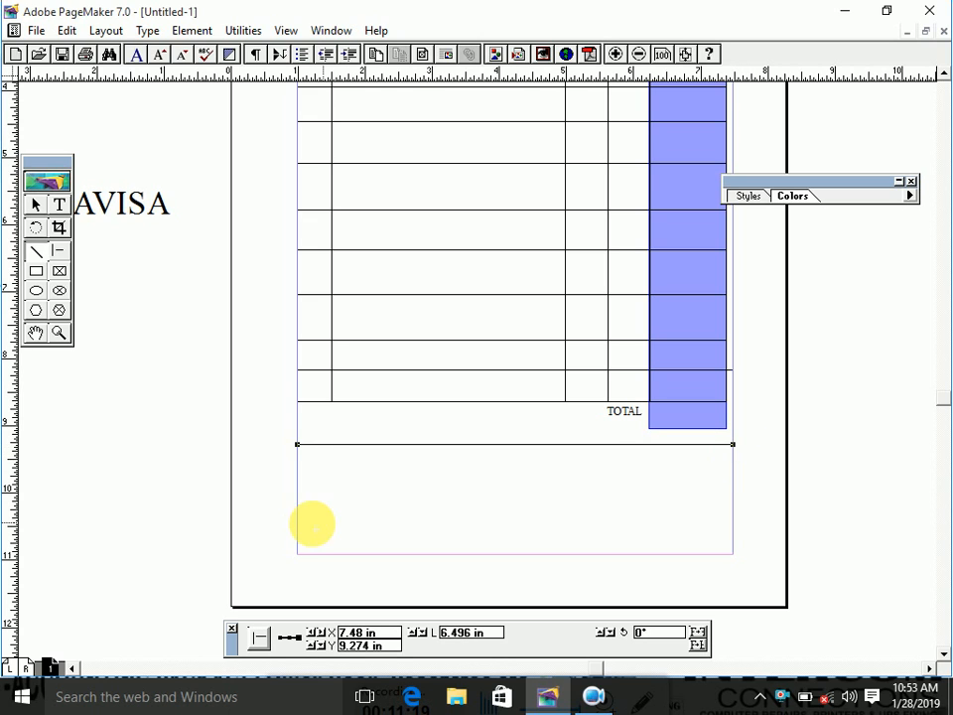
{"action": "left_click_drag", "start_coordinate": [297, 470], "coordinate": [733, 469]}
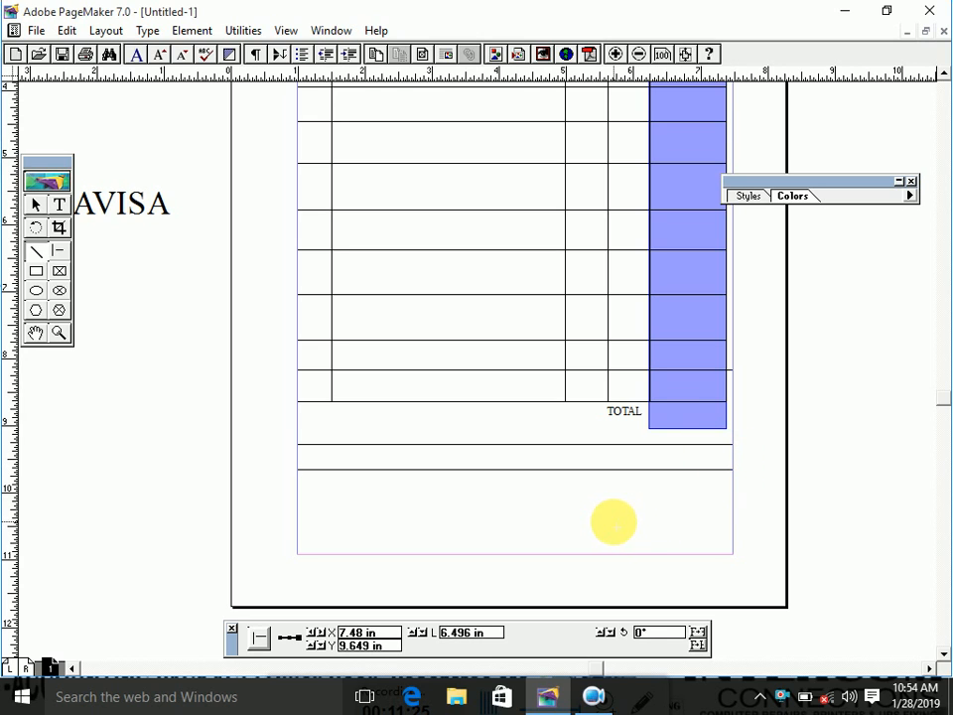
{"action": "left_click_drag", "start_coordinate": [614, 522], "coordinate": [732, 518]}
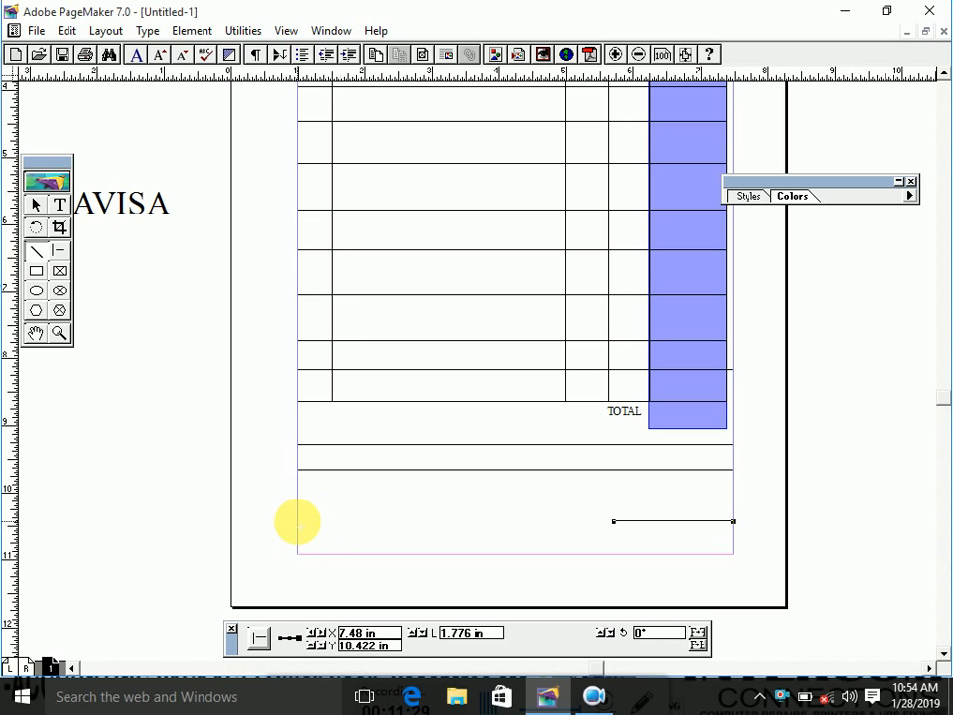
{"action": "left_click_drag", "start_coordinate": [297, 521], "coordinate": [454, 521]}
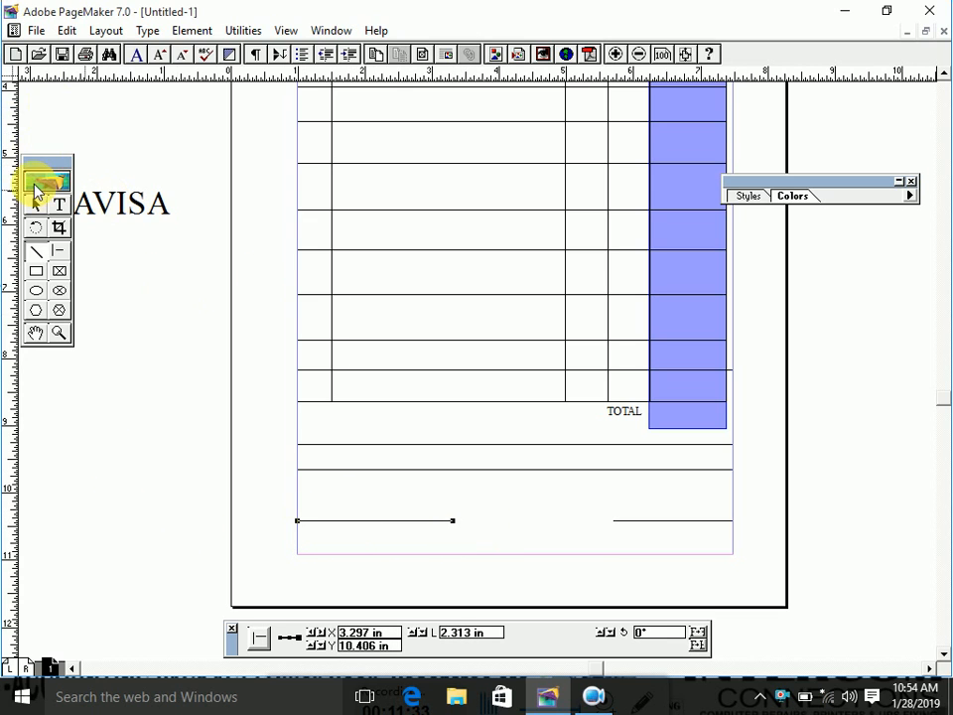
Step: Draw a rectangular frame about 2.49 by 0.41 in, centred just below the page's bottom margin
{"action": "left_click", "coordinate": [38, 270]}
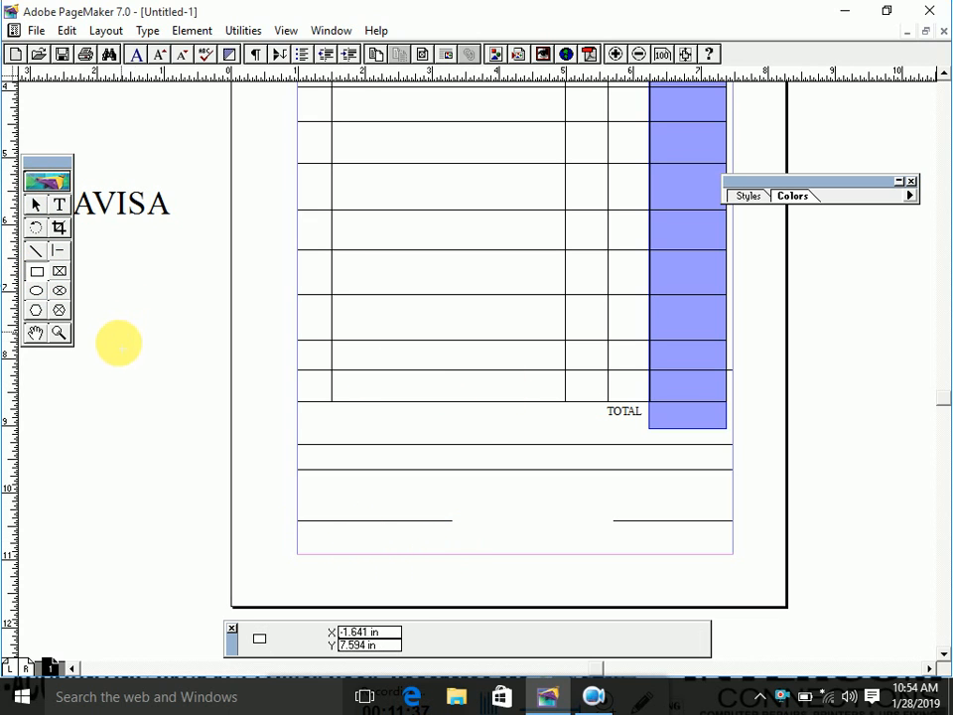
{"action": "left_click", "coordinate": [60, 273]}
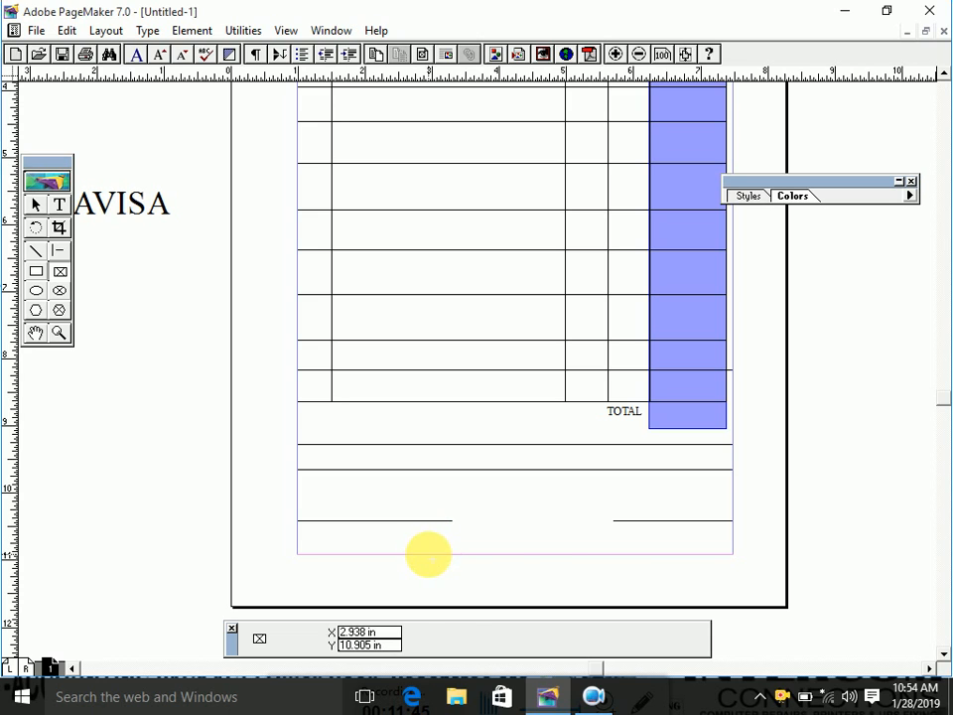
{"action": "left_click_drag", "start_coordinate": [429, 554], "coordinate": [594, 581]}
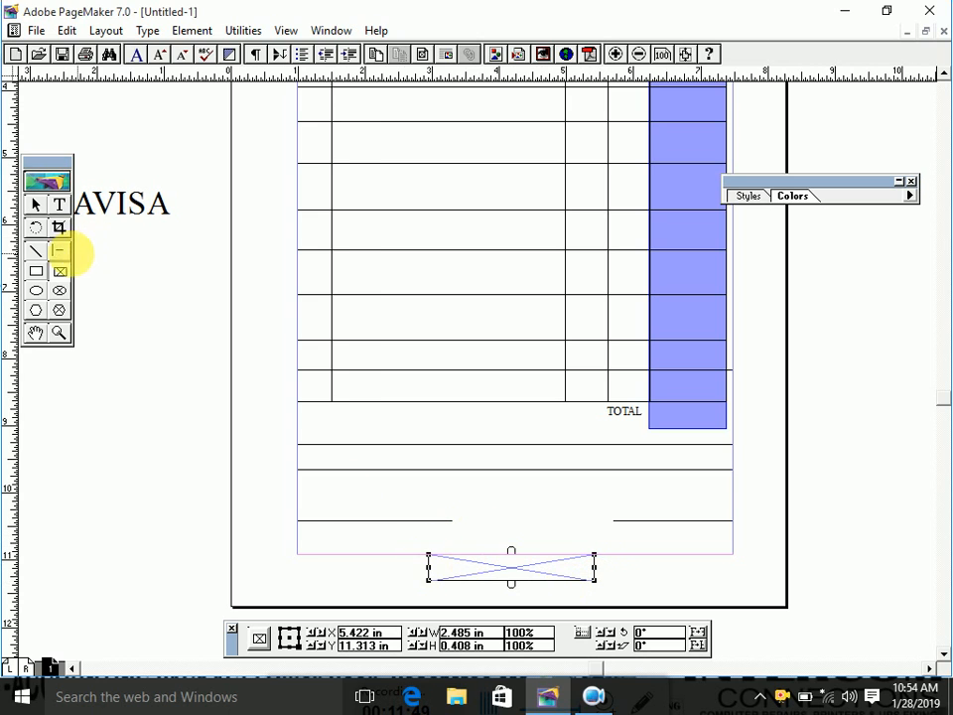
Step: Try to enter text in the empty footer frame below the bottom margin and set its type size to 18
{"action": "left_click", "coordinate": [60, 205]}
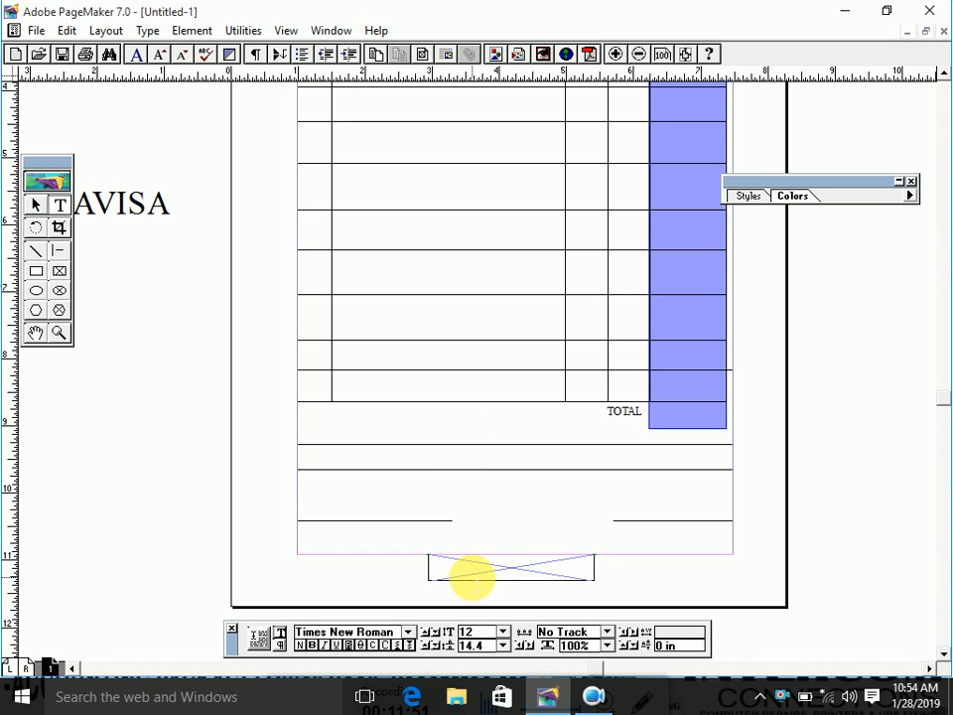
{"action": "left_click", "coordinate": [471, 576]}
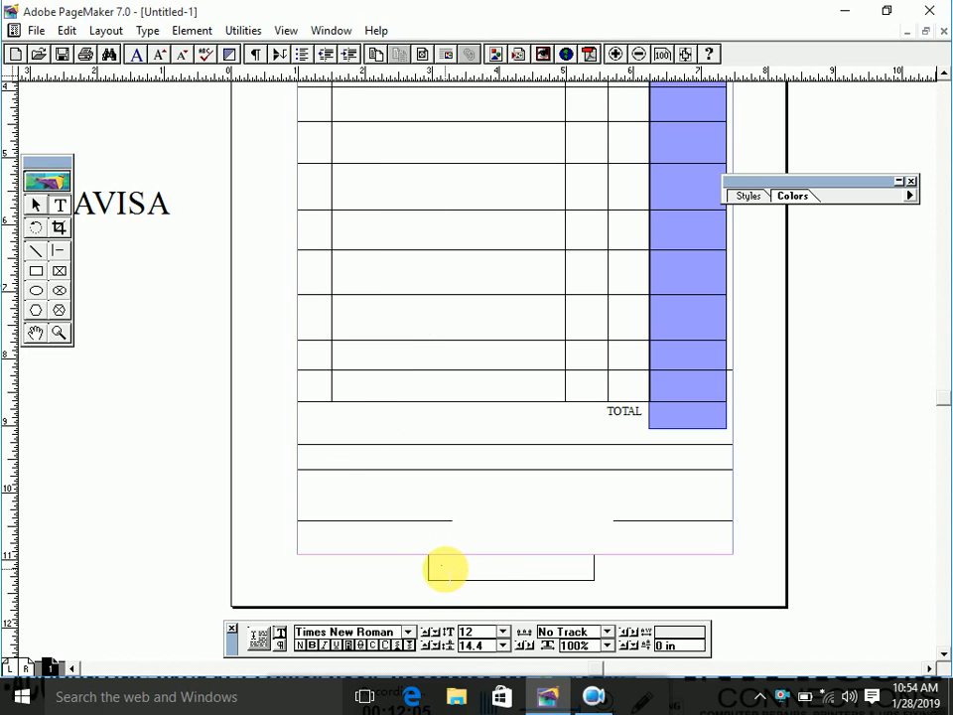
{"action": "left_click", "coordinate": [446, 570]}
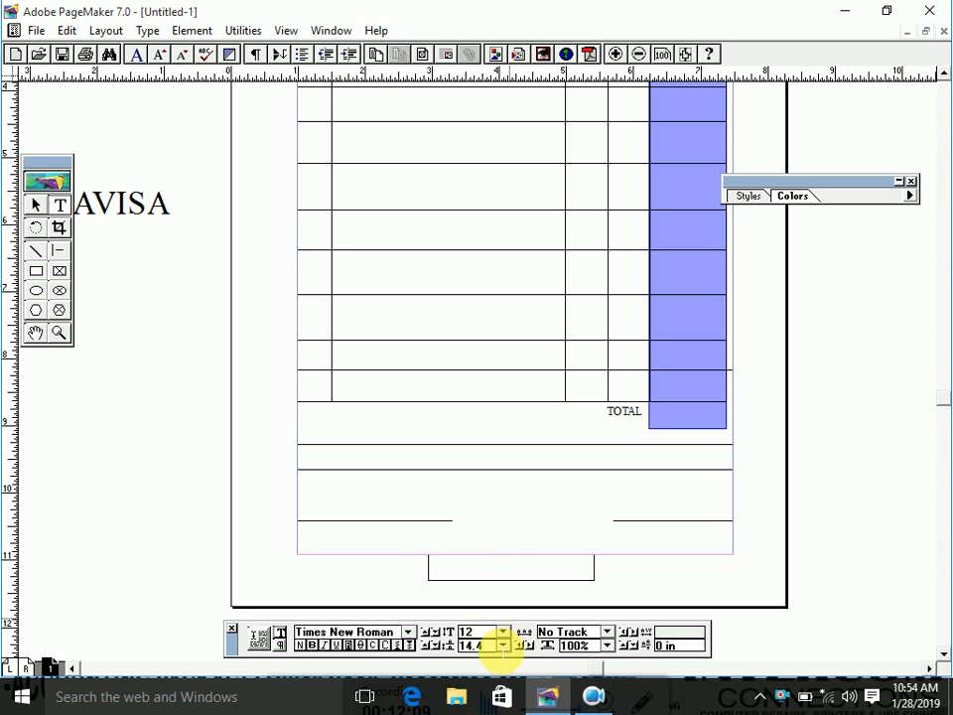
{"action": "left_click", "coordinate": [503, 632]}
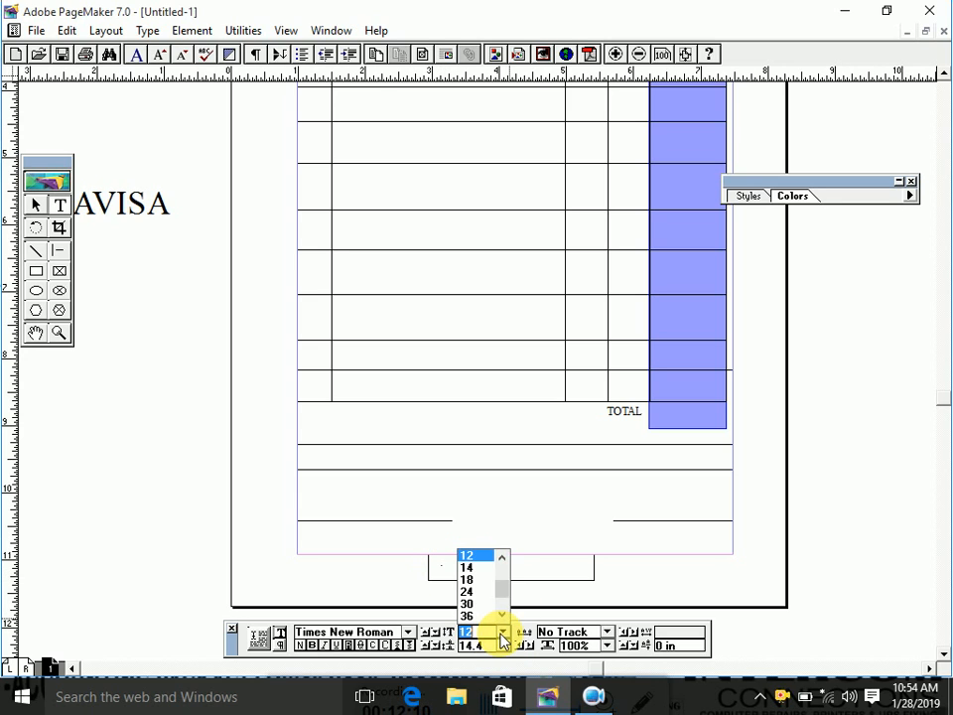
{"action": "left_click", "coordinate": [469, 578]}
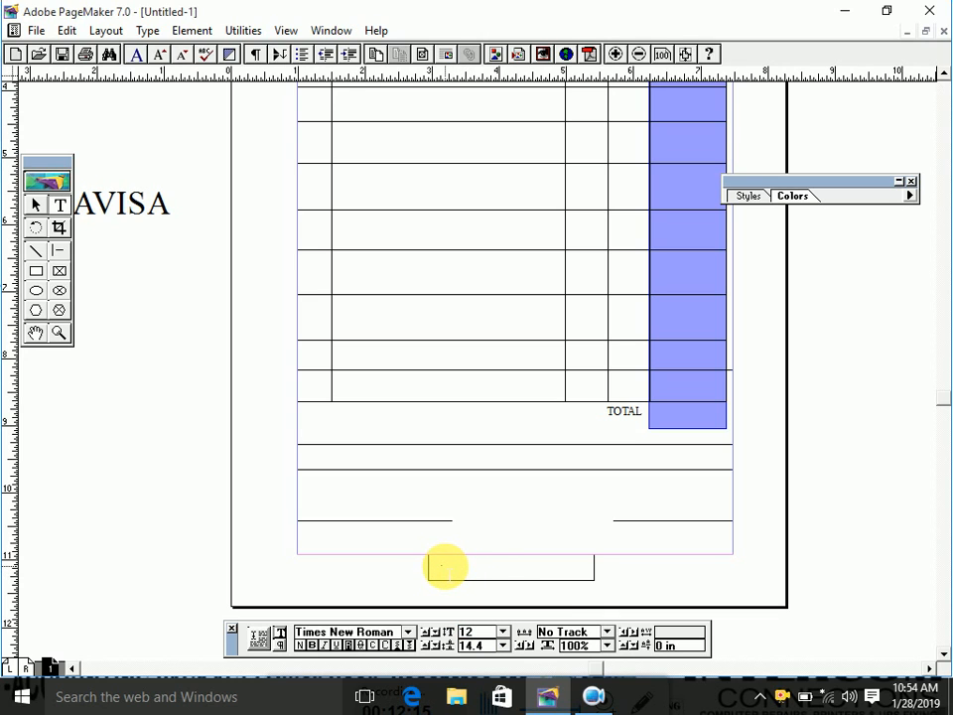
{"action": "left_click", "coordinate": [446, 567]}
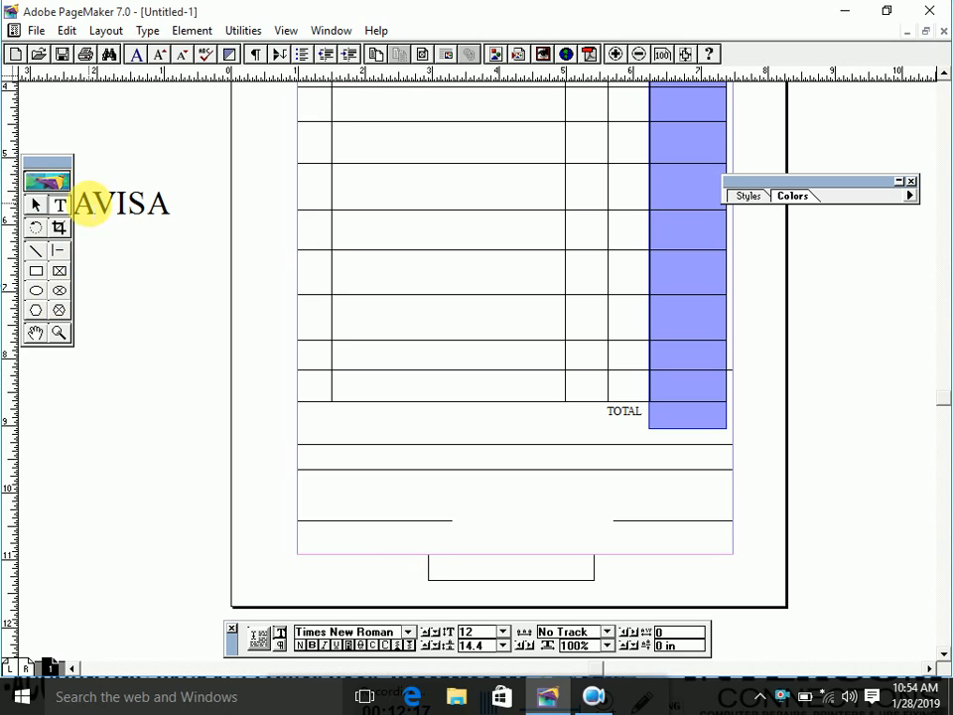
Step: Draw a rectangular frame about 2.22 by 1.67 in on the pasteboard beside the page and enter IN GOD WE TRUST in it
{"action": "left_click", "coordinate": [37, 274]}
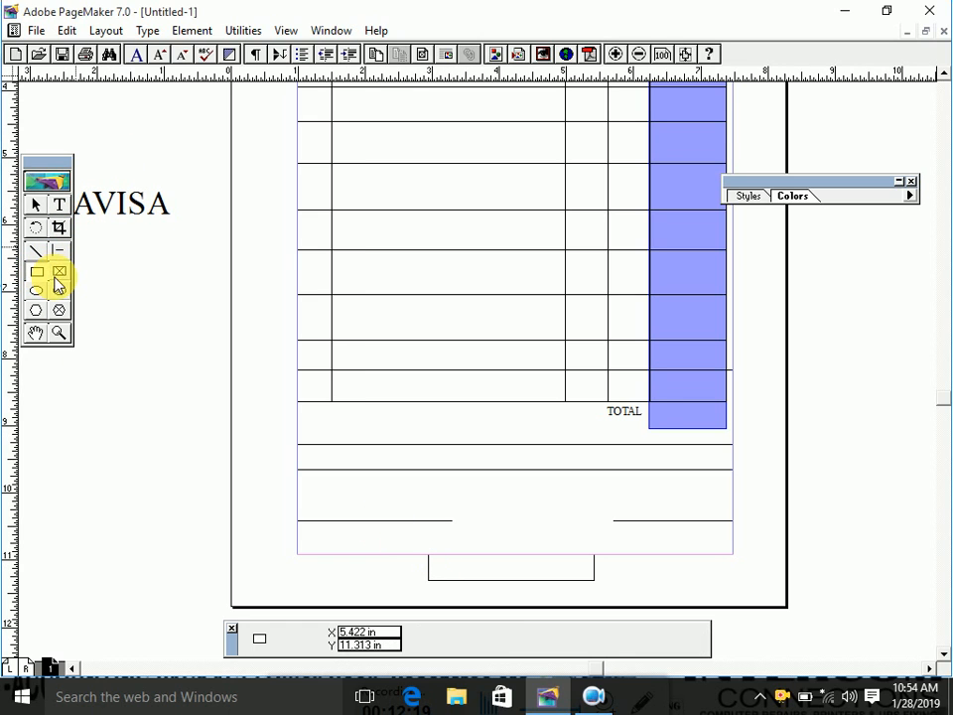
{"action": "left_click", "coordinate": [58, 273]}
{"action": "left_click_drag", "start_coordinate": [103, 333], "coordinate": [251, 444]}
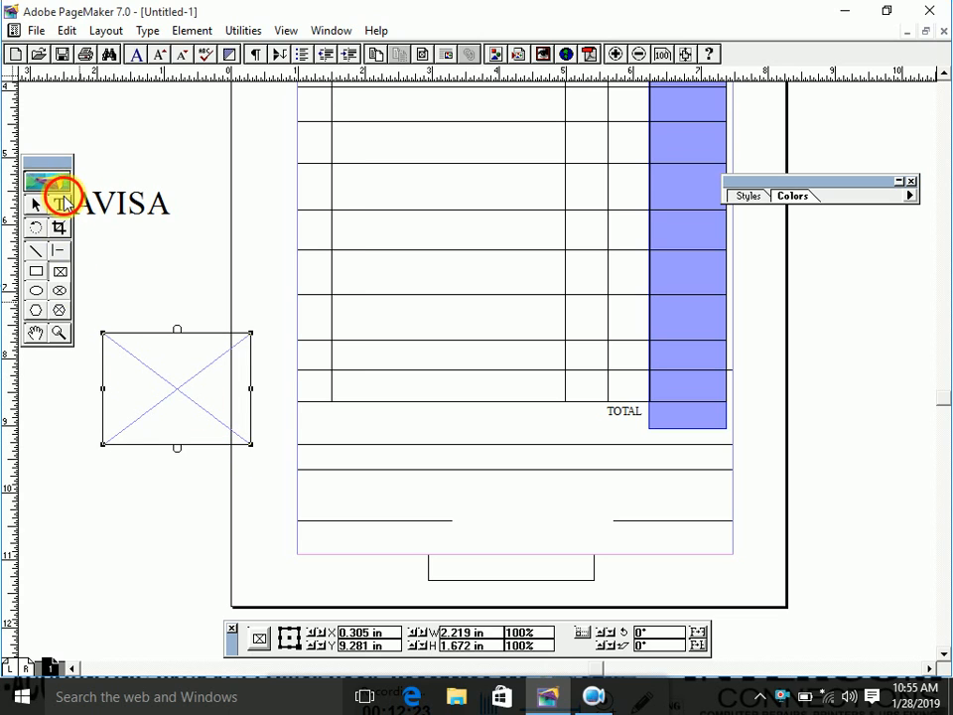
{"action": "left_click", "coordinate": [59, 204]}
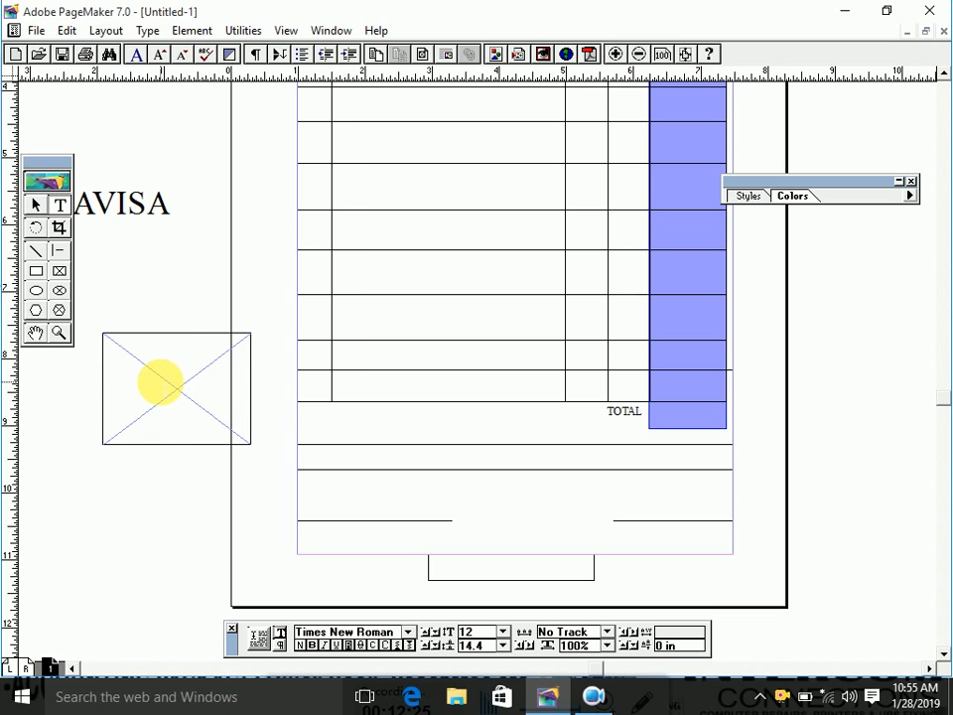
{"action": "left_click", "coordinate": [160, 381]}
{"action": "type", "text": "IN"}
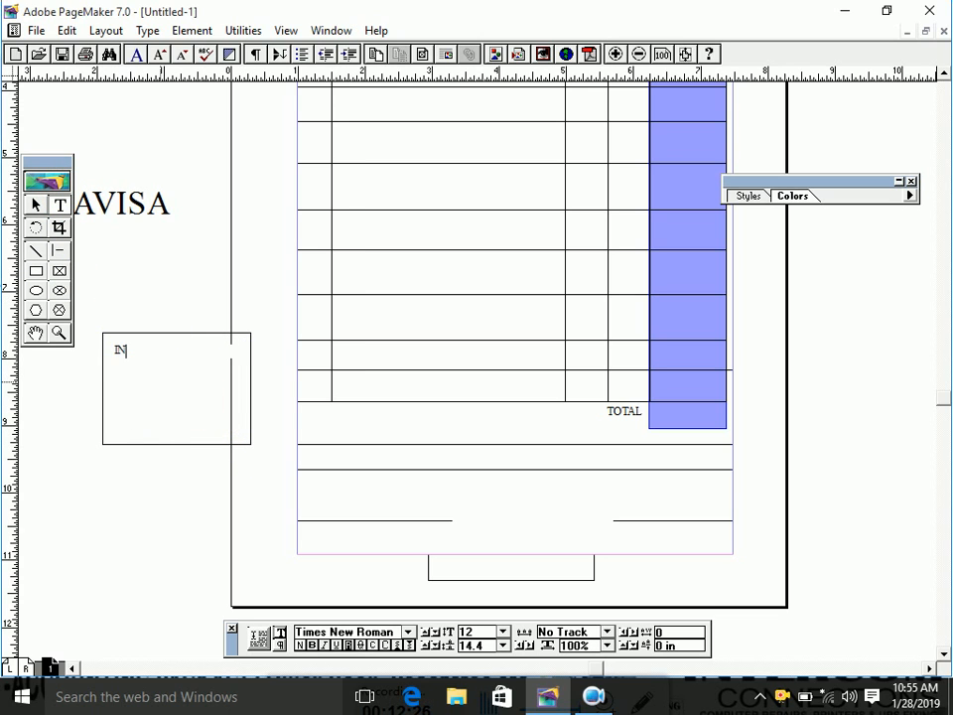
{"action": "left_click", "coordinate": [469, 576]}
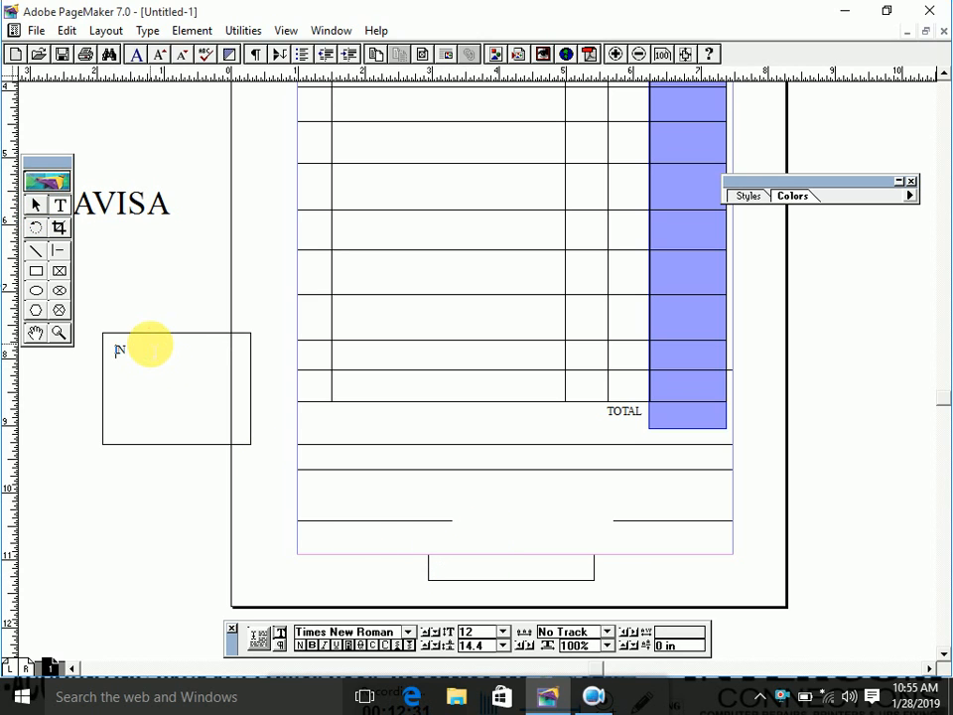
{"action": "left_click", "coordinate": [130, 350]}
{"action": "type", "text": "GOD WE TRUST"}
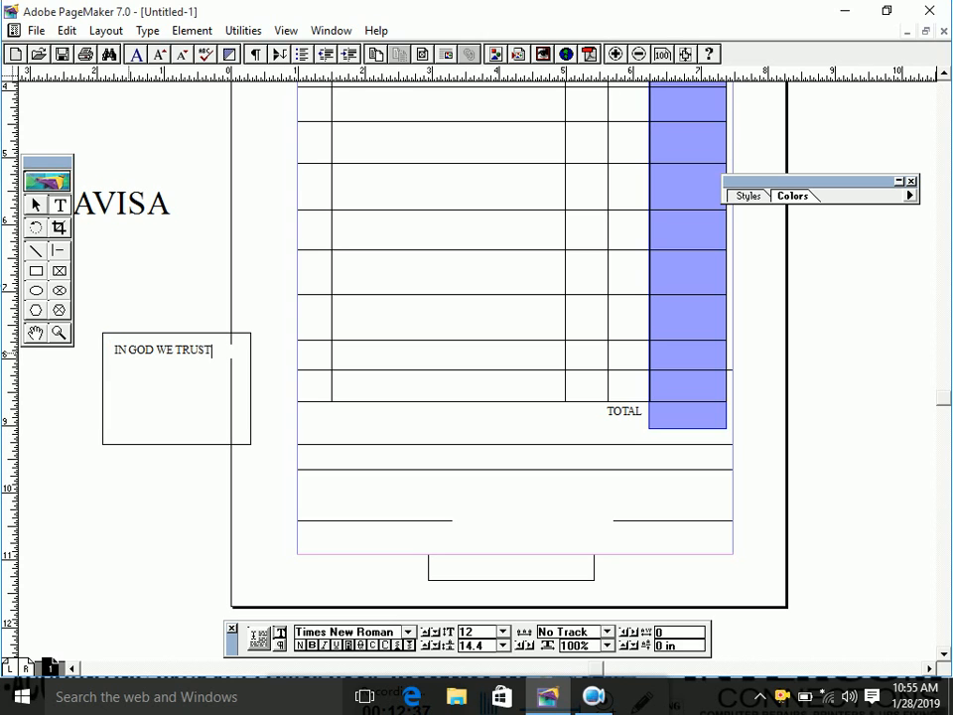
Step: Shrink the IN GOD WE TRUST frame to about 1.80 by 0.61 in and try to centre-align its text
{"action": "left_click", "coordinate": [36, 207]}
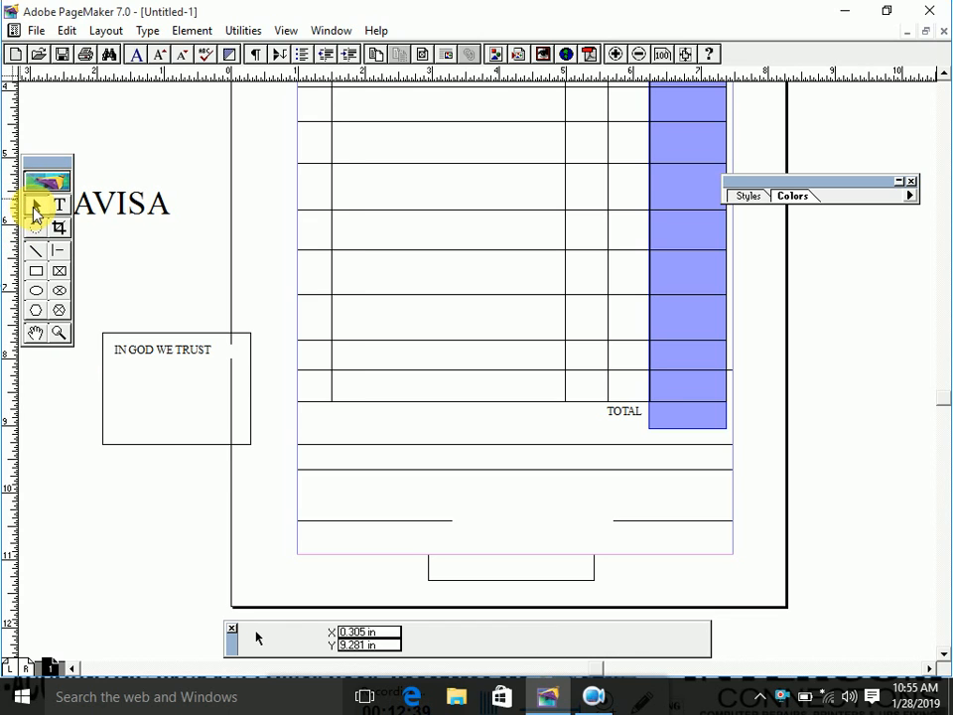
{"action": "left_click", "coordinate": [206, 424]}
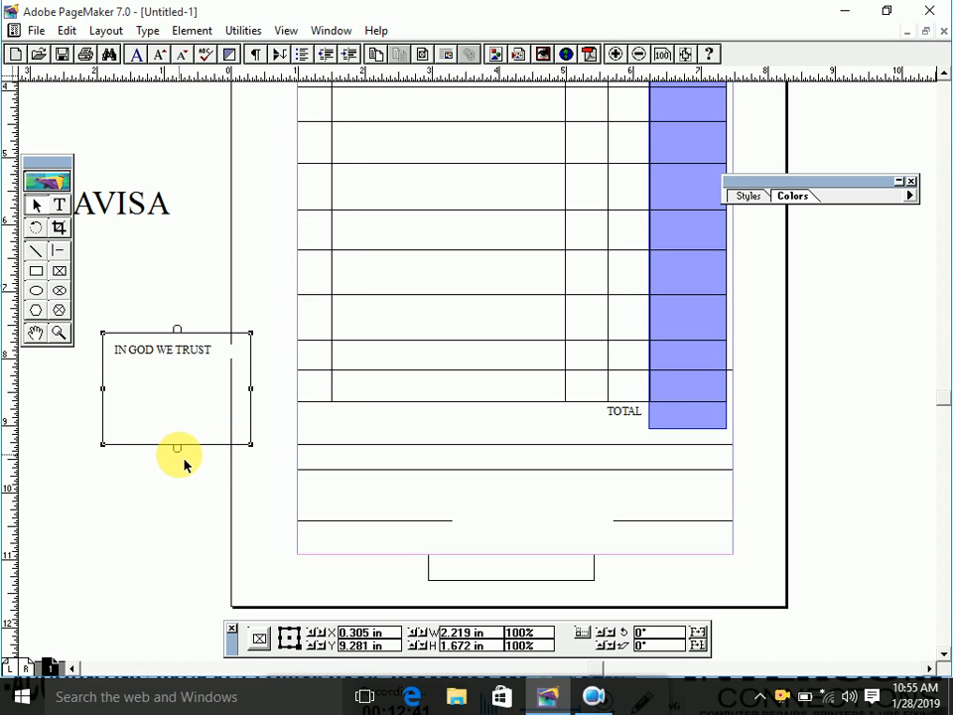
{"action": "left_click_drag", "start_coordinate": [177, 447], "coordinate": [183, 388]}
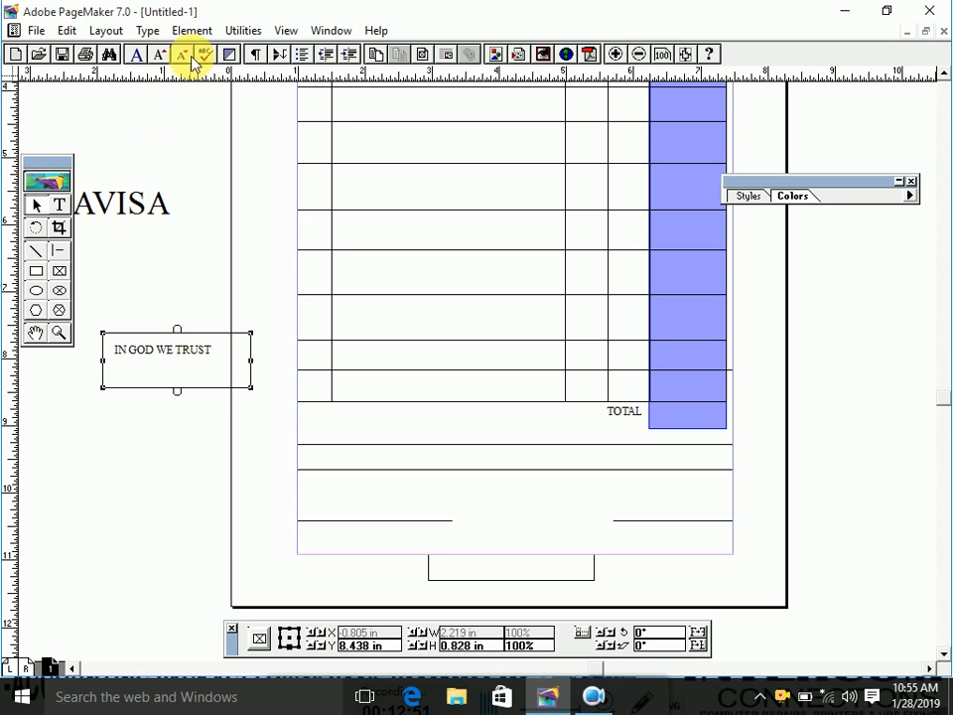
{"action": "left_click", "coordinate": [154, 29]}
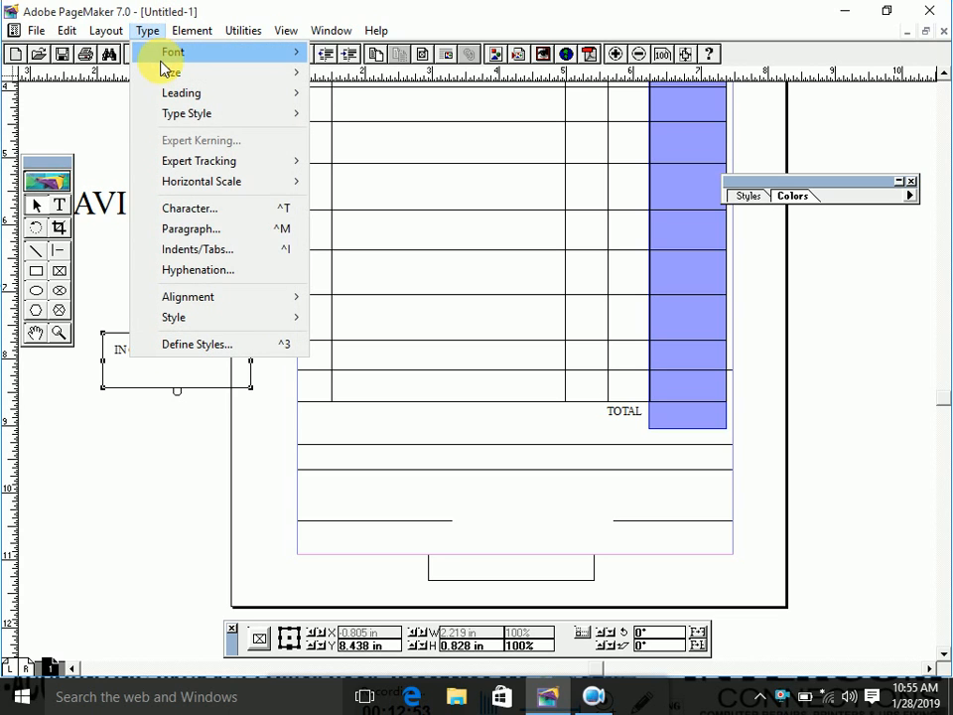
{"action": "mouse_move", "coordinate": [191, 113]}
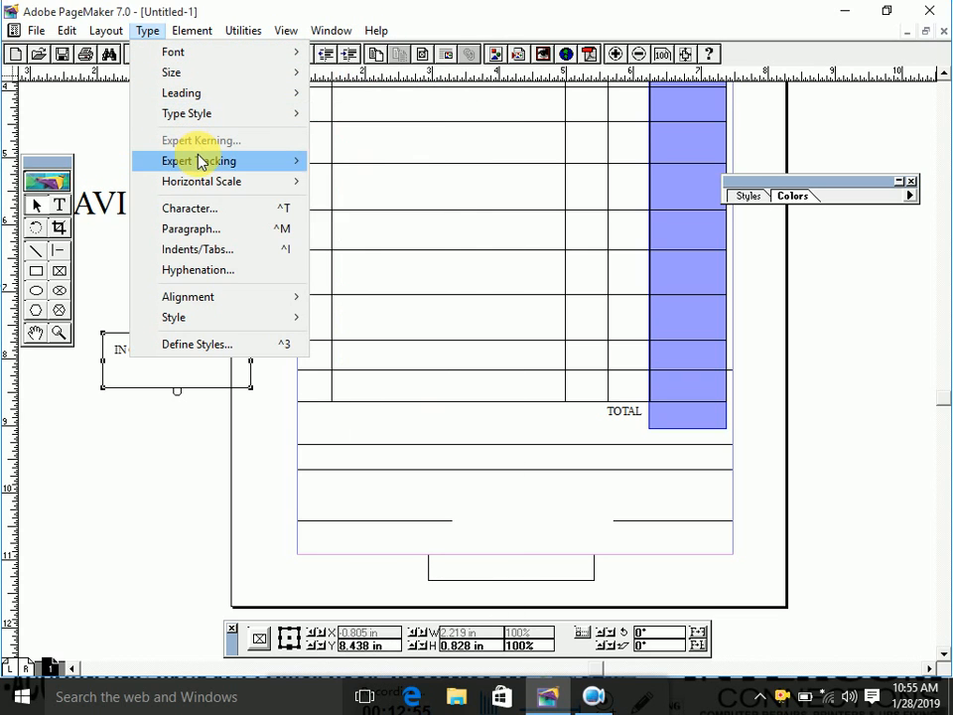
{"action": "mouse_move", "coordinate": [201, 309]}
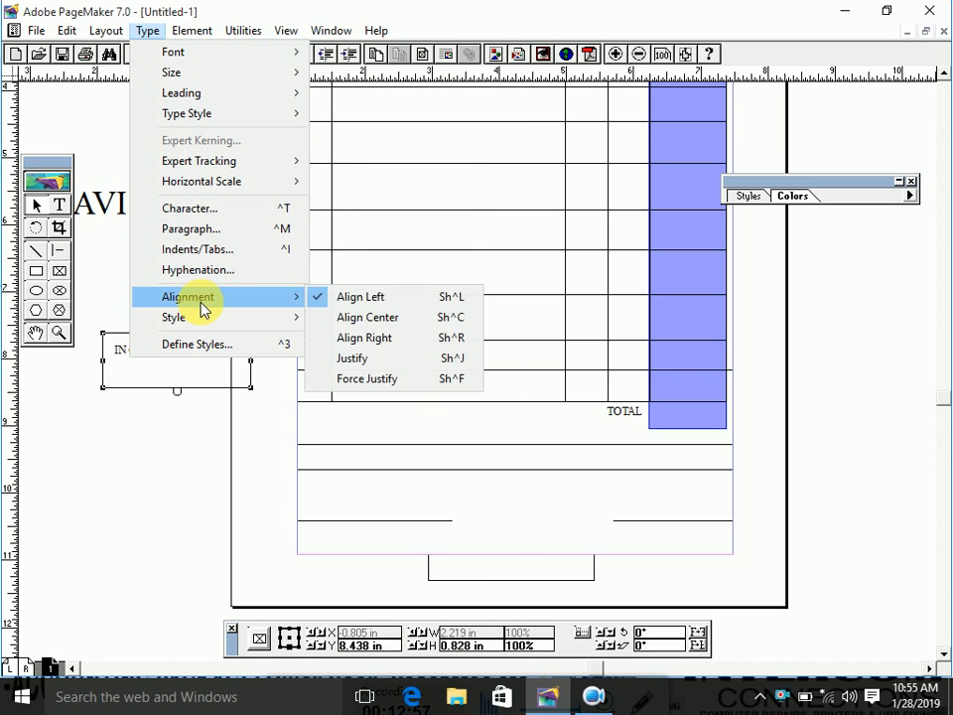
{"action": "left_click", "coordinate": [352, 317]}
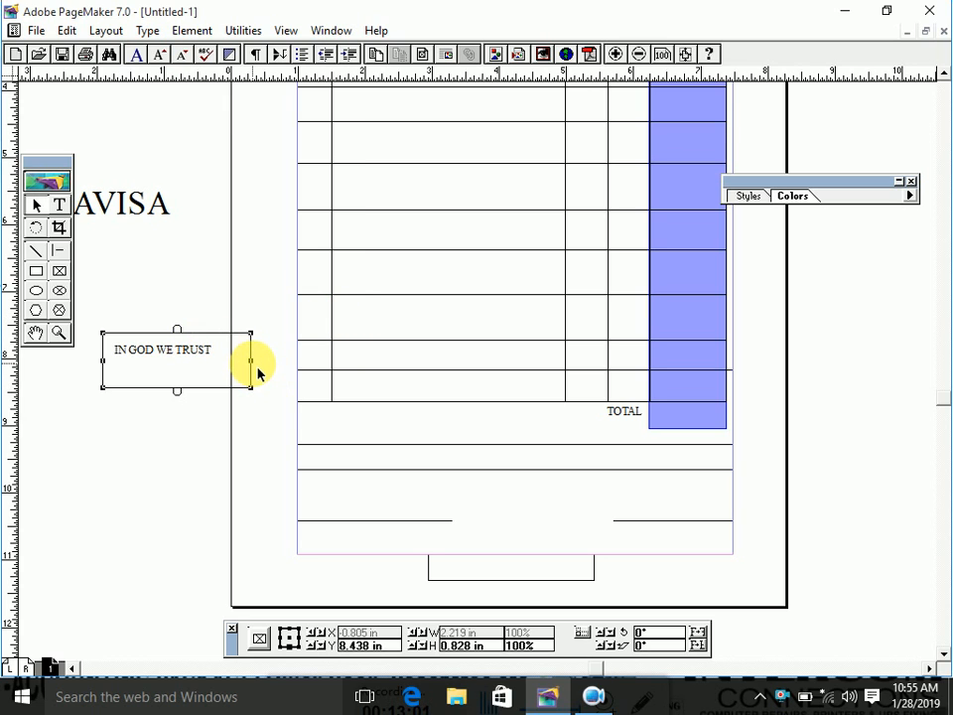
{"action": "left_click_drag", "start_coordinate": [252, 366], "coordinate": [222, 368]}
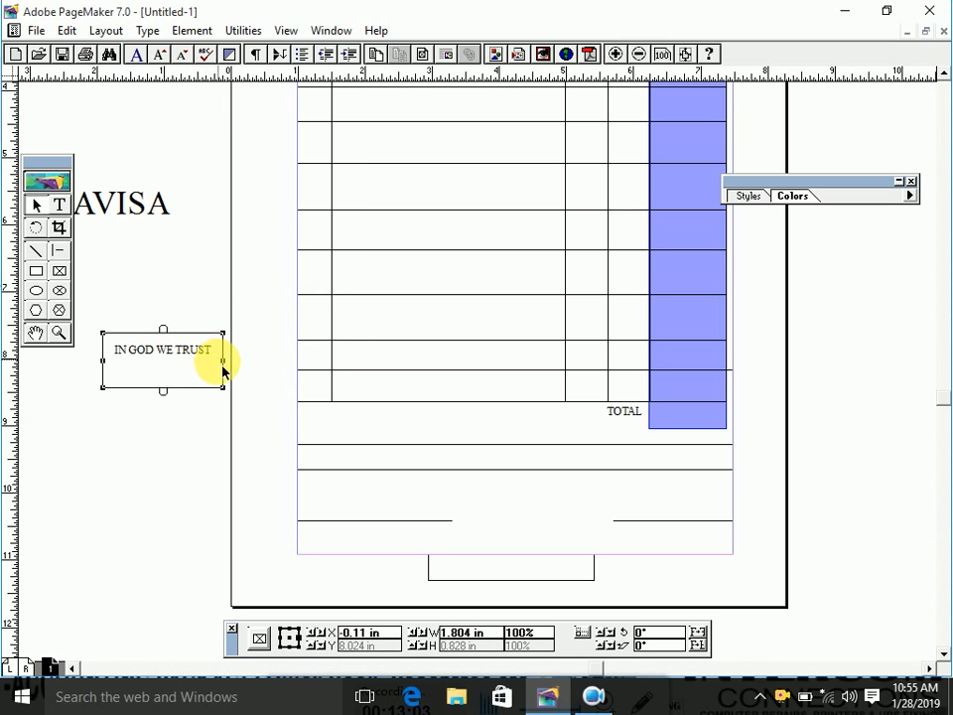
{"action": "left_click_drag", "start_coordinate": [165, 394], "coordinate": [170, 379]}
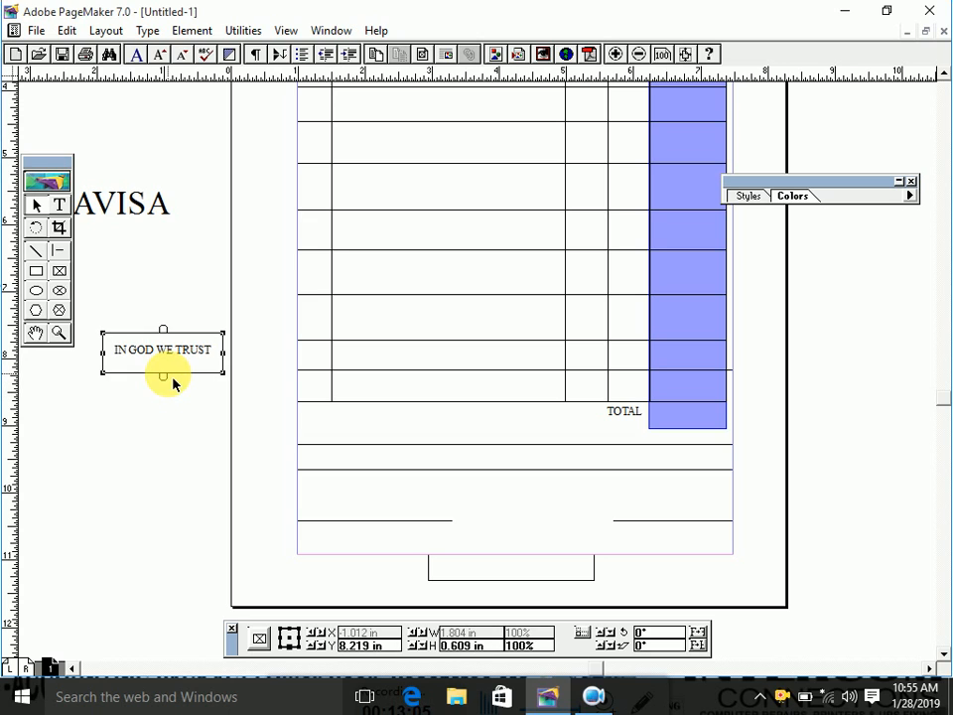
Step: Fill the IN GOD WE TRUST frame with Blue
{"action": "left_click", "coordinate": [36, 206]}
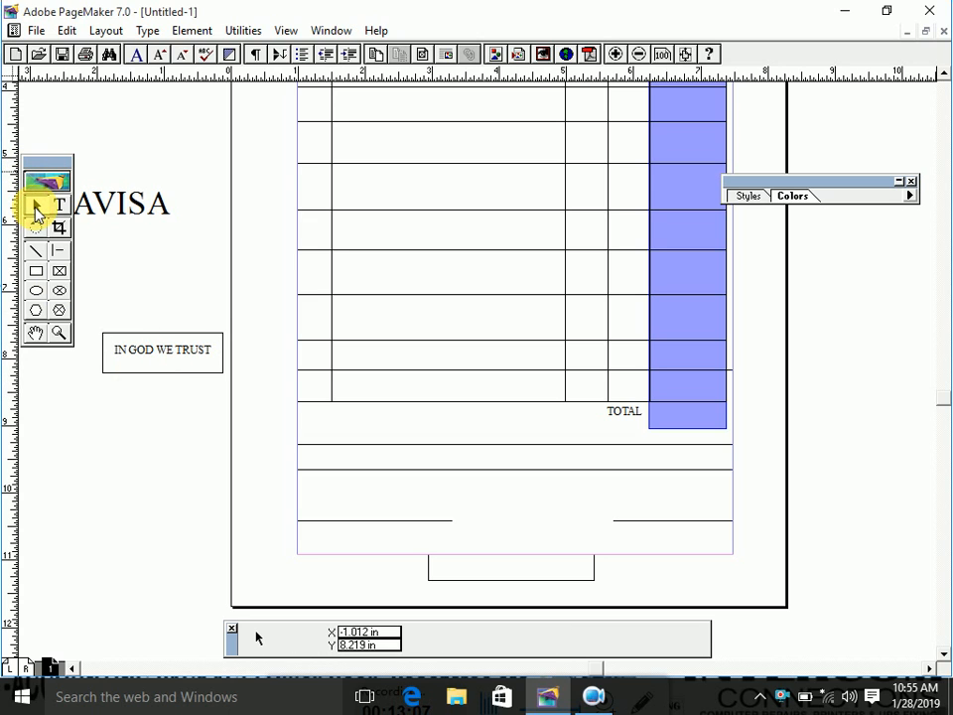
{"action": "left_click", "coordinate": [220, 367]}
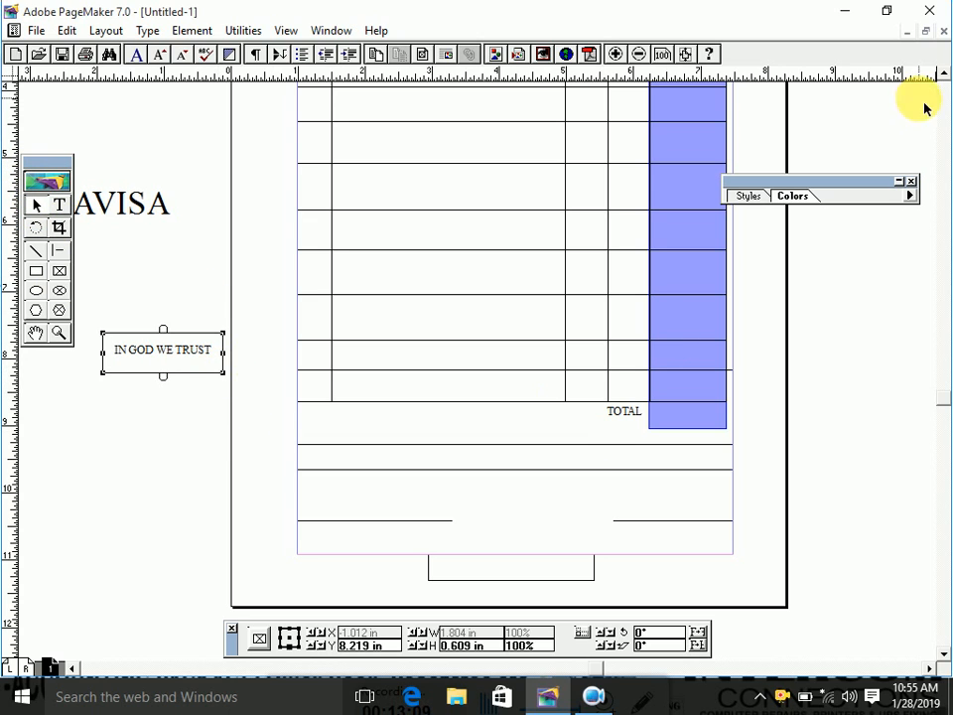
{"action": "left_click", "coordinate": [899, 182]}
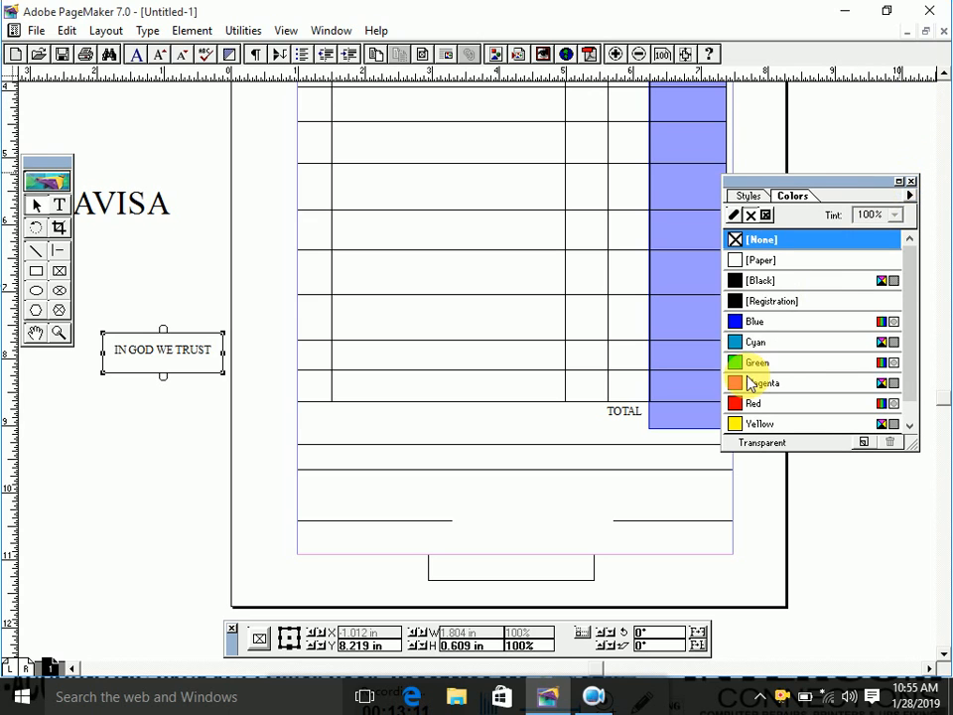
{"action": "left_click", "coordinate": [750, 321]}
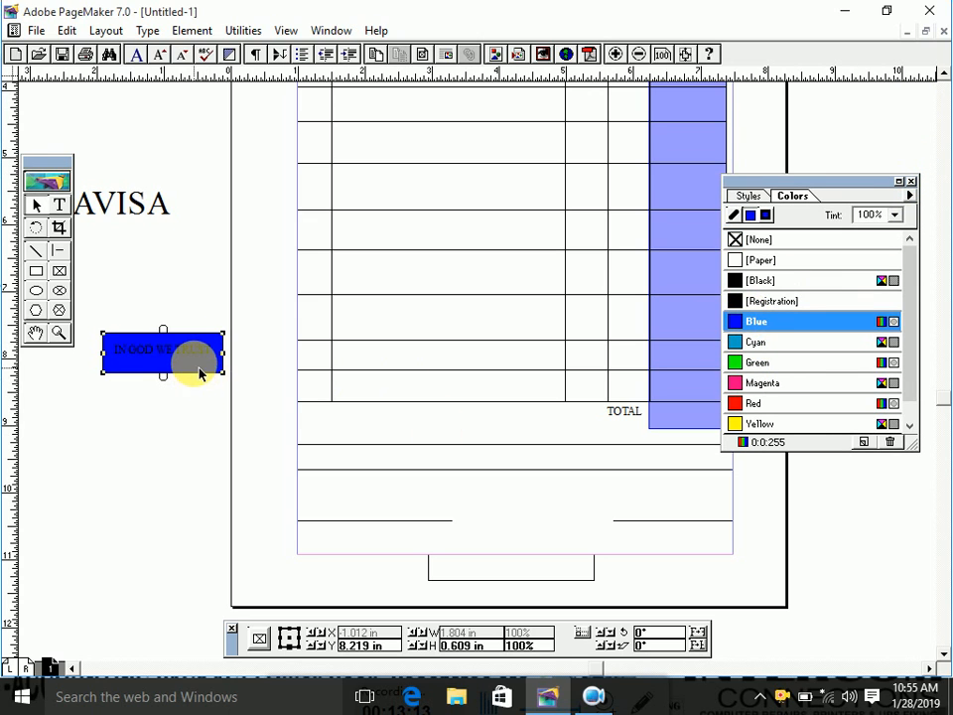
Step: Color the IN GOD WE TRUST text [Paper], make it bold, and widen its frame to about 1.97 in
{"action": "left_click", "coordinate": [60, 204]}
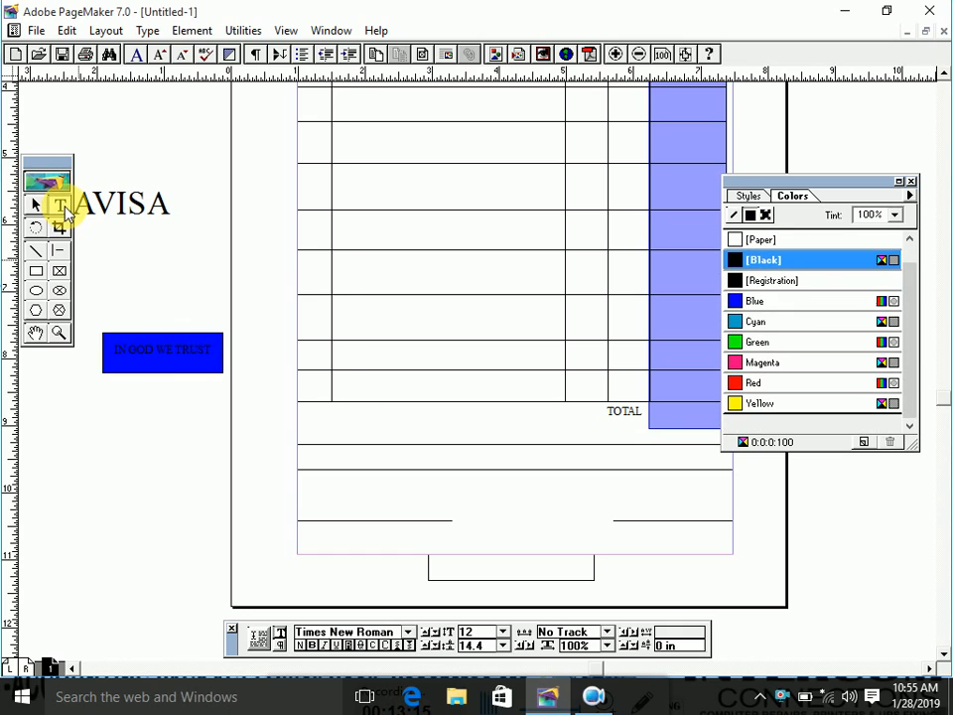
{"action": "left_click_drag", "start_coordinate": [203, 353], "coordinate": [132, 340]}
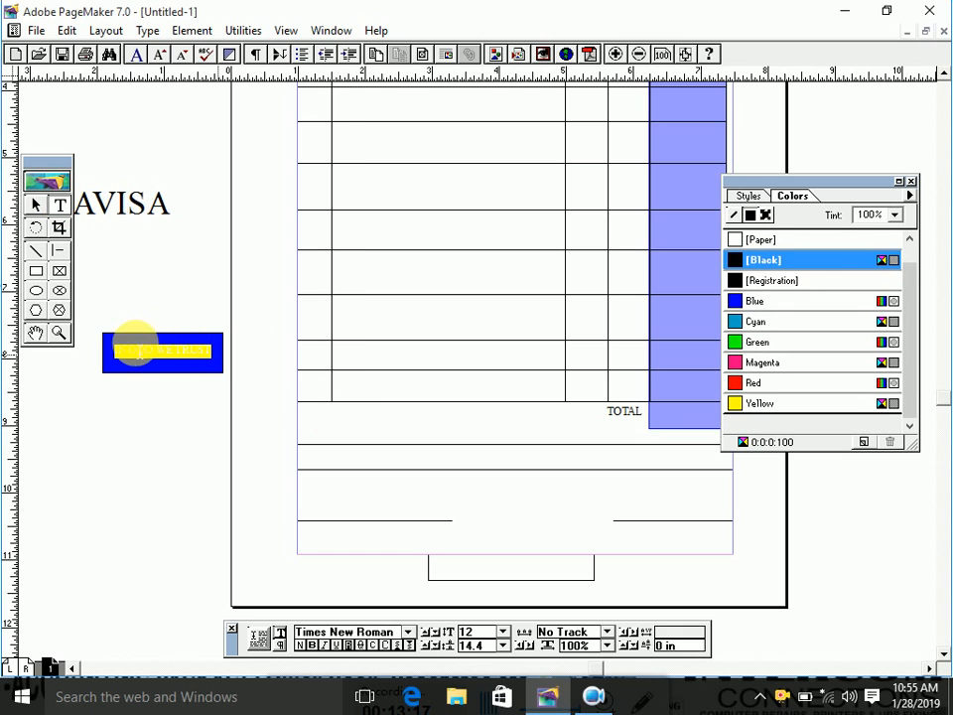
{"action": "left_click", "coordinate": [734, 240]}
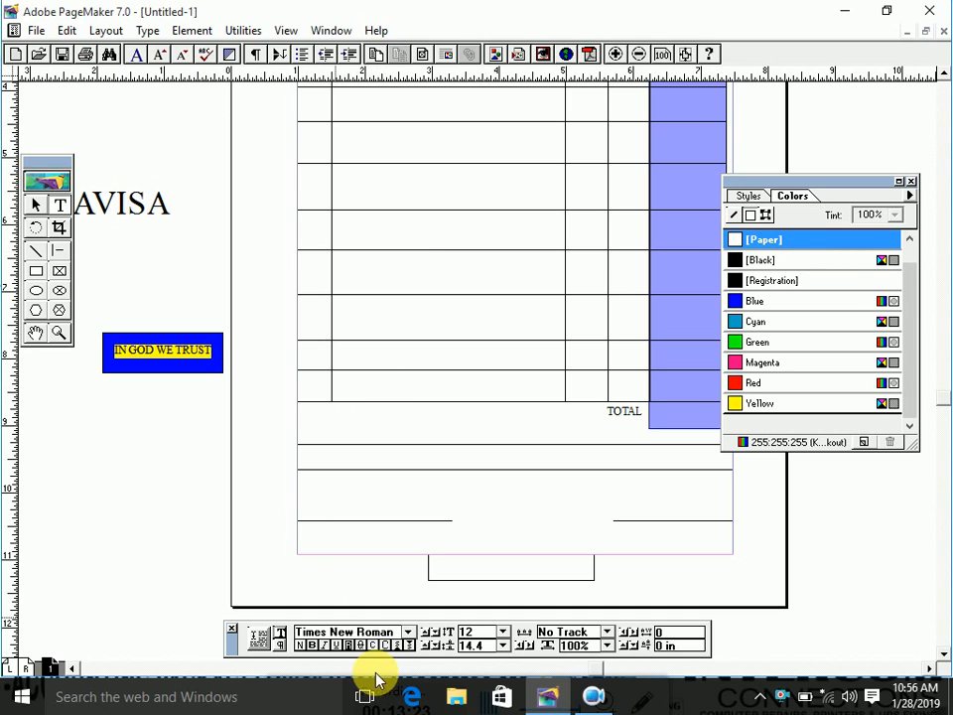
{"action": "left_click", "coordinate": [313, 644]}
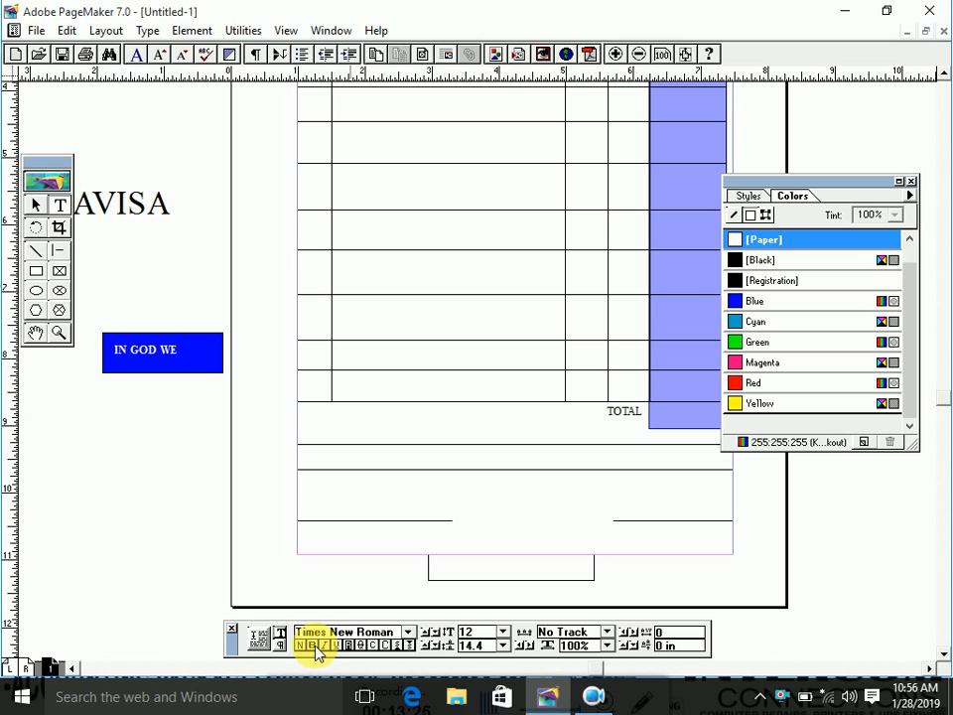
{"action": "left_click", "coordinate": [37, 208]}
{"action": "left_click", "coordinate": [212, 360]}
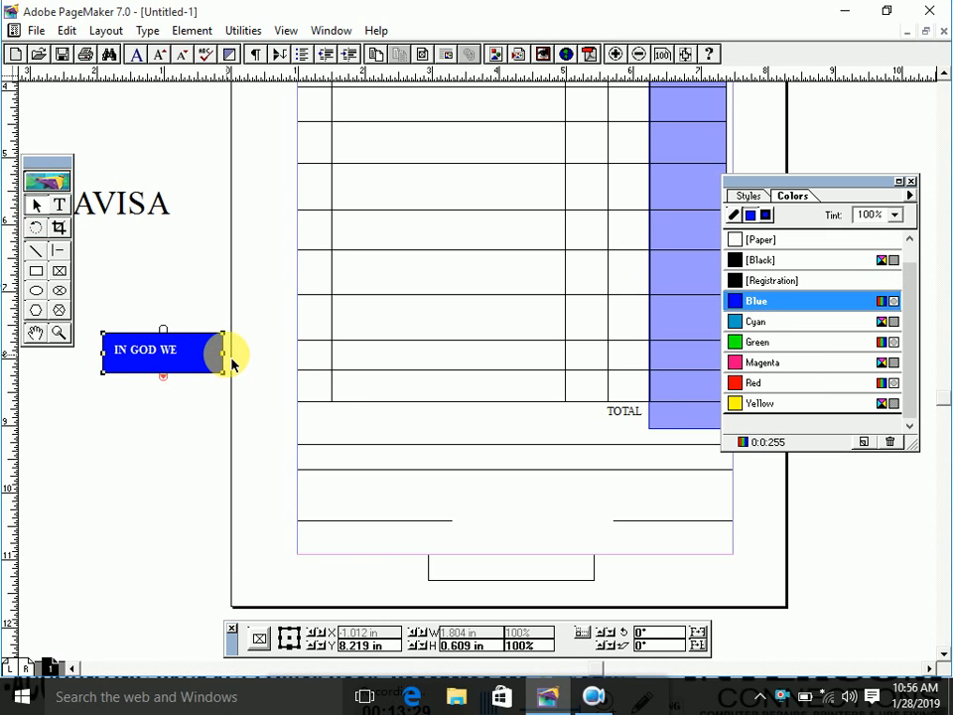
{"action": "left_click_drag", "start_coordinate": [233, 363], "coordinate": [242, 367]}
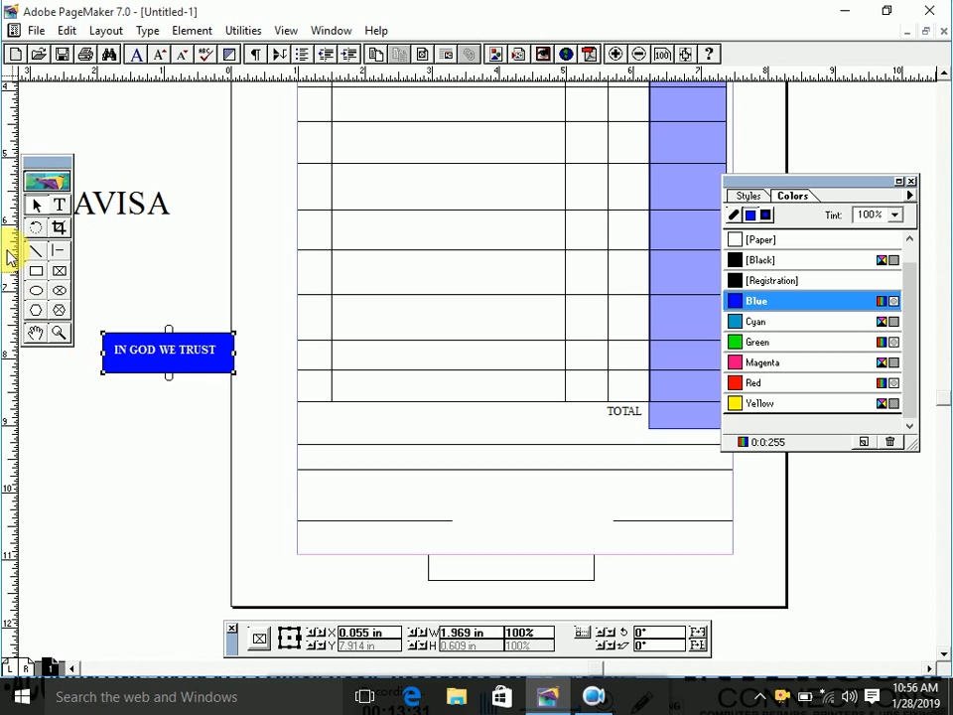
Step: Move the blue IN GOD WE TRUST frame over the middle of the footer frame and fill the footer frame with Yellow
{"action": "left_click", "coordinate": [38, 208]}
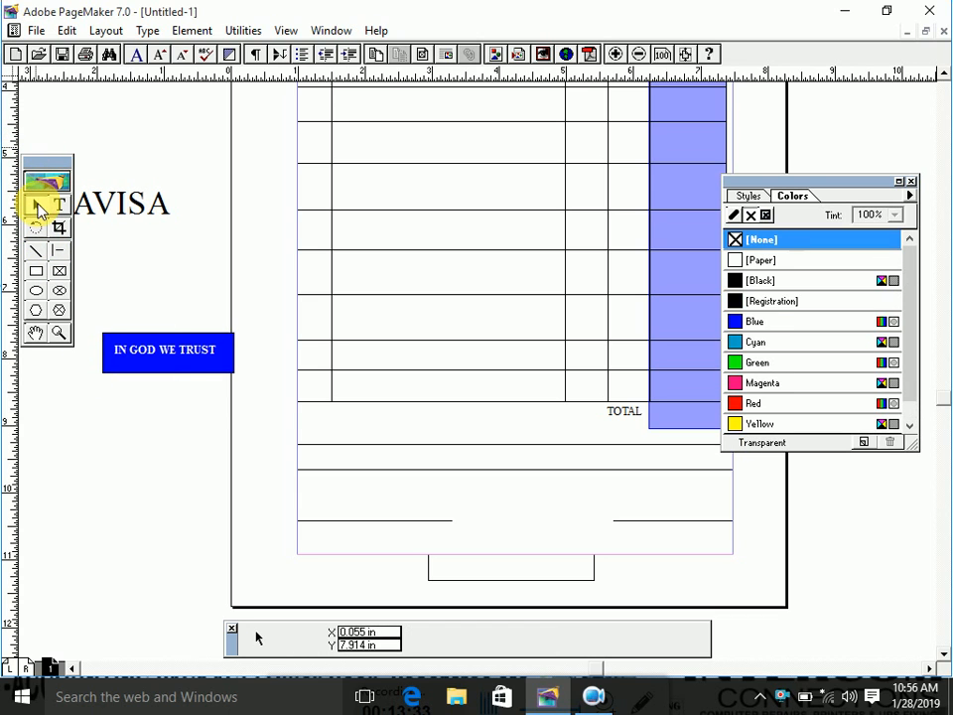
{"action": "left_click", "coordinate": [202, 373]}
{"action": "left_click_drag", "start_coordinate": [201, 374], "coordinate": [546, 598]}
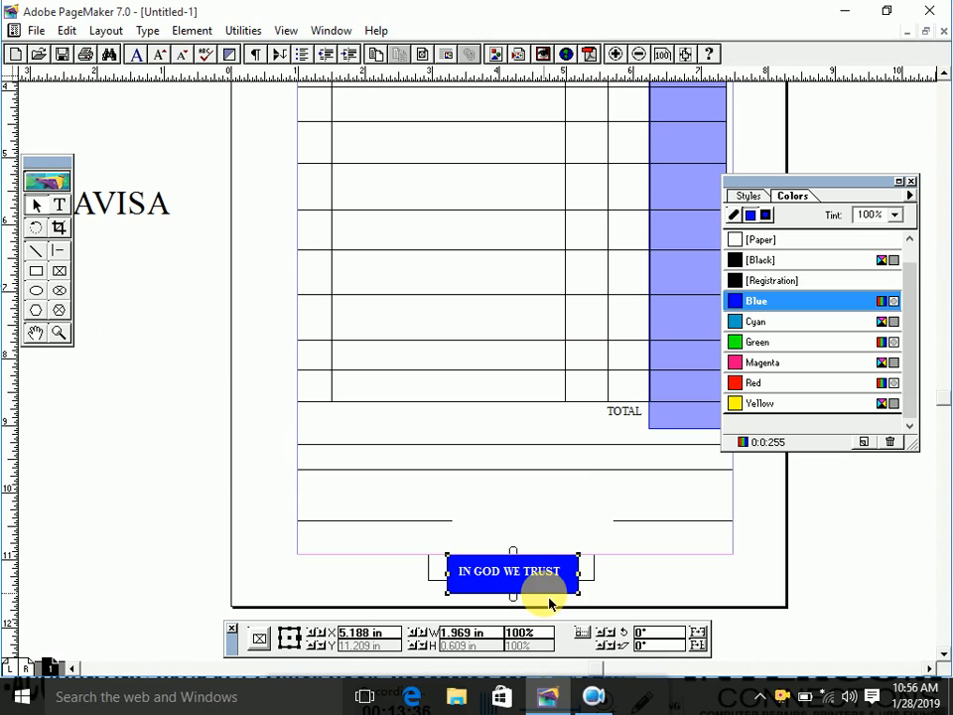
{"action": "left_click", "coordinate": [598, 576]}
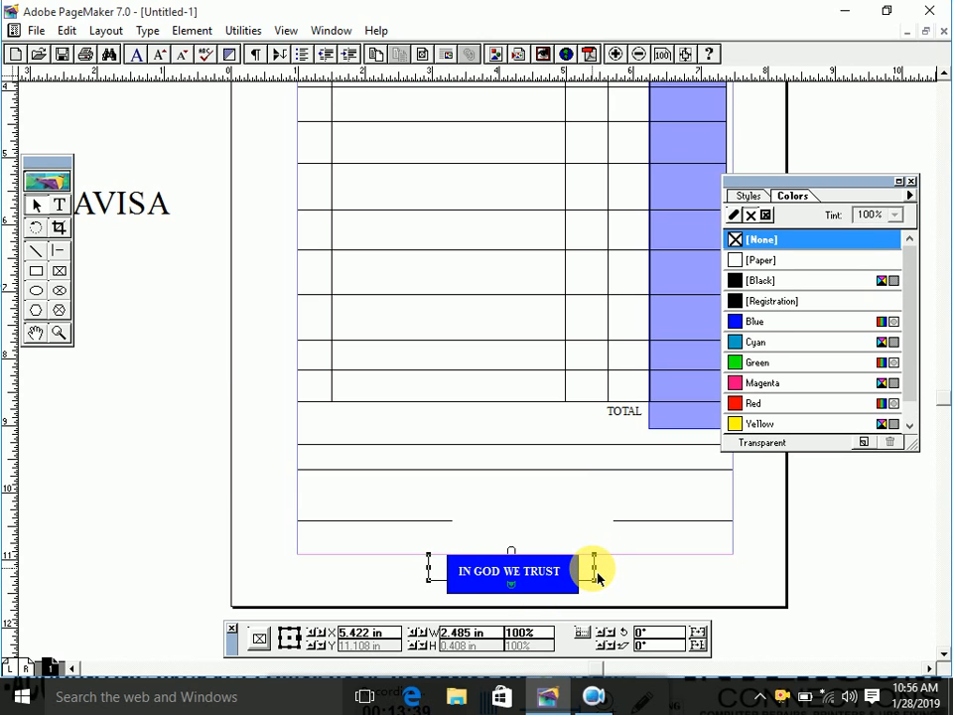
{"action": "left_click", "coordinate": [739, 425]}
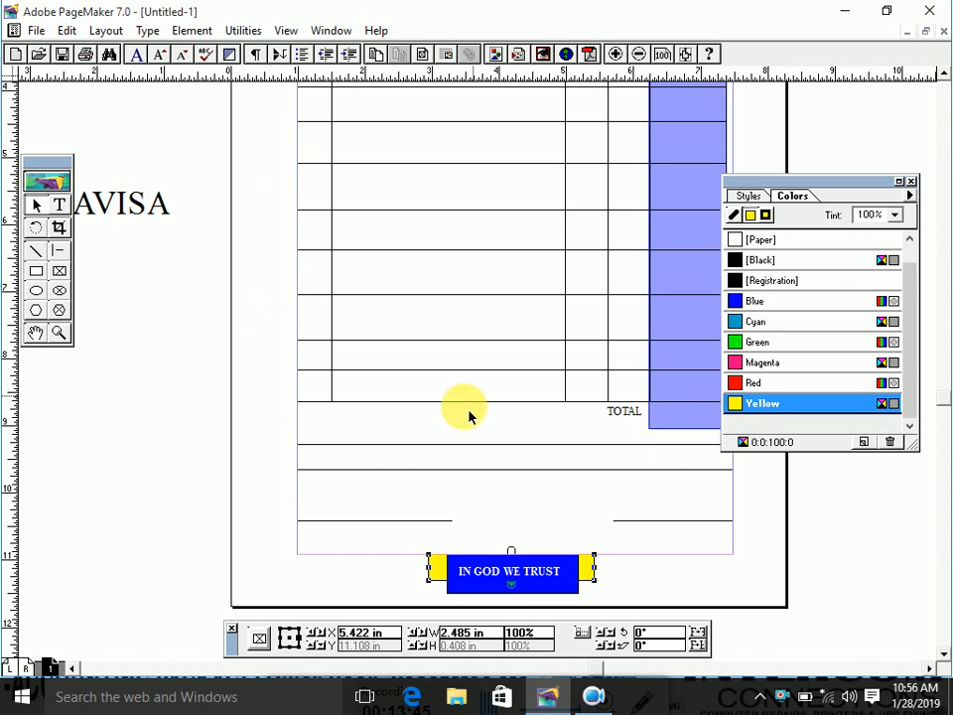
Step: Add the label CUSTOMER'S SIGN beneath the signature line on the invoice's left side
{"action": "left_click", "coordinate": [59, 209]}
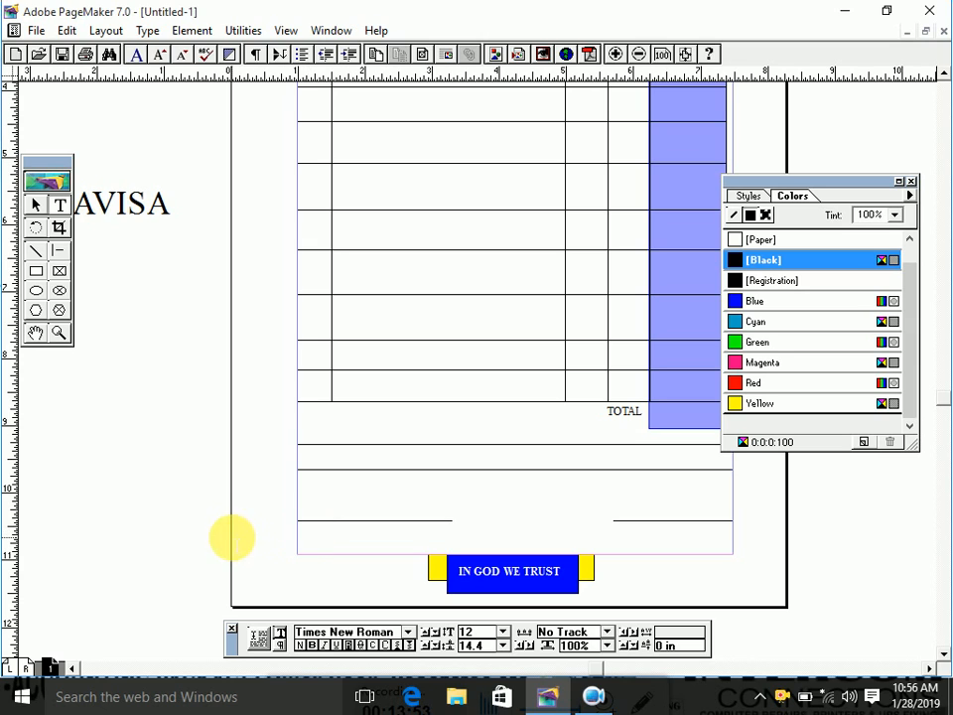
{"action": "left_click", "coordinate": [232, 537]}
{"action": "left_click_drag", "start_coordinate": [303, 526], "coordinate": [444, 554]}
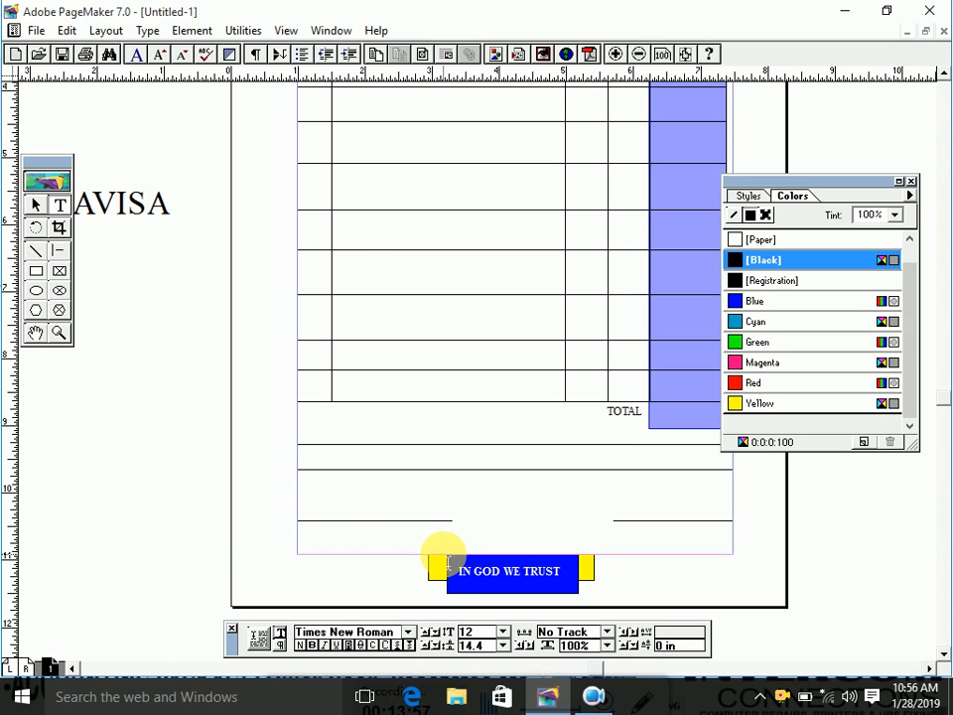
{"action": "type", "text": "CUSTOMER'S"}
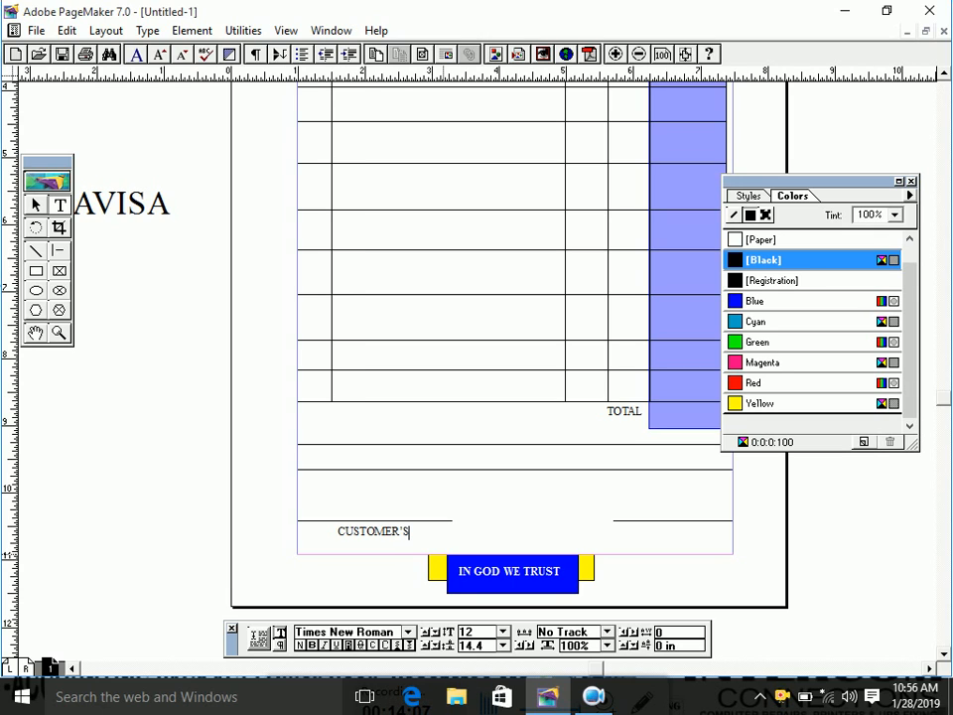
{"action": "type", "text": "GN"}
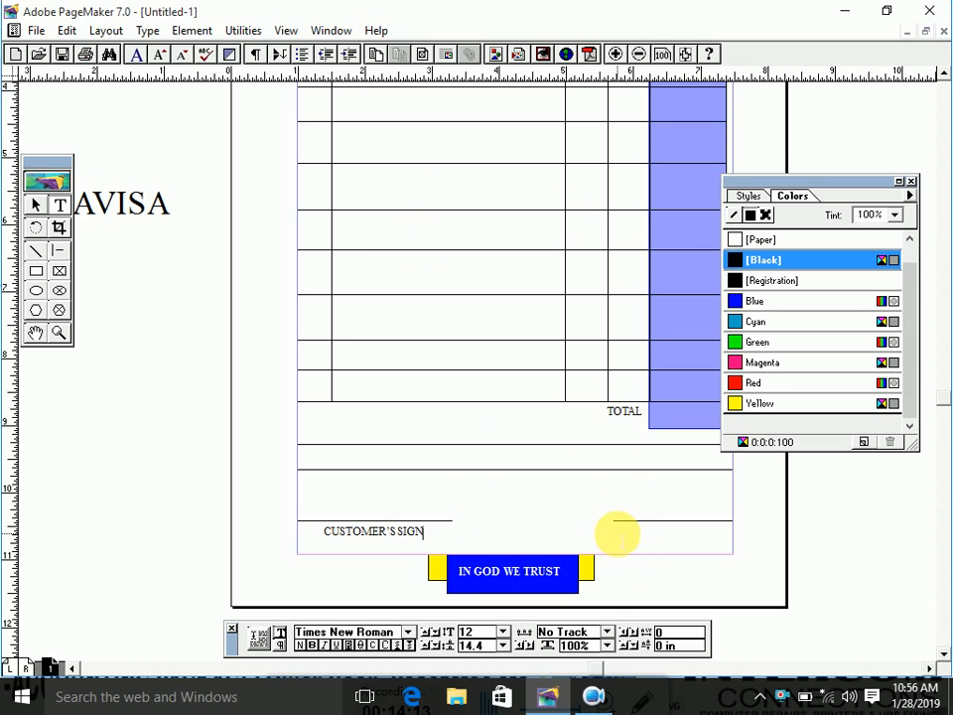
Step: Add the label SELLER'S SIGNBB beneath the signature line on the invoice's right side
{"action": "mouse_move", "coordinate": [614, 532]}
{"action": "left_mouse_down"}
{"action": "mouse_move", "coordinate": [659, 529]}
{"action": "mouse_move", "coordinate": [711, 553]}
{"action": "mouse_move", "coordinate": [745, 553]}
{"action": "mouse_move", "coordinate": [733, 556]}
{"action": "left_mouse_up"}
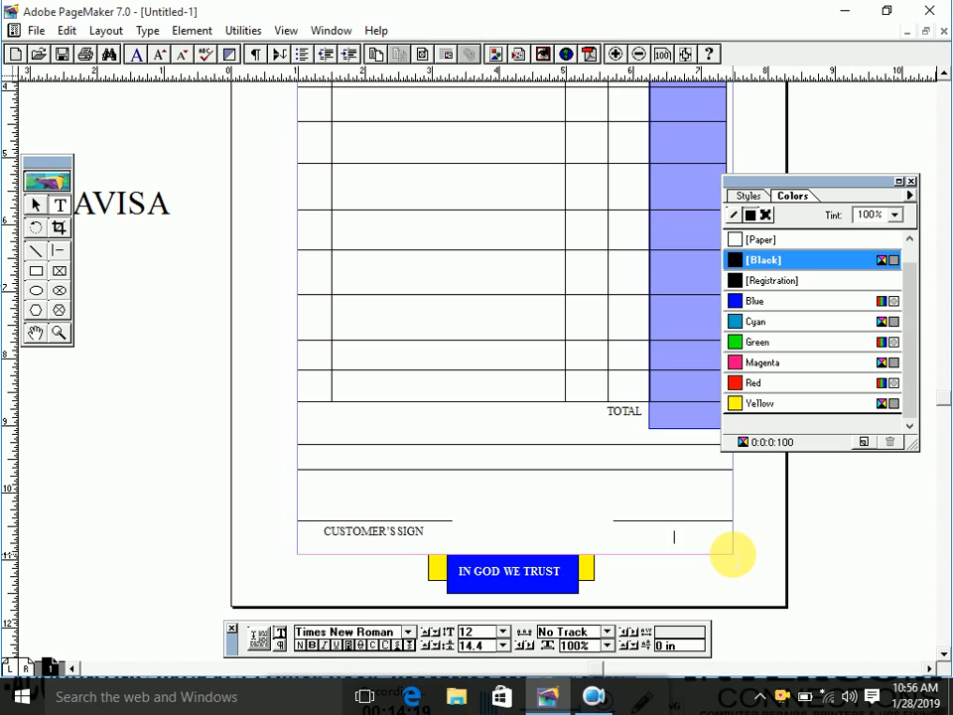
{"action": "type", "text": "S"}
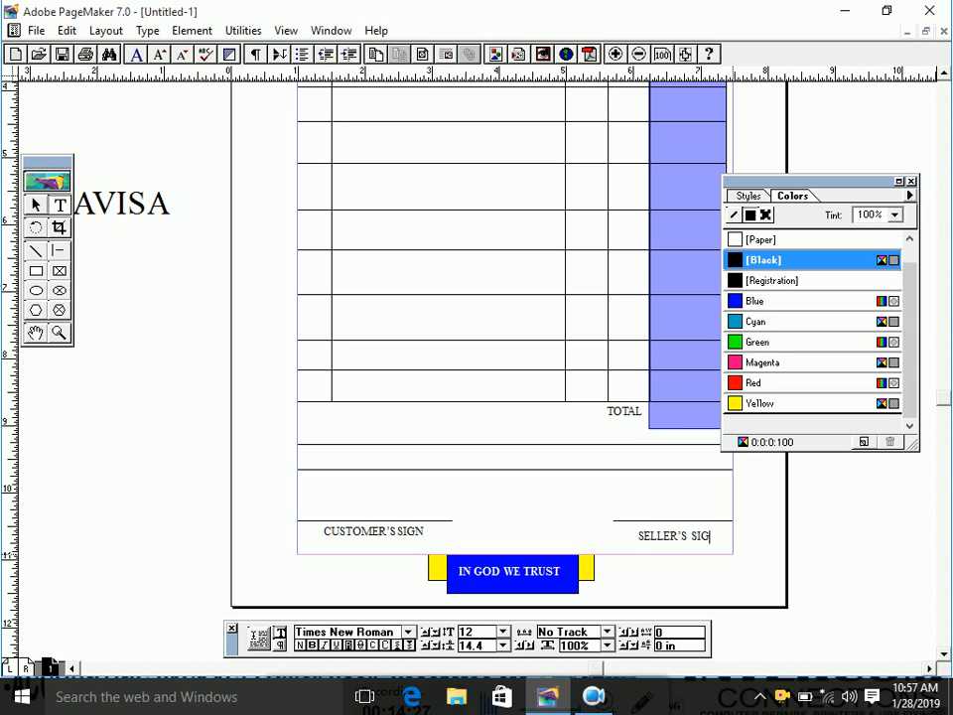
{"action": "type", "text": "ELLER'S  SIGNBB"}
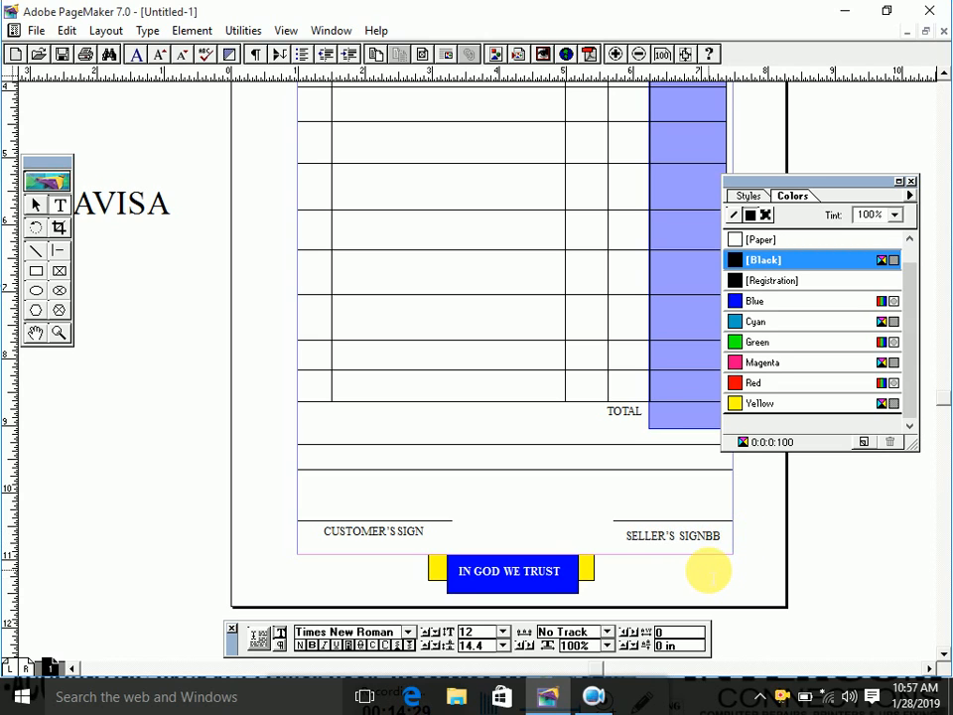
Step: Add the text AMOUNT IN WORDS below the table, just above the first full-width rule
{"action": "left_click", "coordinate": [308, 430]}
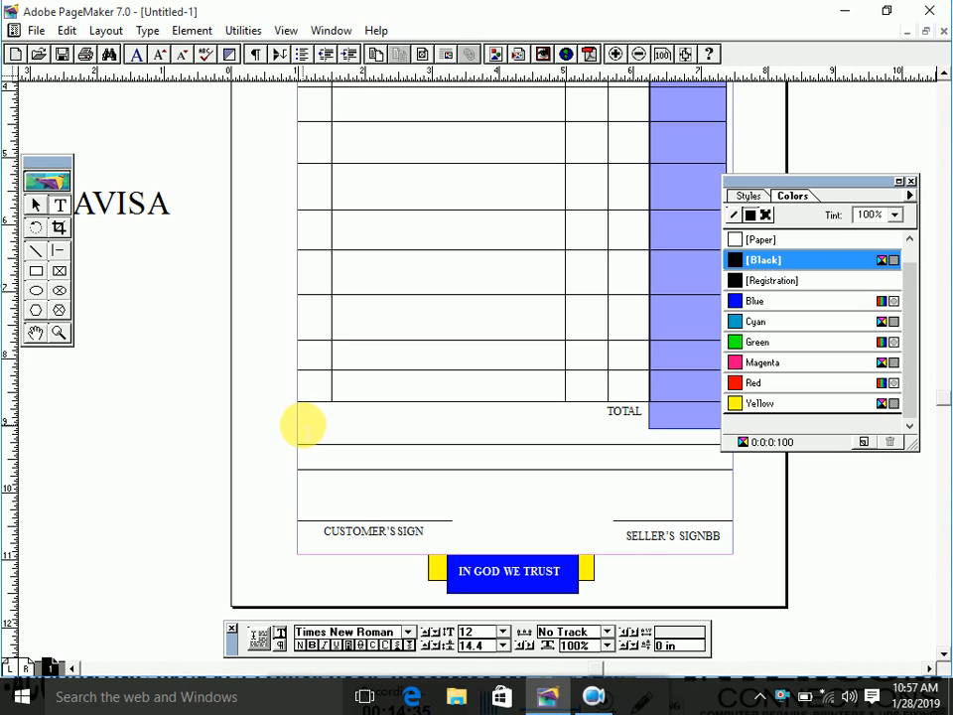
{"action": "left_click_drag", "start_coordinate": [303, 425], "coordinate": [420, 443]}
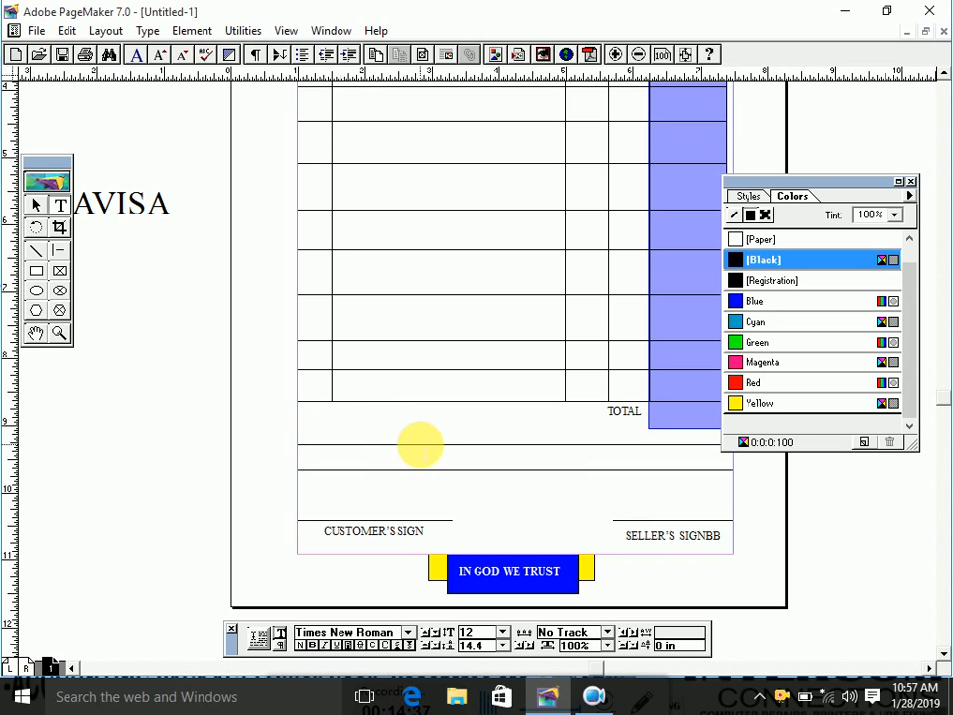
{"action": "type", "text": "AMOU"}
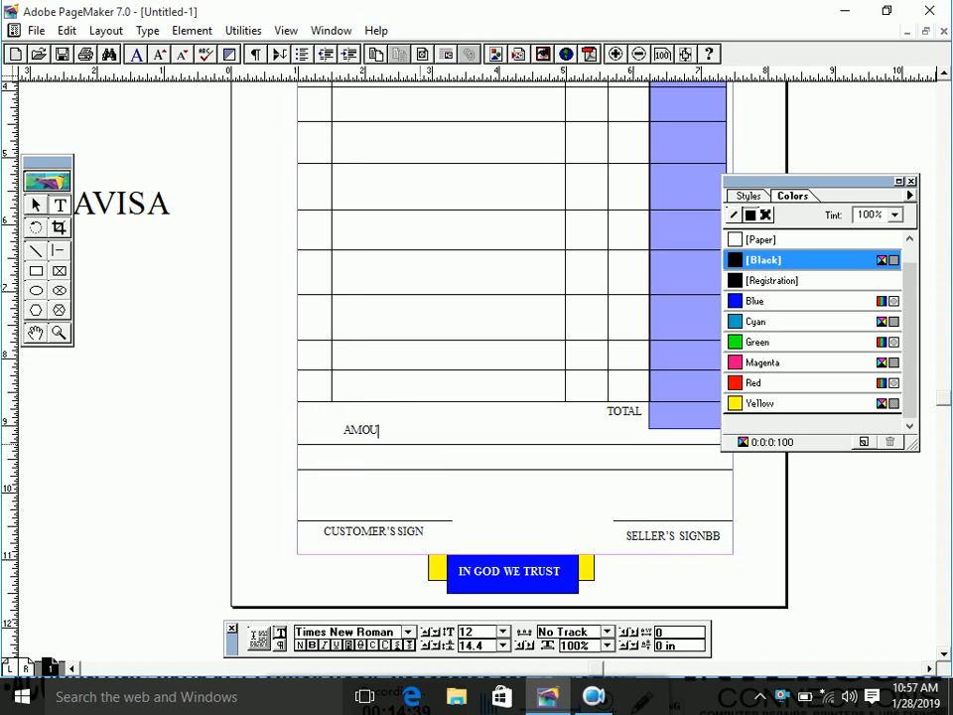
{"action": "type", "text": "NT IN W"}
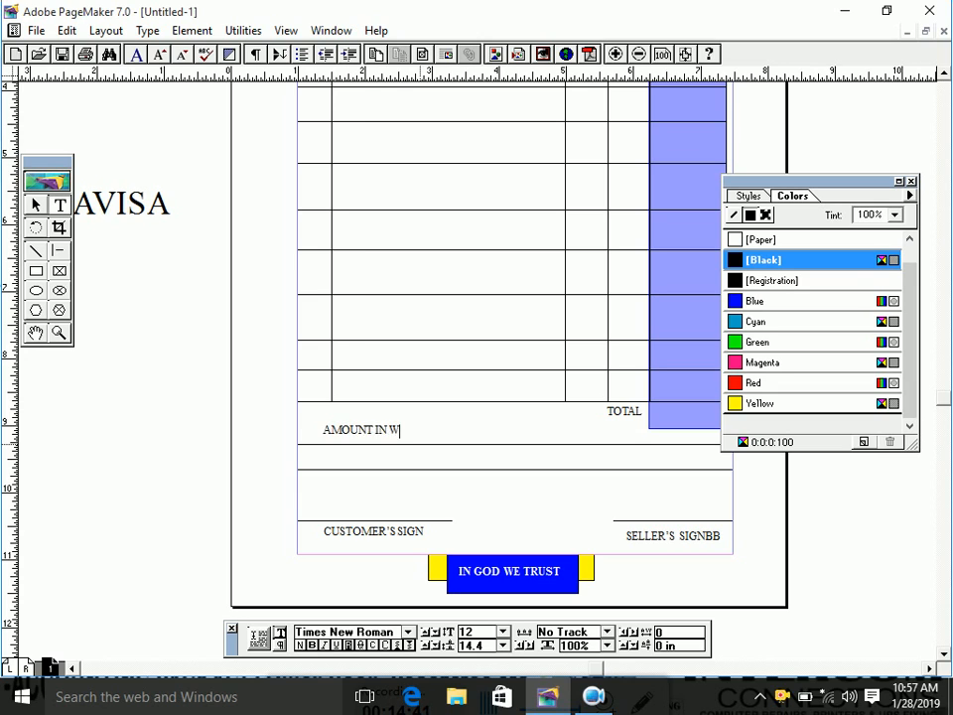
{"action": "type", "text": "ORDS"}
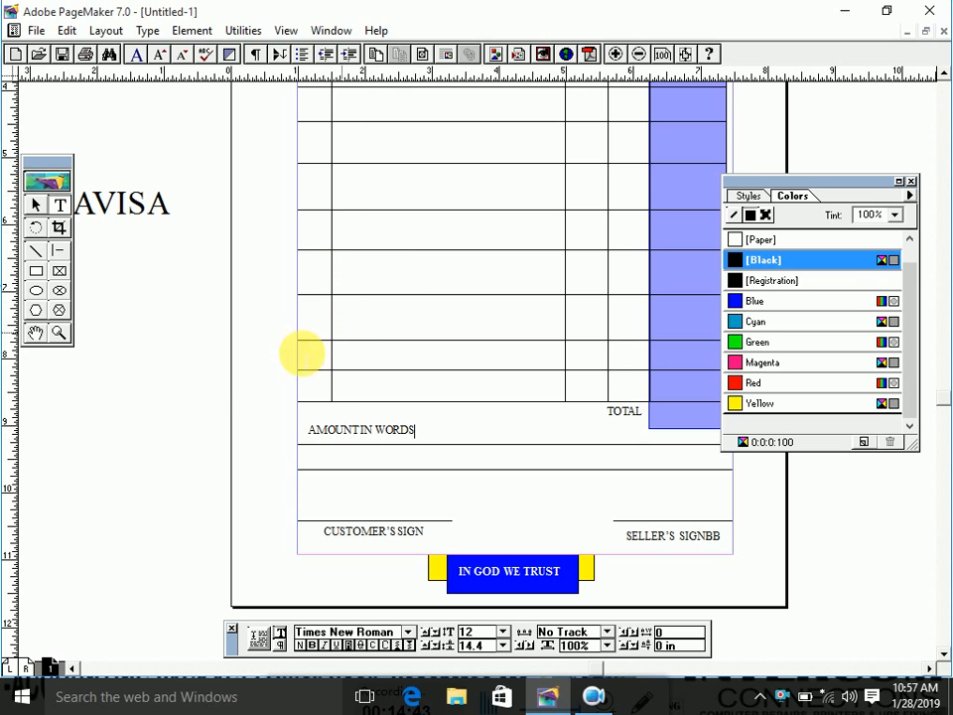
Step: Left-align the AMOUNT IN WORDS text, then collapse the Colors palette and move it aside
{"action": "left_click", "coordinate": [154, 32]}
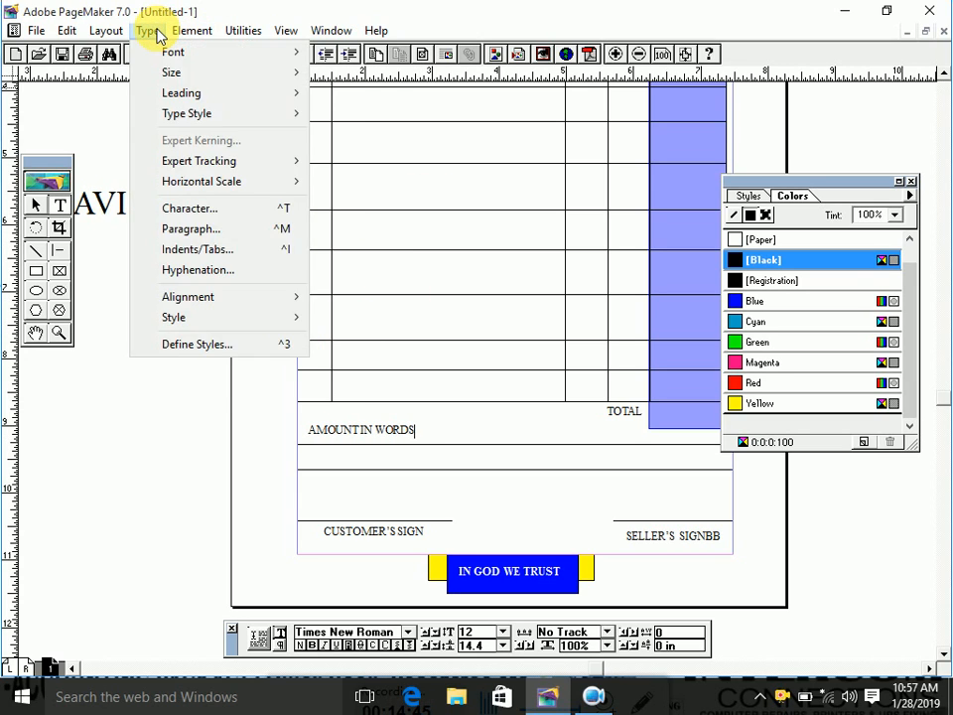
{"action": "mouse_move", "coordinate": [183, 30]}
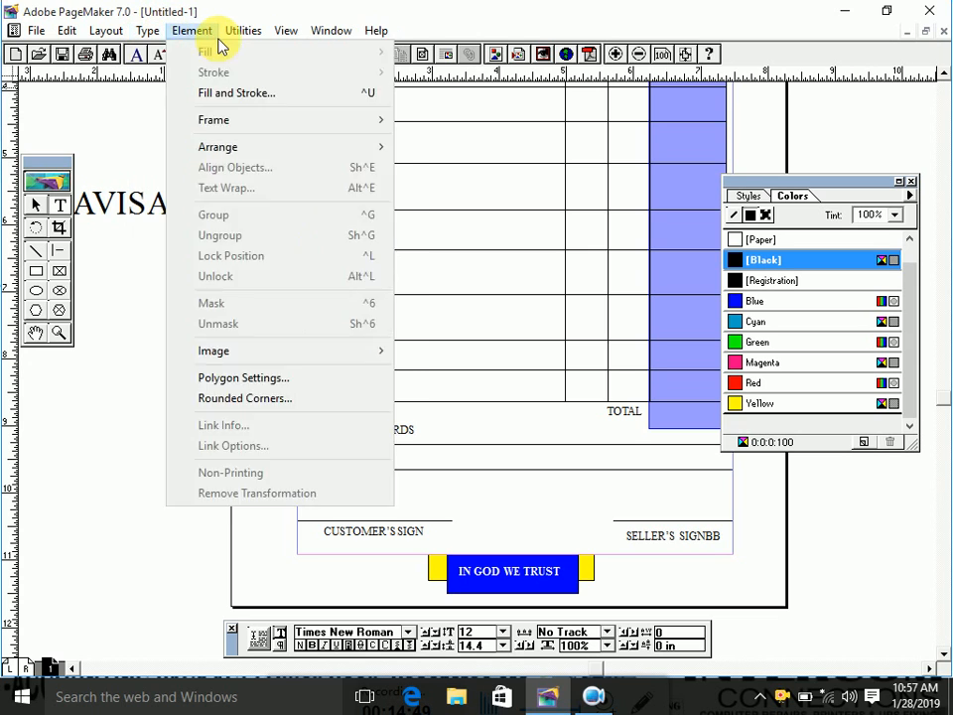
{"action": "mouse_move", "coordinate": [149, 30]}
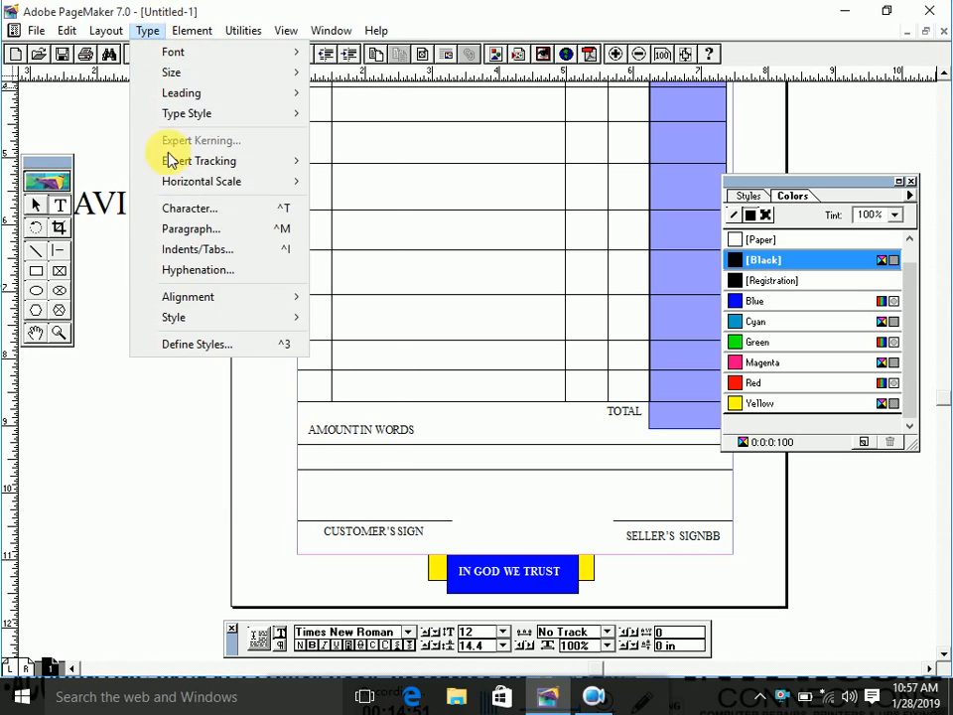
{"action": "mouse_move", "coordinate": [233, 296]}
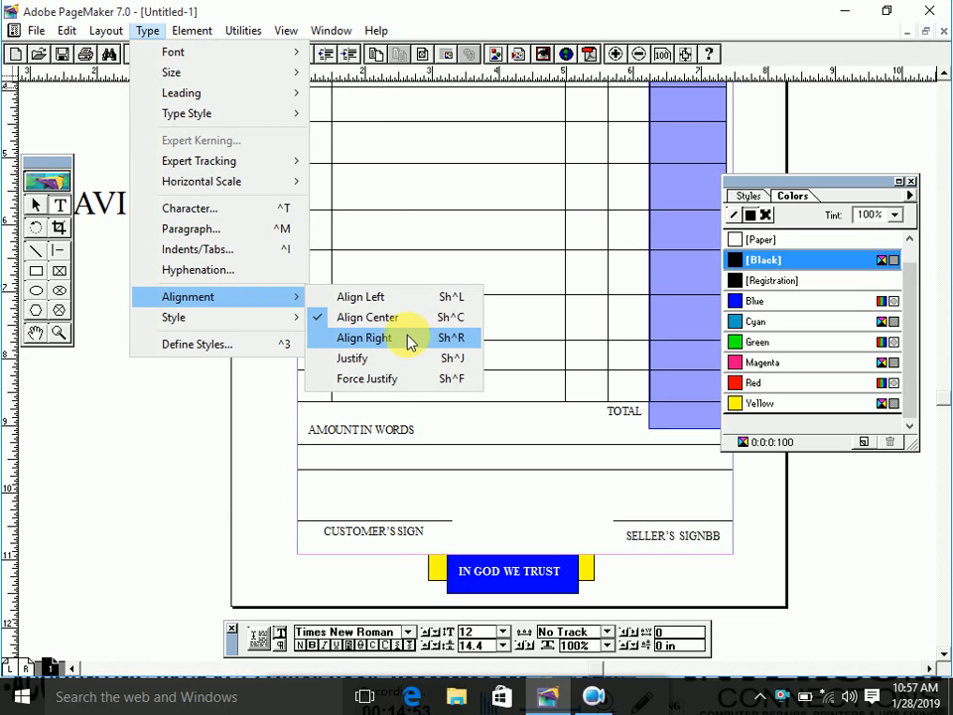
{"action": "left_click", "coordinate": [386, 296]}
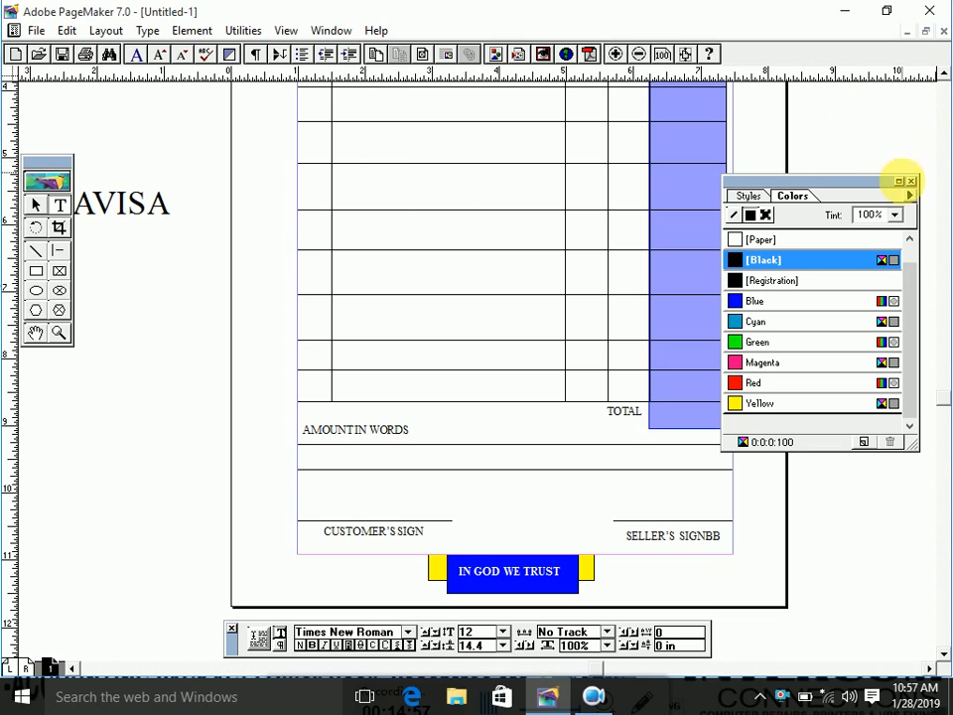
{"action": "left_click", "coordinate": [900, 182]}
{"action": "left_click_drag", "start_coordinate": [851, 187], "coordinate": [894, 188]}
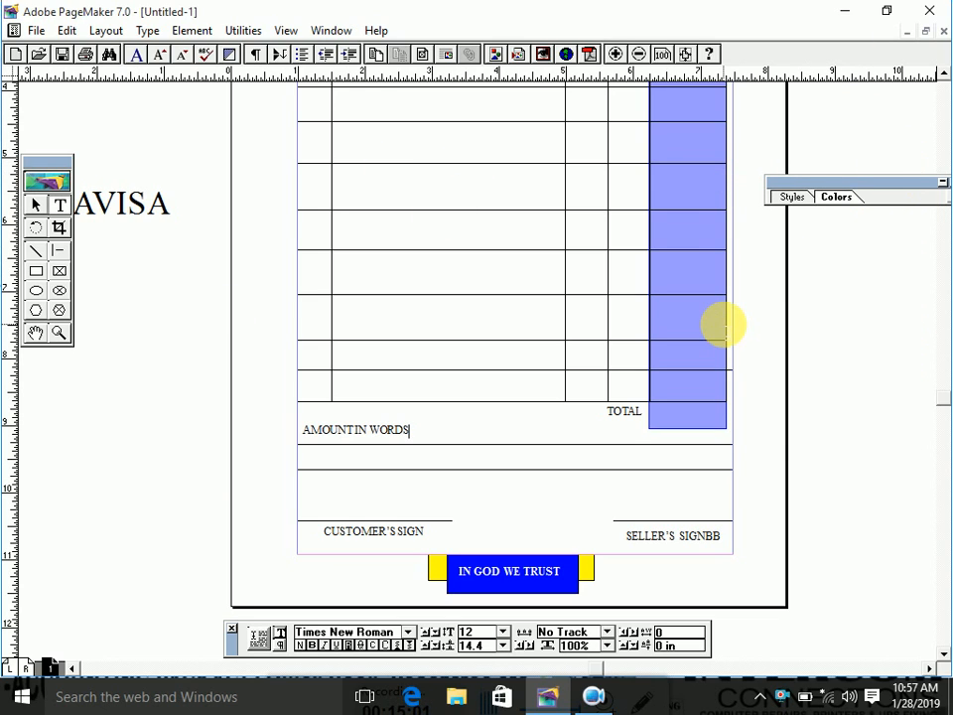
Step: Draw a rectangle about 1.64 by 0.56 in just above the table, beside the two short lines, and fill it with Blue
{"action": "left_click", "coordinate": [59, 332]}
{"action": "right_click", "coordinate": [343, 324]}
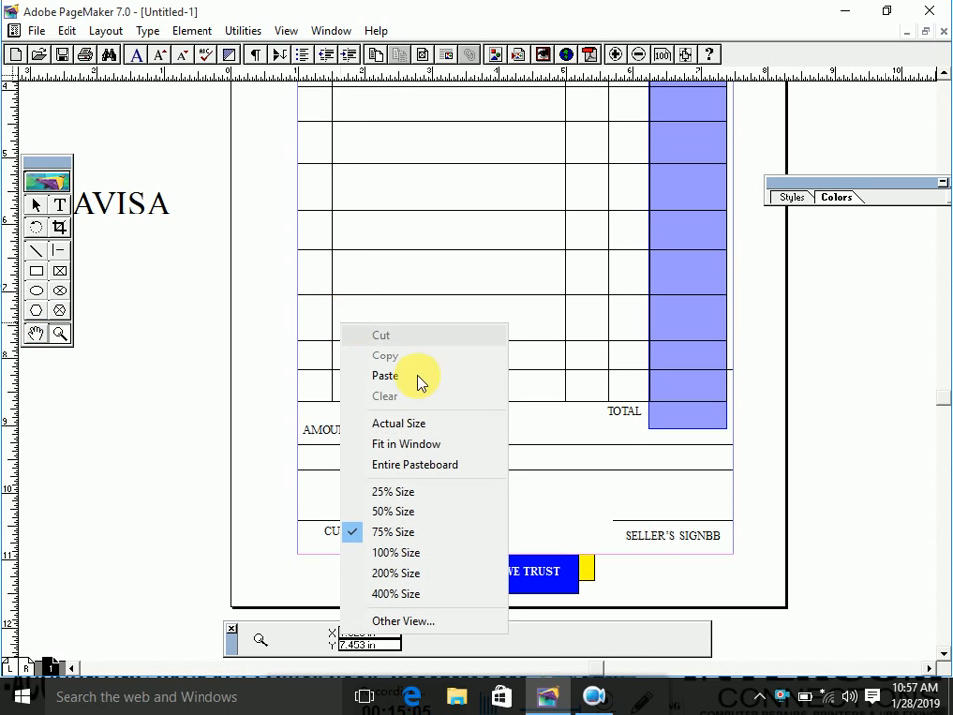
{"action": "left_click", "coordinate": [428, 510]}
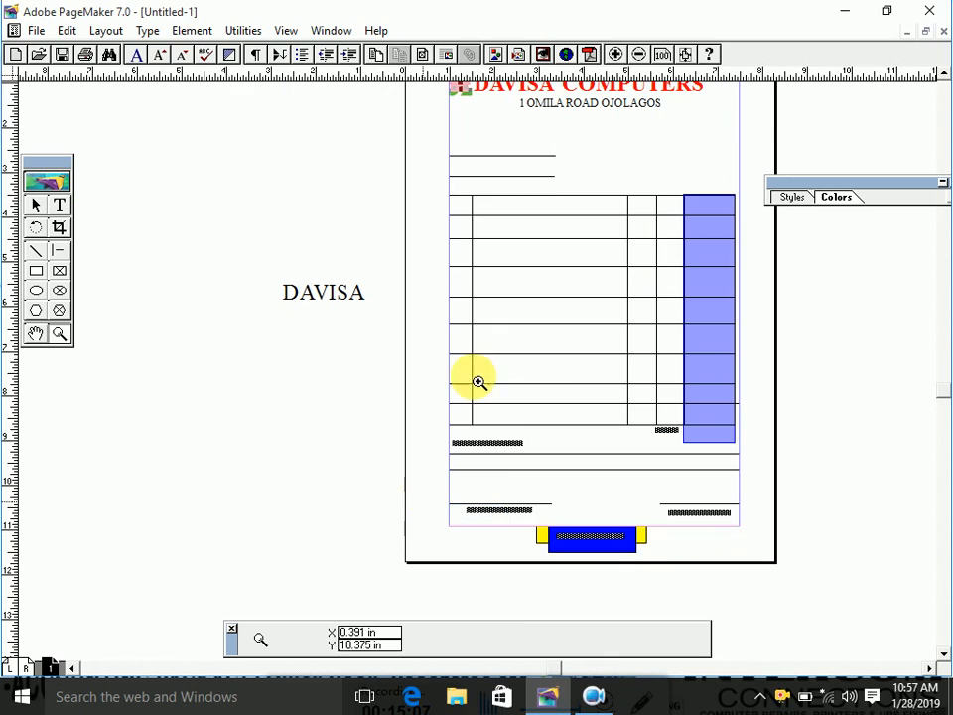
{"action": "left_click", "coordinate": [944, 74]}
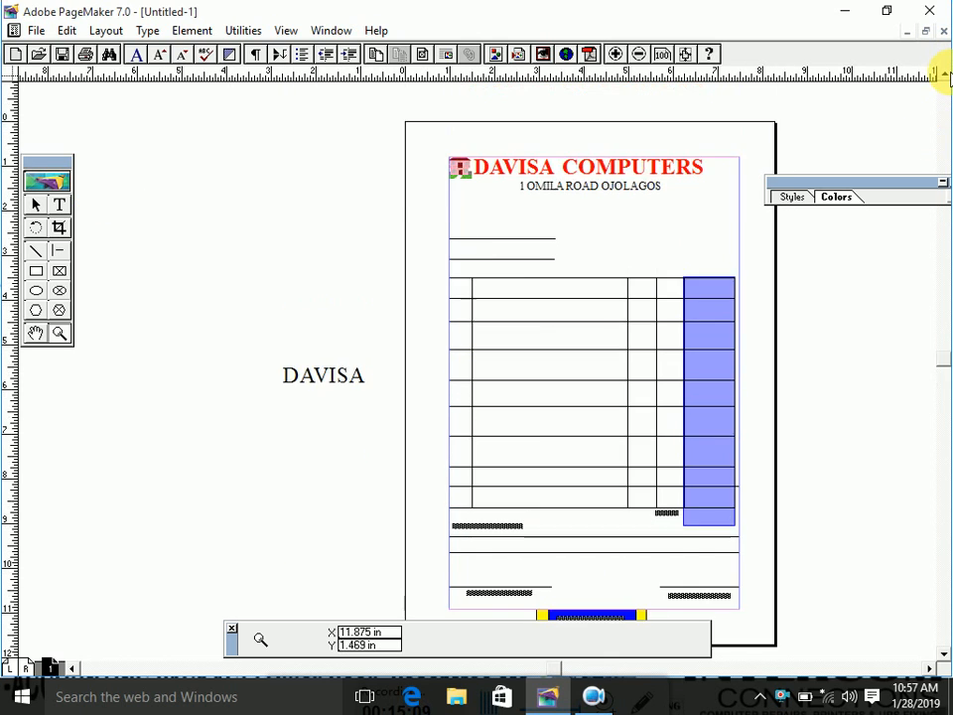
{"action": "left_click", "coordinate": [945, 74]}
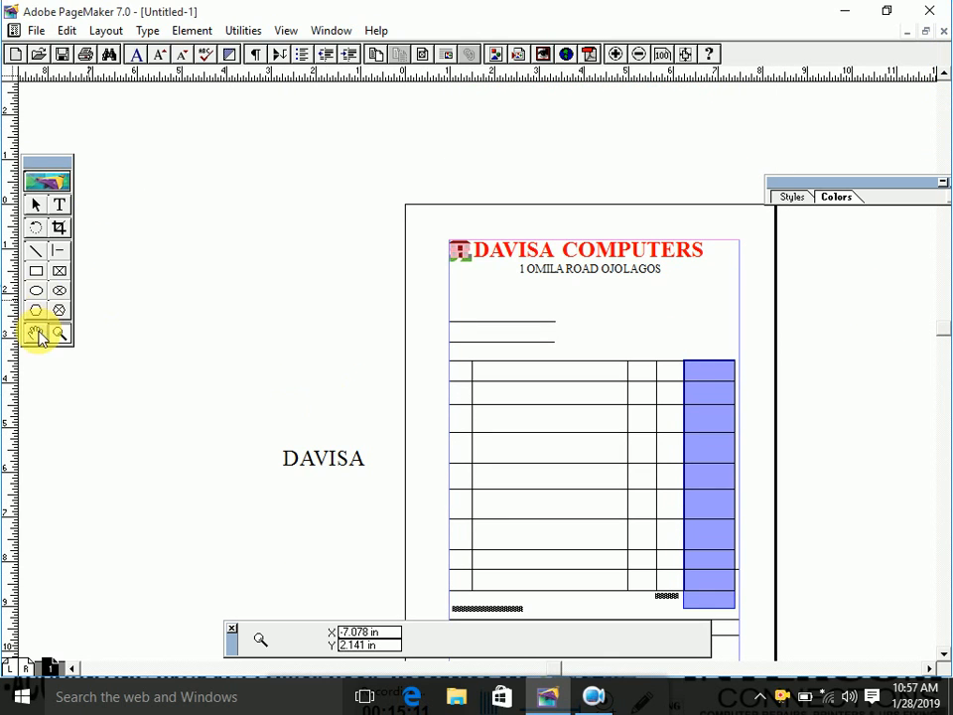
{"action": "left_click", "coordinate": [35, 272]}
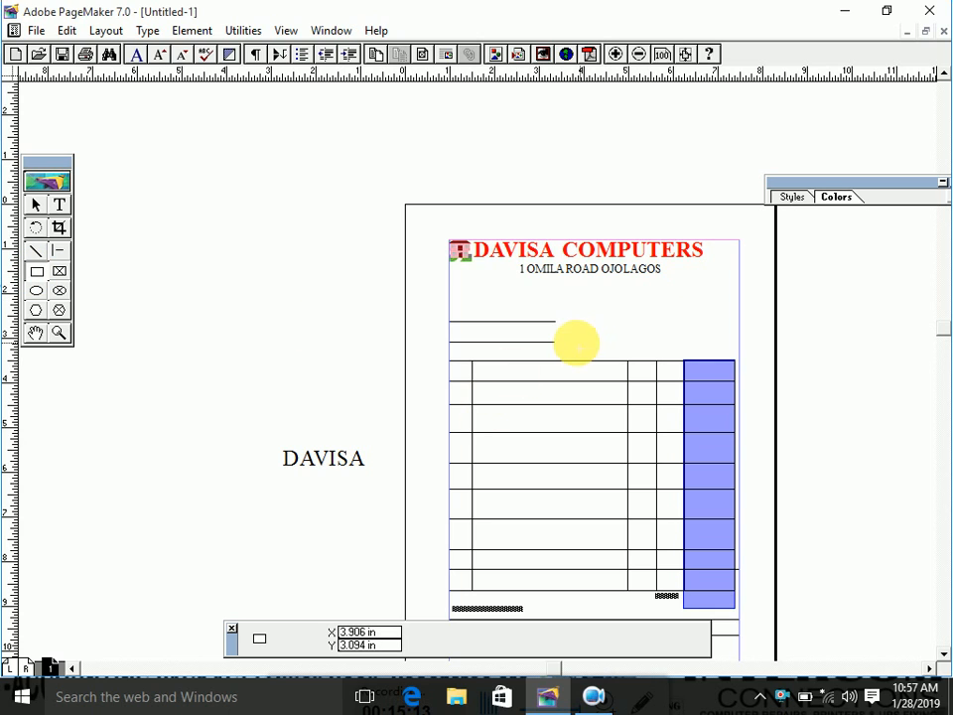
{"action": "left_click_drag", "start_coordinate": [571, 333], "coordinate": [645, 357]}
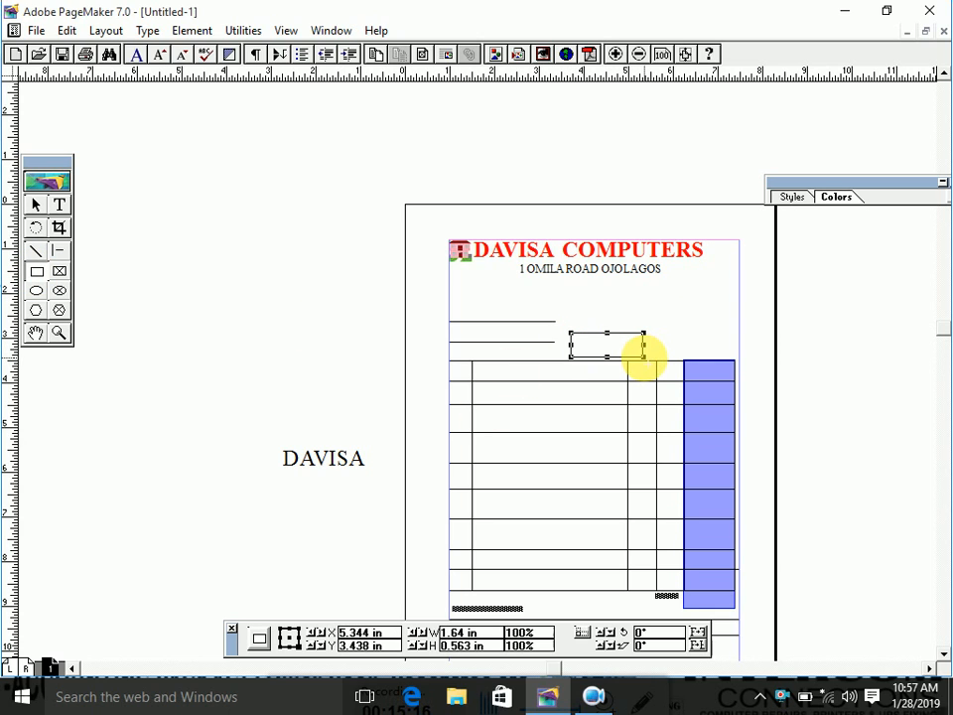
{"action": "left_click", "coordinate": [942, 183]}
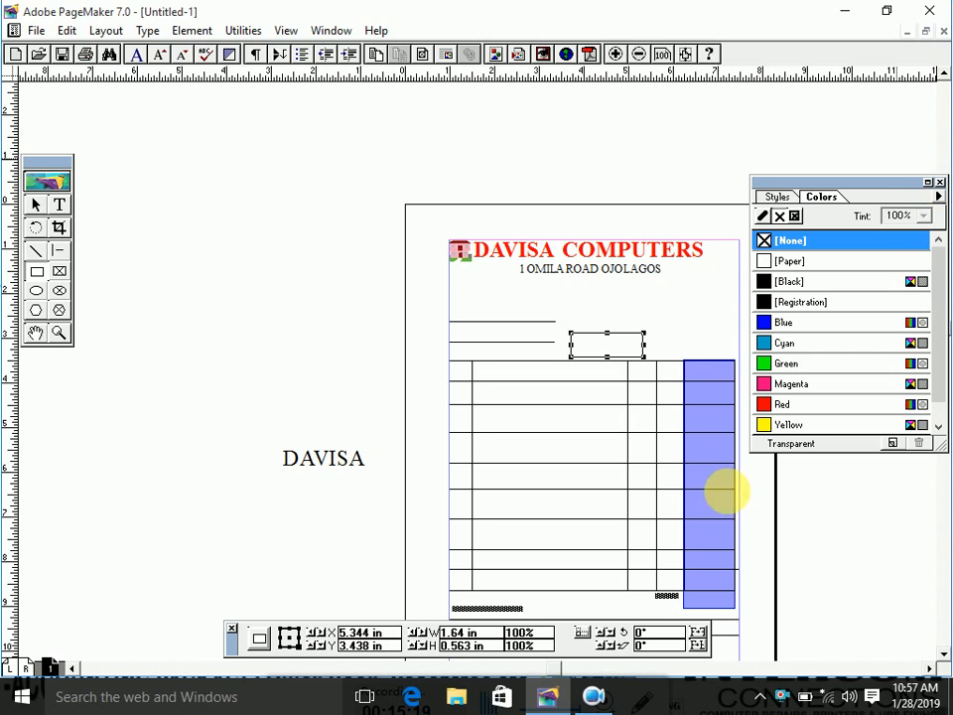
{"action": "left_click", "coordinate": [768, 324]}
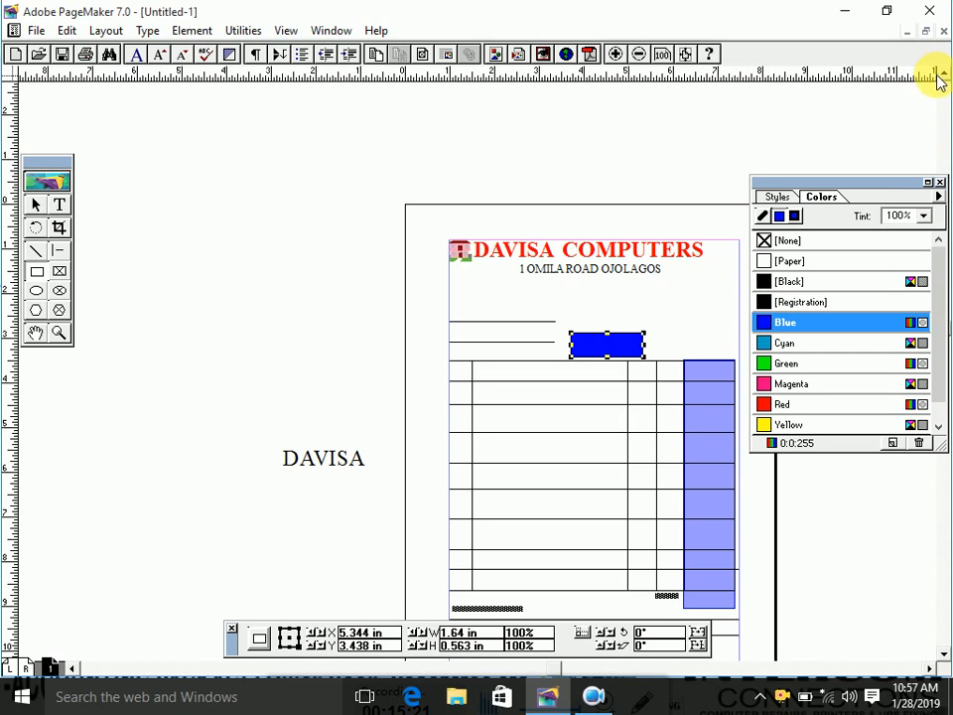
{"action": "left_click", "coordinate": [934, 185]}
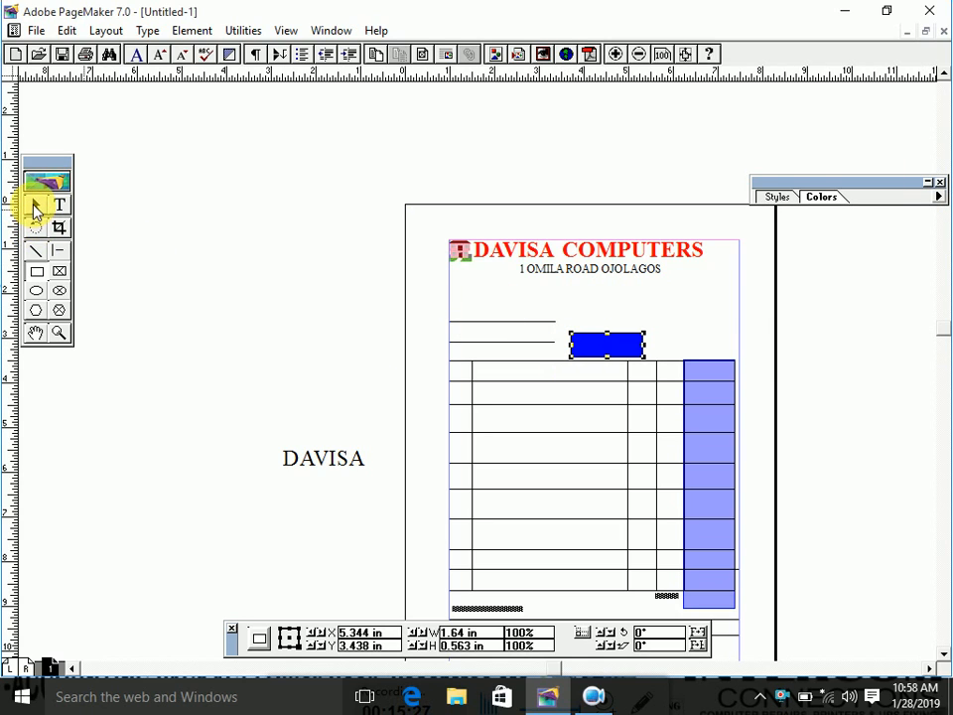
Step: Widen the blue rectangle above the table leftward to about 1.83 in
{"action": "left_click", "coordinate": [35, 206]}
{"action": "left_click", "coordinate": [586, 352]}
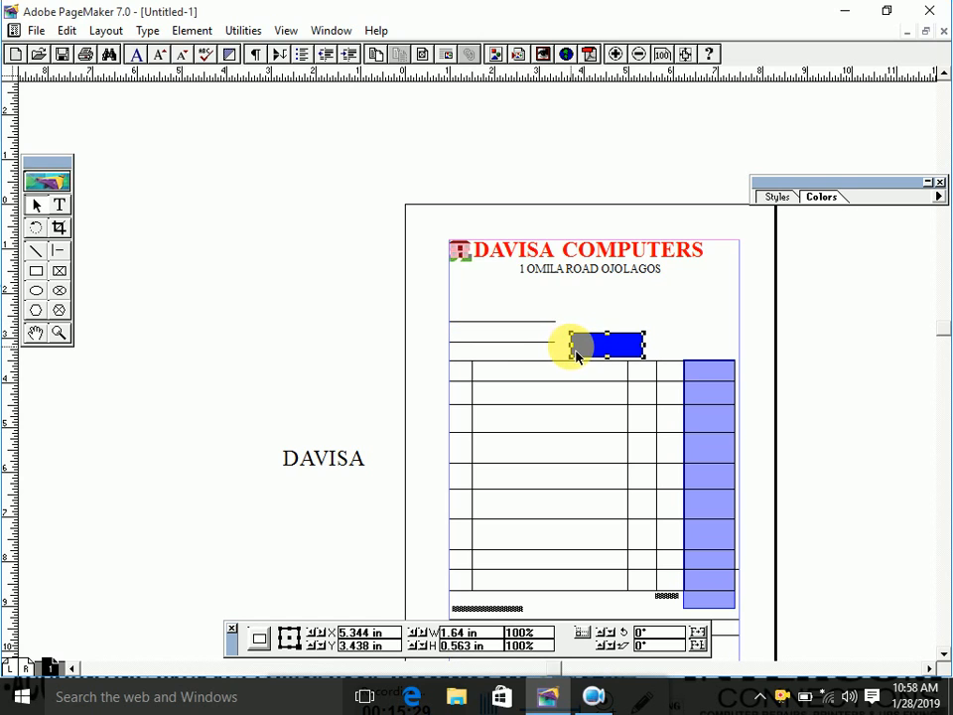
{"action": "left_click_drag", "start_coordinate": [570, 346], "coordinate": [563, 347]}
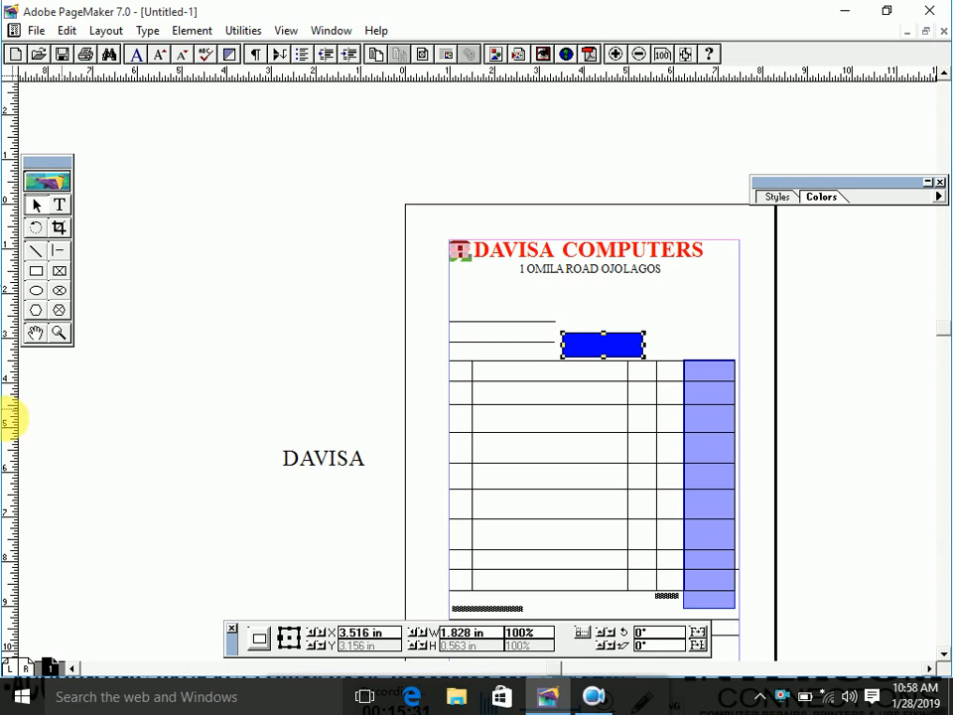
Step: Add the text INVOICE on the pasteboard above DAVISA and format it as 14 pt bold
{"action": "left_click", "coordinate": [61, 208]}
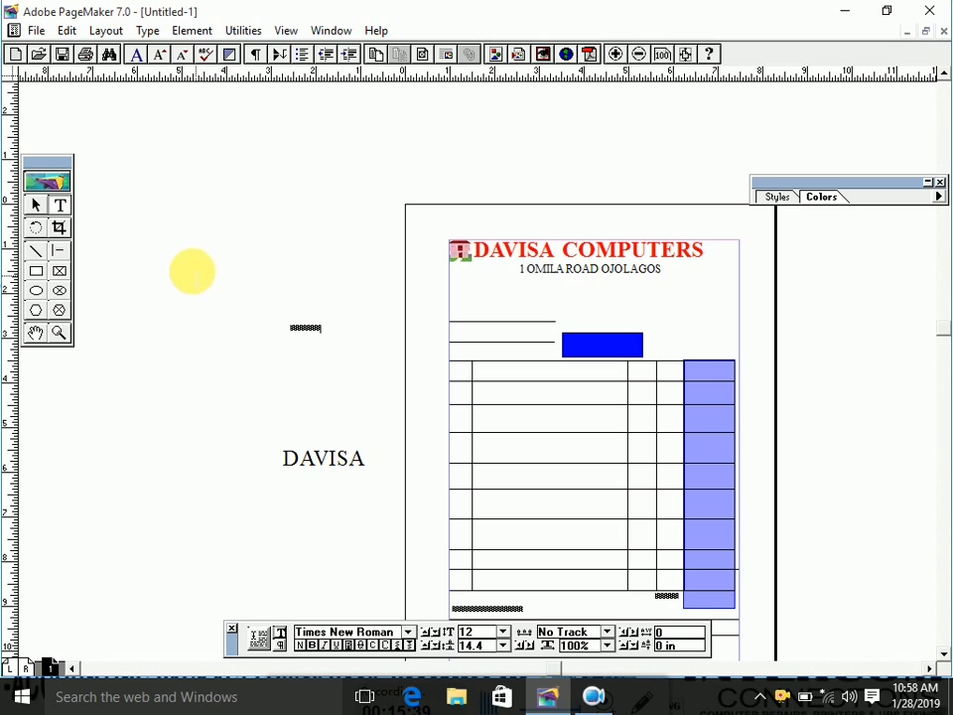
{"action": "left_click_drag", "start_coordinate": [325, 332], "coordinate": [270, 321]}
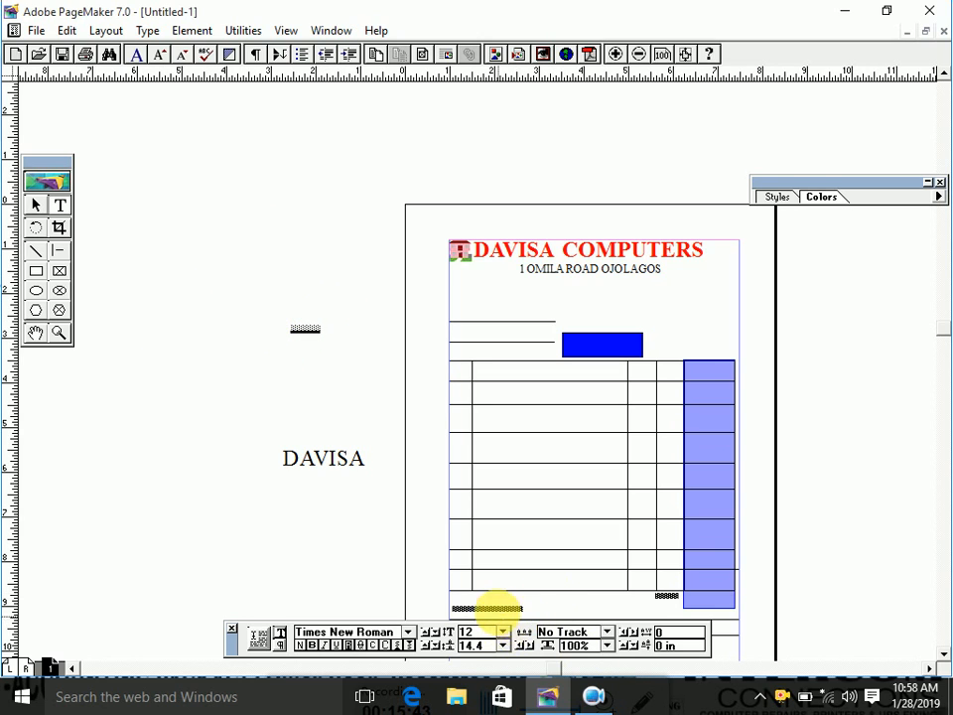
{"action": "left_click", "coordinate": [501, 632]}
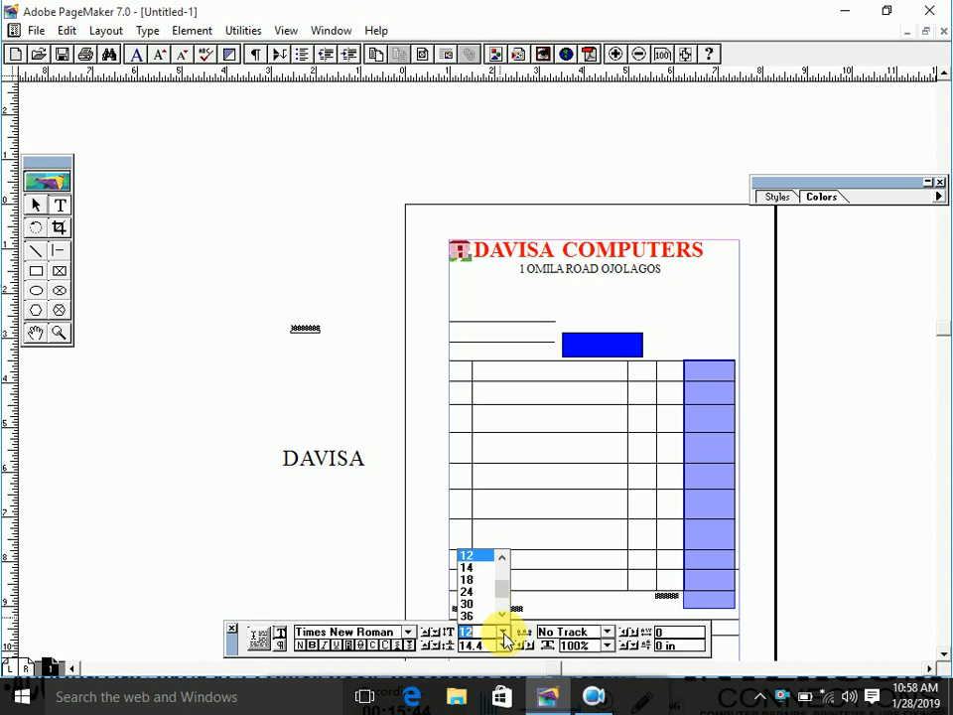
{"action": "left_click", "coordinate": [472, 569]}
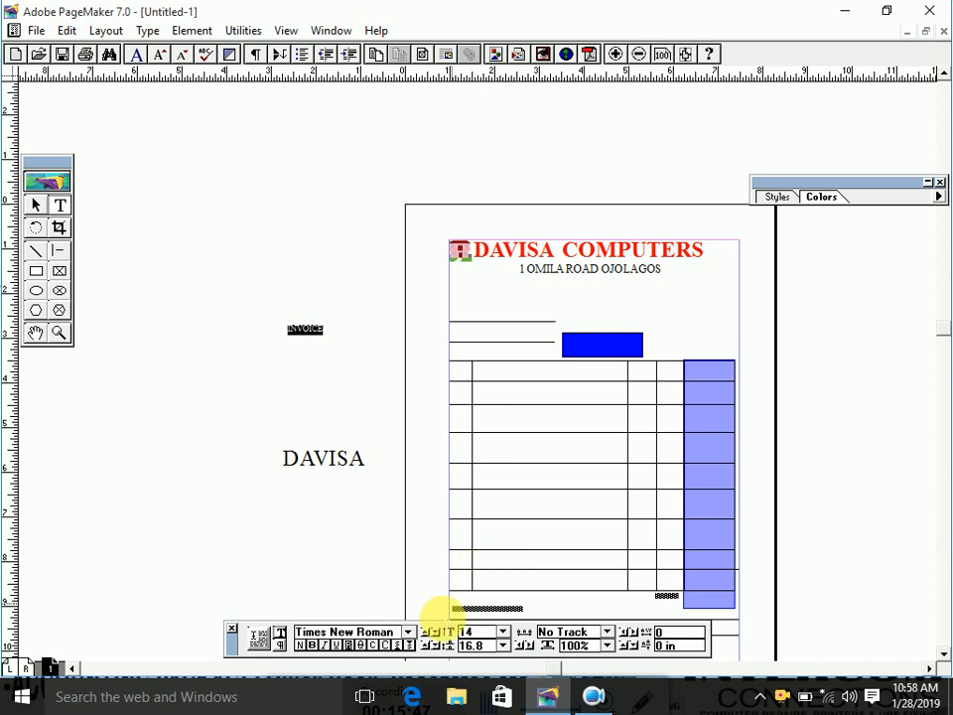
{"action": "left_click", "coordinate": [311, 645]}
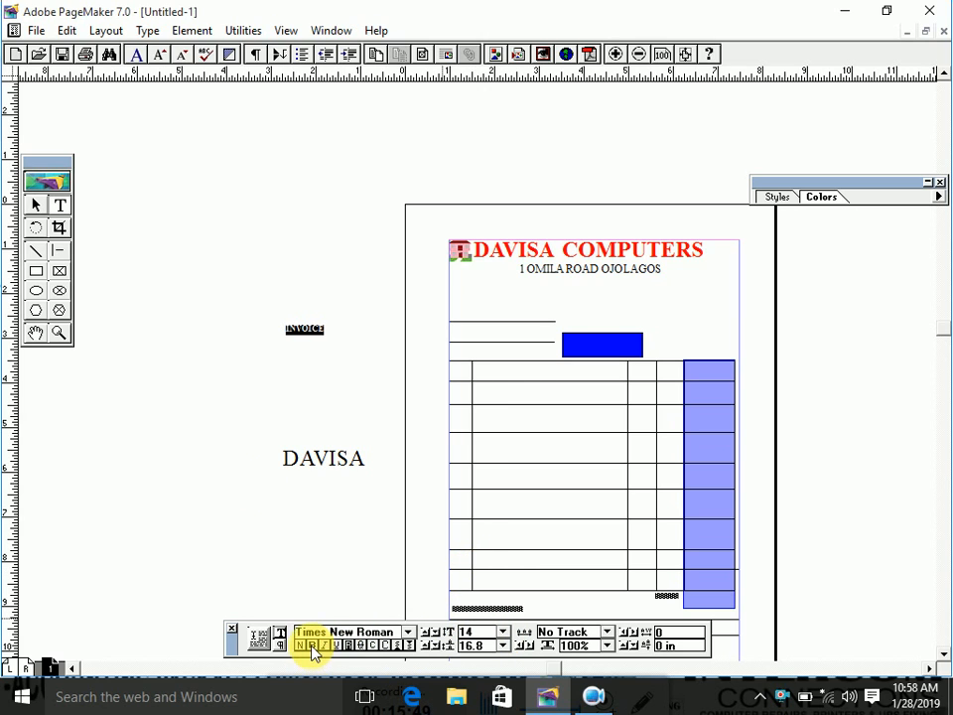
{"action": "left_click", "coordinate": [35, 209]}
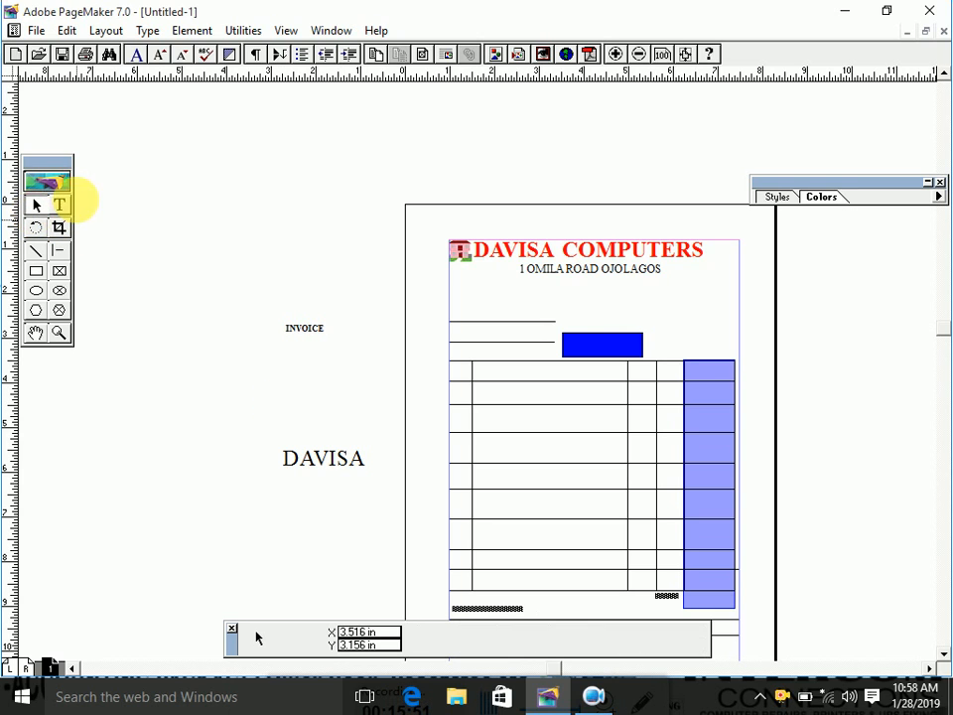
Step: Move the INVOICE text onto the blue rectangle above the table and narrow its text block to about 1.72 in
{"action": "left_click", "coordinate": [314, 338]}
{"action": "left_click_drag", "start_coordinate": [314, 338], "coordinate": [623, 345]}
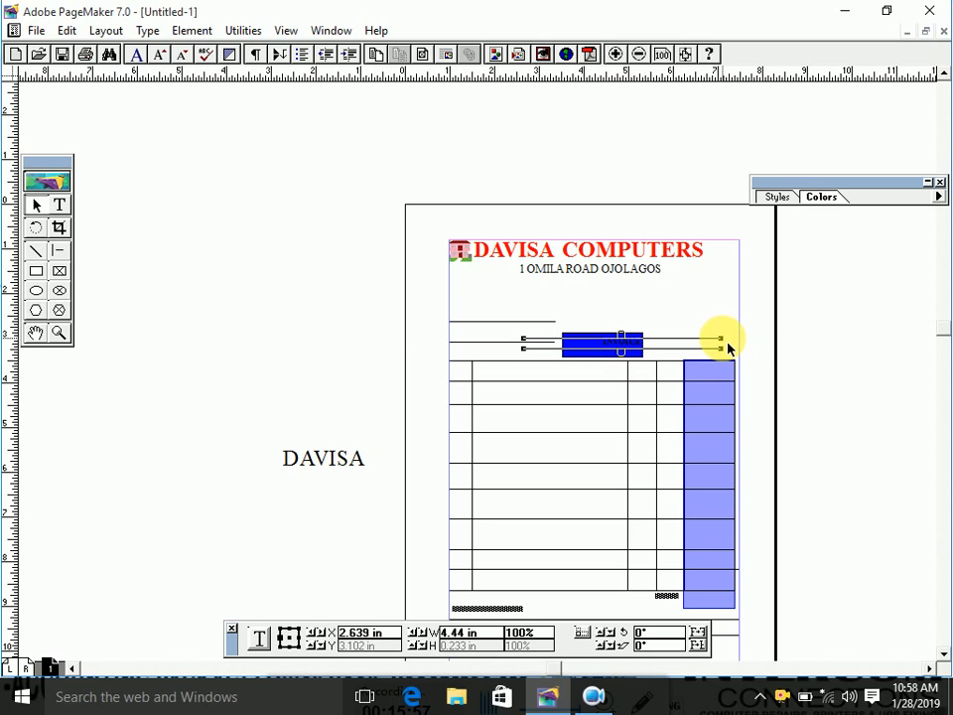
{"action": "left_click_drag", "start_coordinate": [722, 343], "coordinate": [656, 347]}
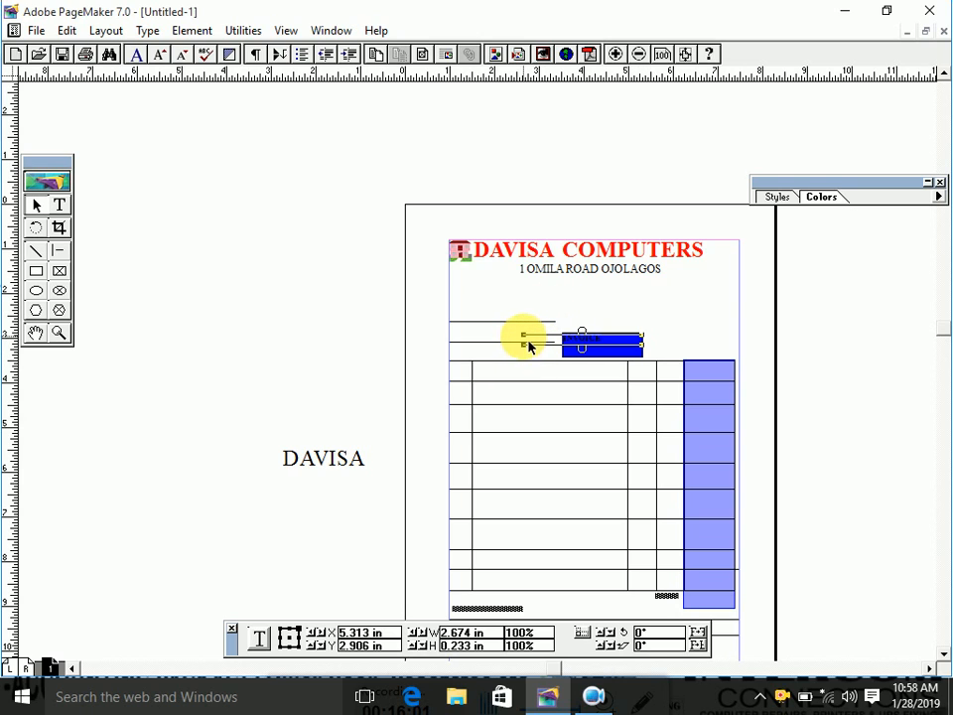
{"action": "left_click_drag", "start_coordinate": [528, 344], "coordinate": [624, 356]}
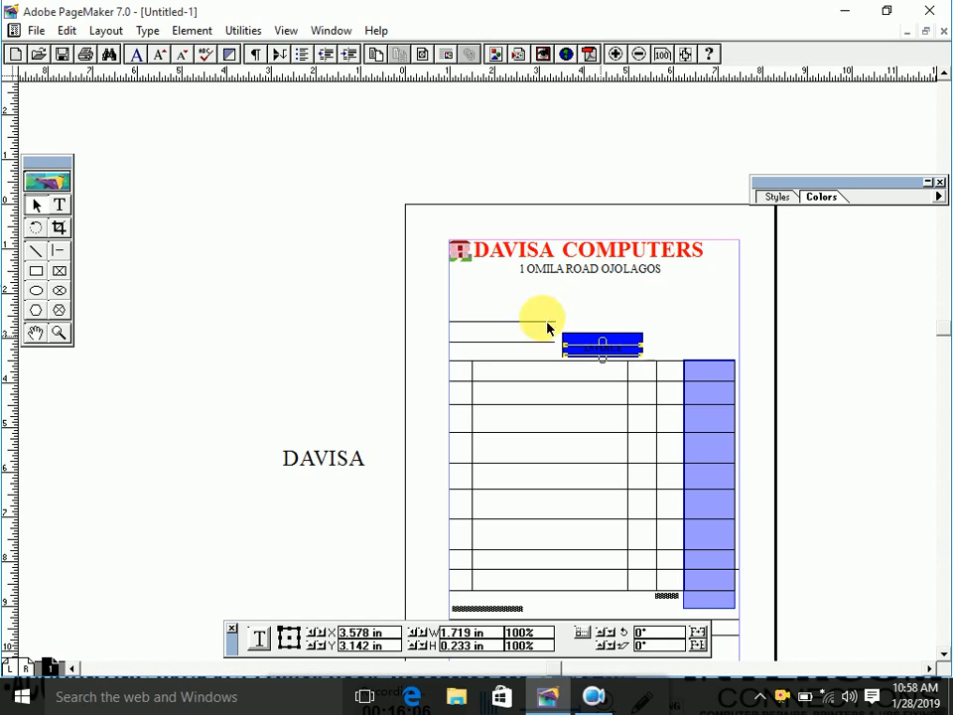
Step: Colour the INVOICE text on the blue rectangle with Paper and set its size to 18 pt
{"action": "left_click", "coordinate": [57, 206]}
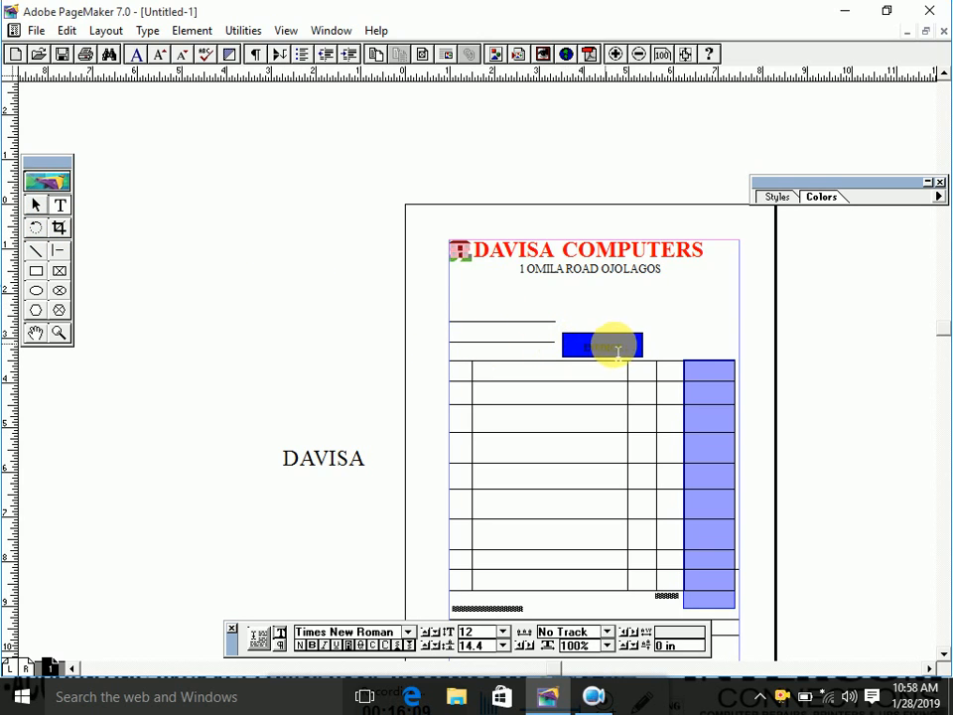
{"action": "left_click_drag", "start_coordinate": [627, 349], "coordinate": [579, 352]}
{"action": "key", "text": "ctrl+shift+period"}
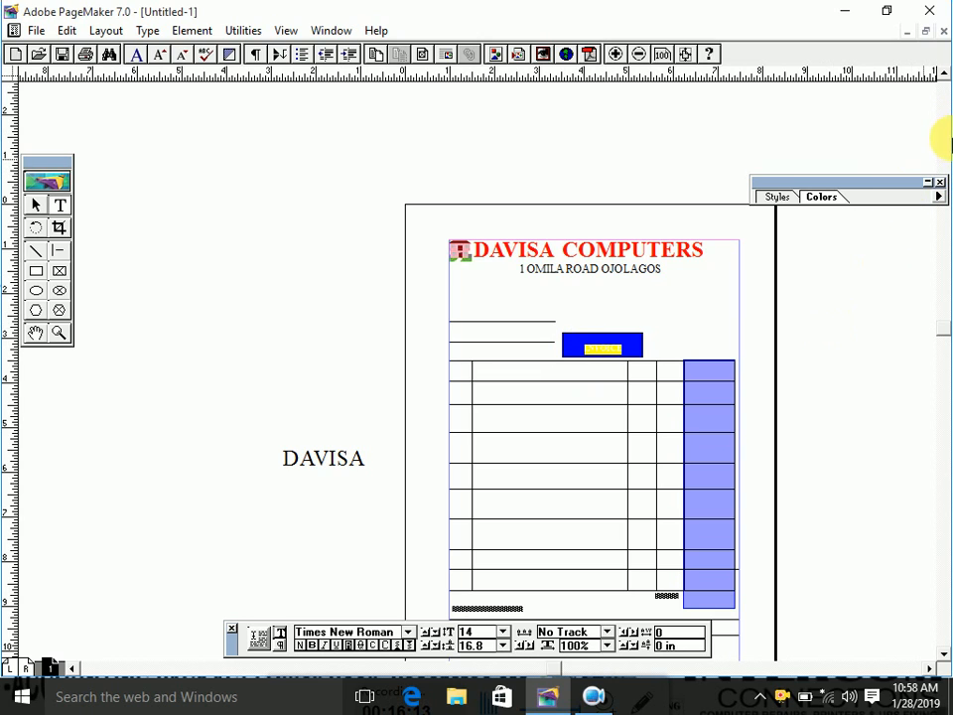
{"action": "left_click", "coordinate": [932, 185]}
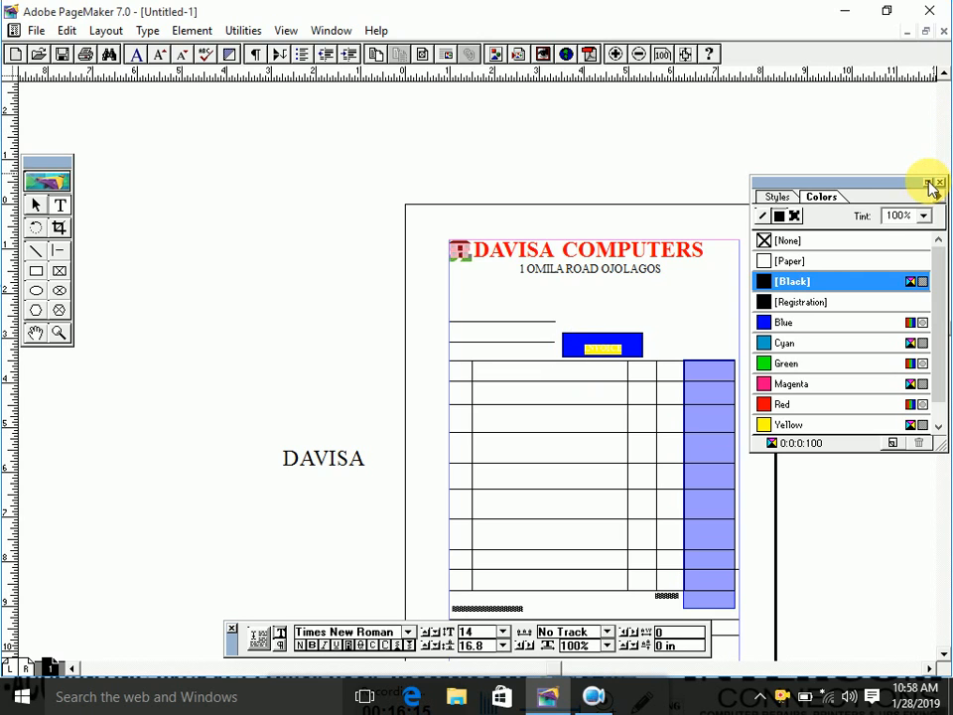
{"action": "left_click", "coordinate": [779, 261]}
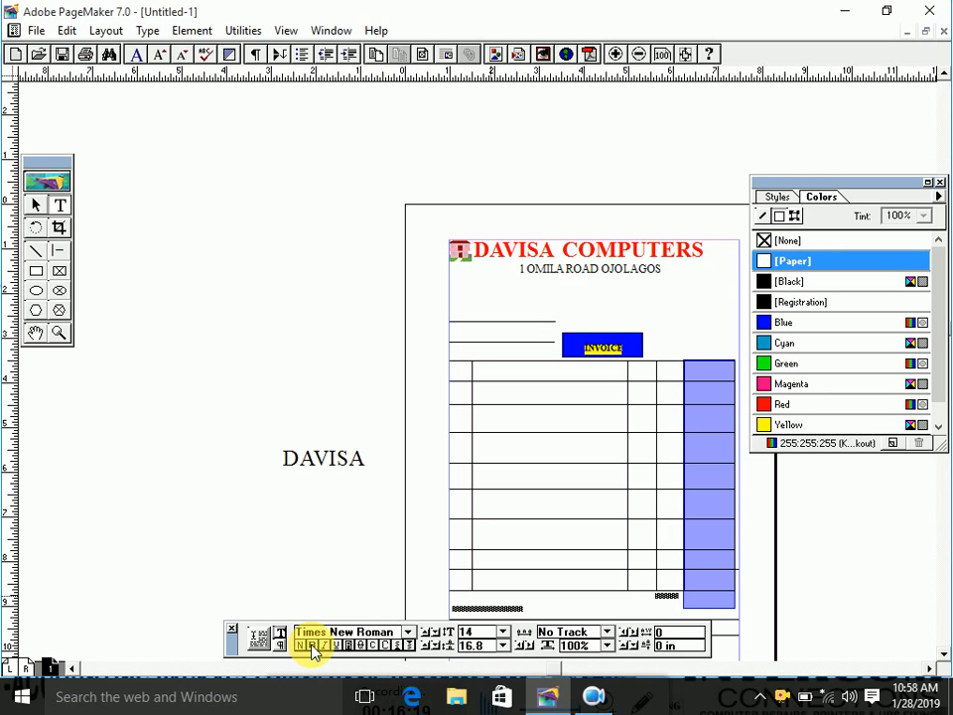
{"action": "left_click", "coordinate": [503, 632]}
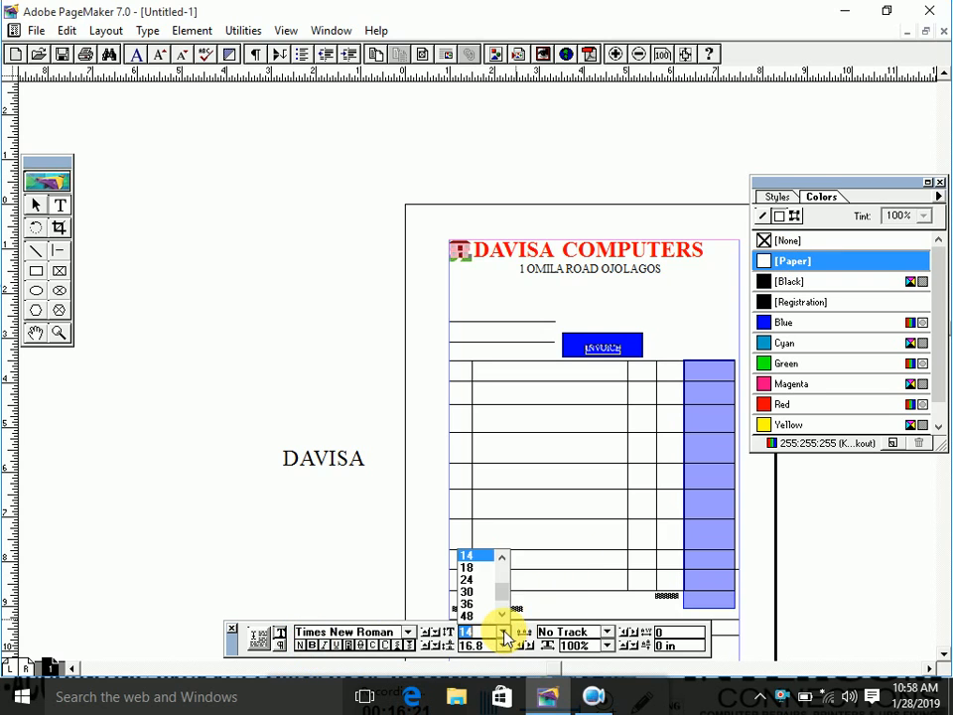
{"action": "left_click", "coordinate": [466, 567]}
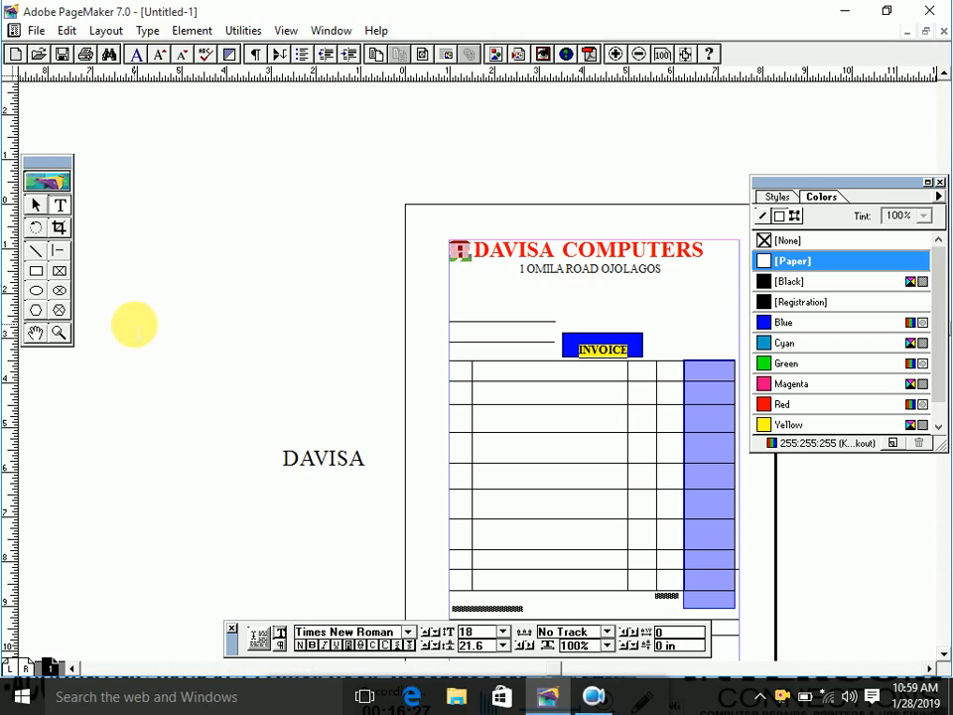
Step: Reduce the blue INVOICE rectangle's height from its upper edge to about 0.47 in and collapse the Colors palette
{"action": "left_click", "coordinate": [35, 209]}
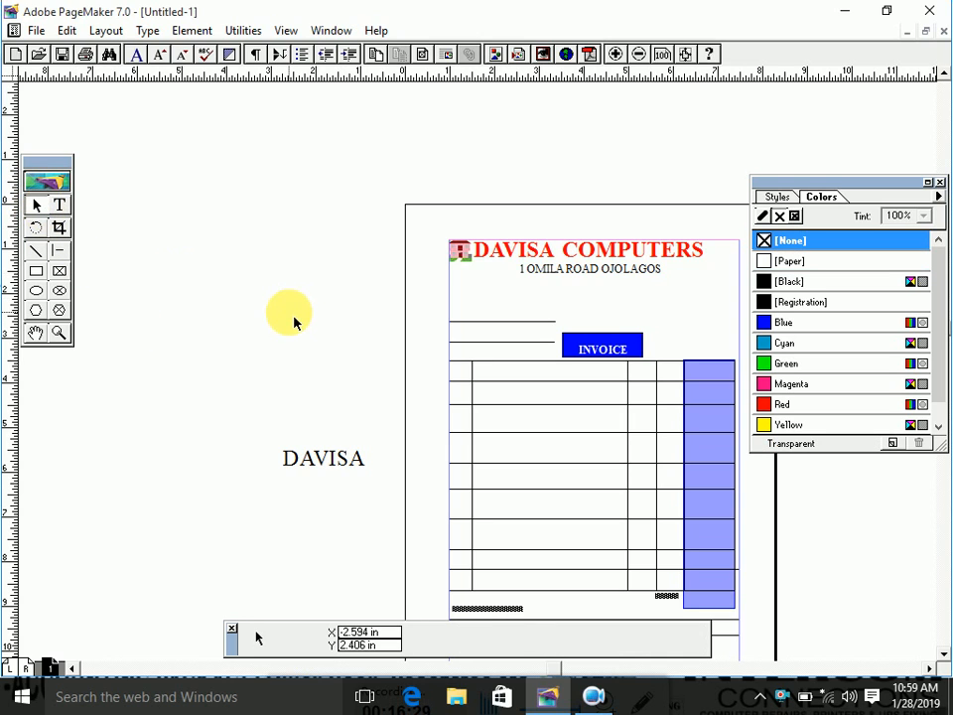
{"action": "left_click", "coordinate": [641, 349]}
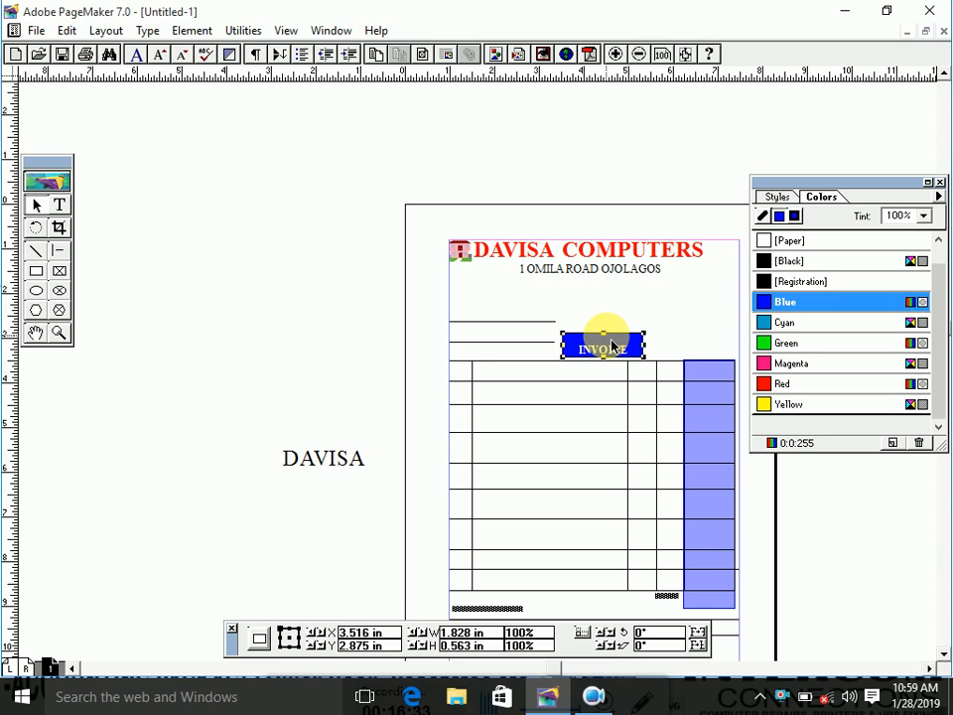
{"action": "left_click_drag", "start_coordinate": [605, 332], "coordinate": [605, 339]}
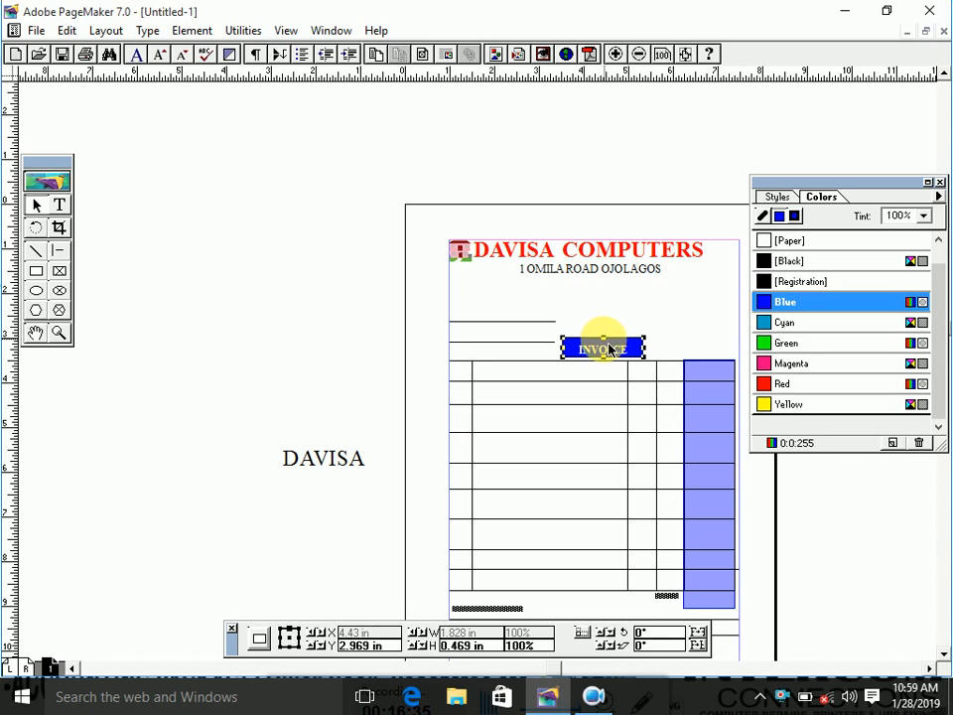
{"action": "left_click", "coordinate": [929, 184]}
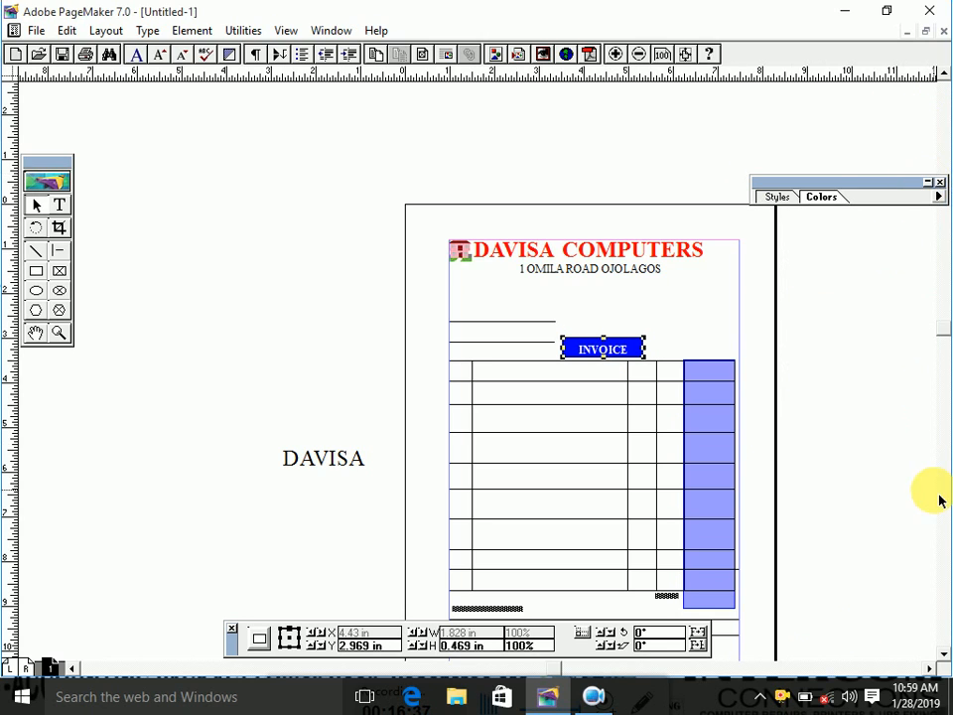
Step: Delete the spare DAVISA text from the pasteboard beside the page
{"action": "left_click", "coordinate": [930, 668]}
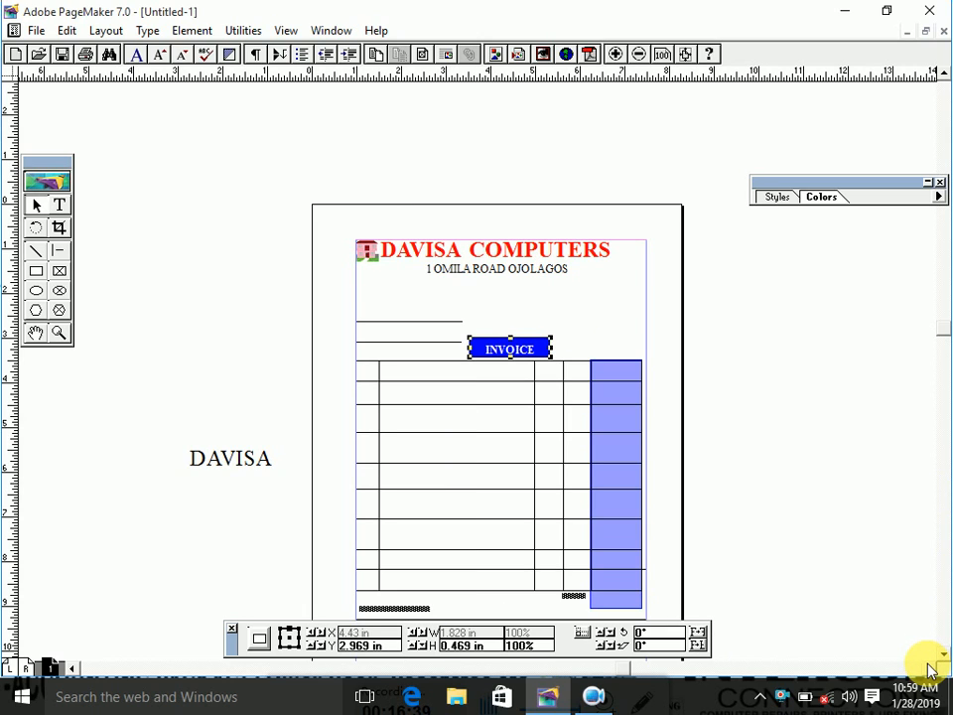
{"action": "left_click", "coordinate": [238, 455]}
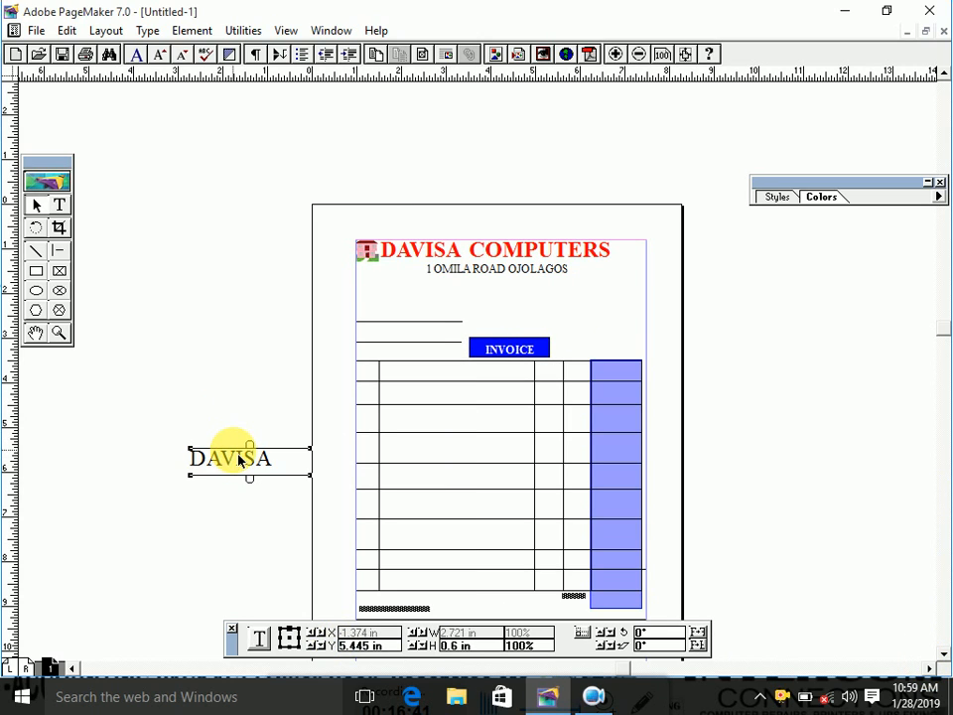
{"action": "key", "text": "Delete"}
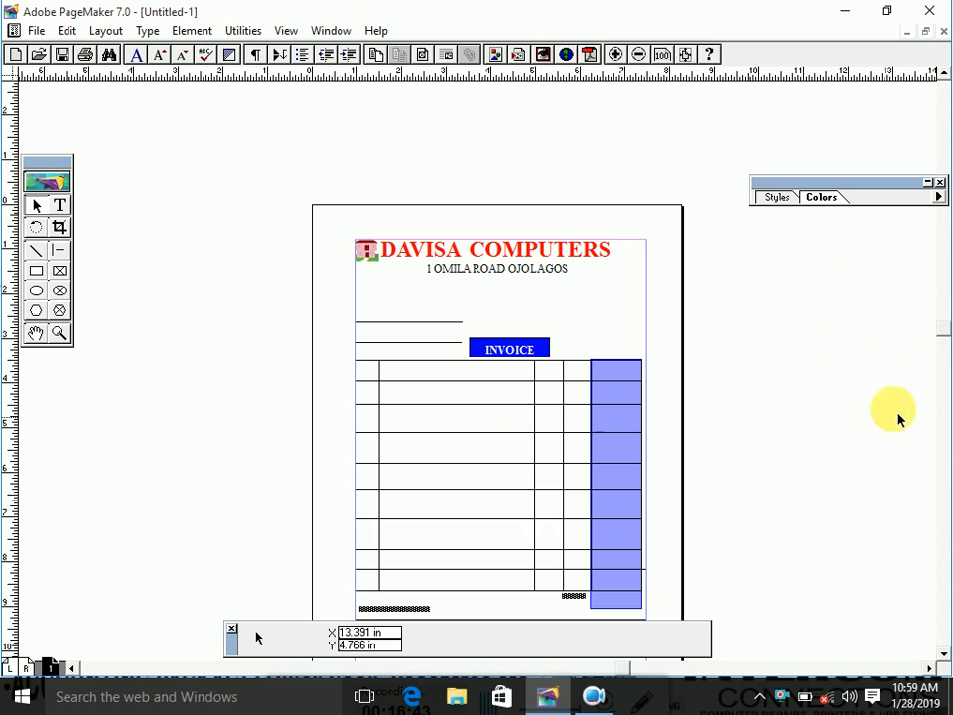
Step: Draw an ellipse about 2.63 by 1.88 in and a hexagon about 2.58 by 2.5 in on the pasteboard beside the page
{"action": "left_click_drag", "start_coordinate": [943, 350], "coordinate": [944, 379]}
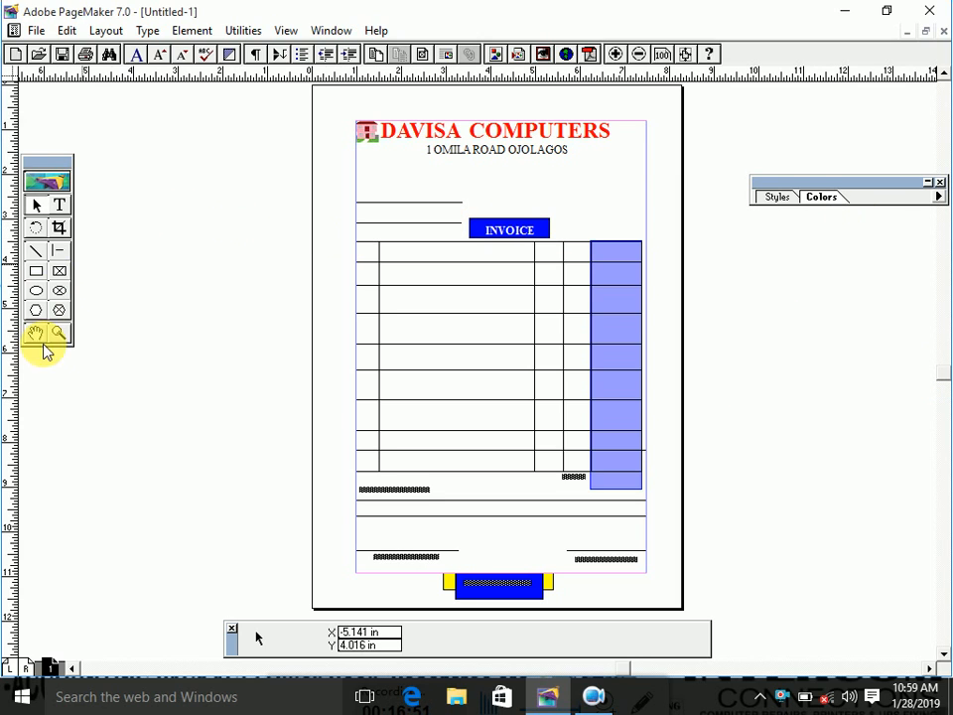
{"action": "left_click", "coordinate": [36, 291]}
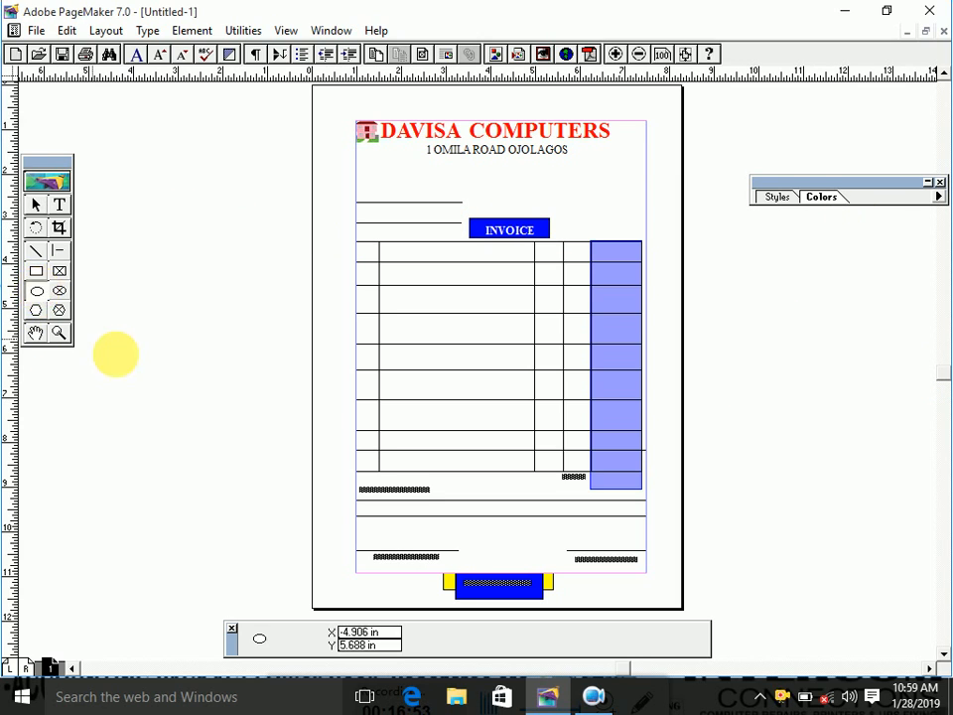
{"action": "left_click_drag", "start_coordinate": [115, 371], "coordinate": [232, 453]}
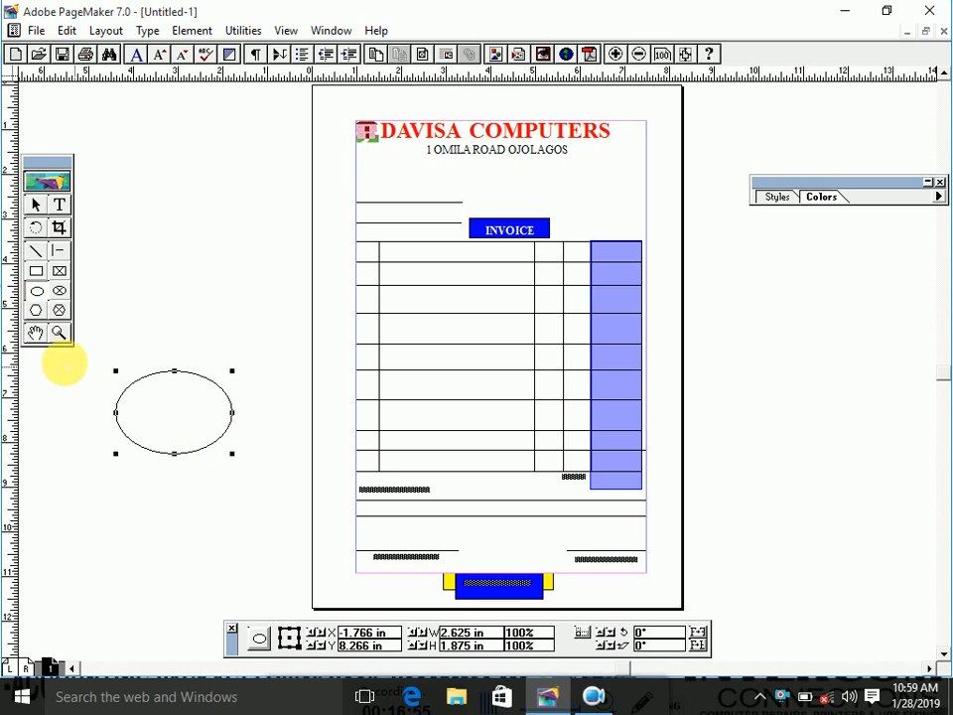
{"action": "left_click", "coordinate": [36, 310]}
{"action": "left_click_drag", "start_coordinate": [68, 523], "coordinate": [183, 635]}
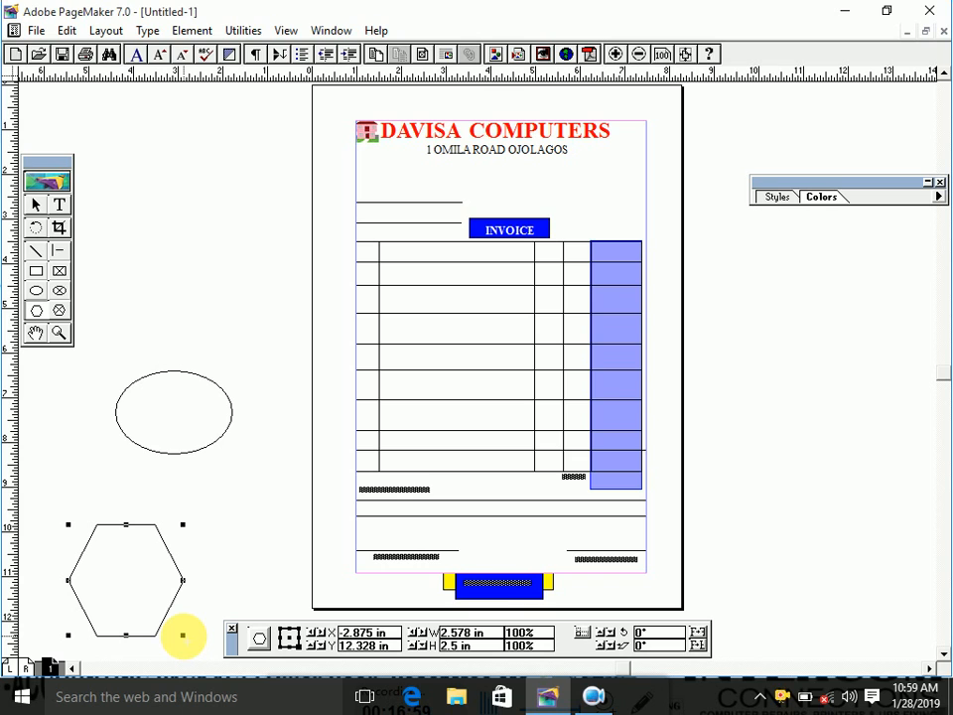
Step: Examine the invoice's heading, banner and table with the Hand and Zoom tools, and minimise the PageMaker window
{"action": "left_click", "coordinate": [36, 336]}
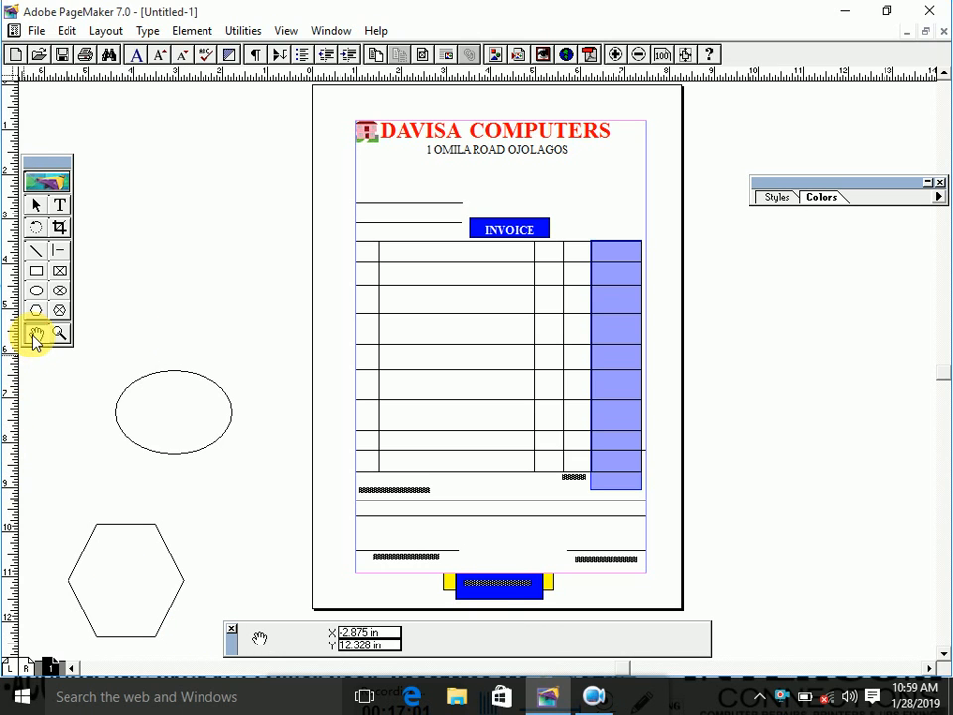
{"action": "left_click_drag", "start_coordinate": [446, 373], "coordinate": [442, 126]}
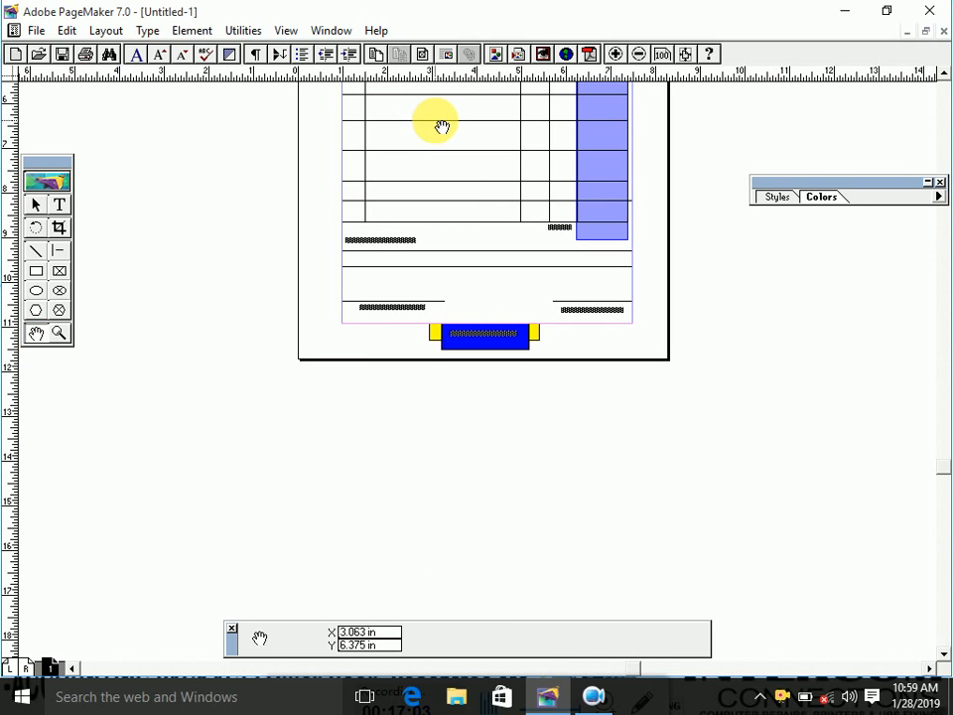
{"action": "left_click_drag", "start_coordinate": [470, 217], "coordinate": [476, 410]}
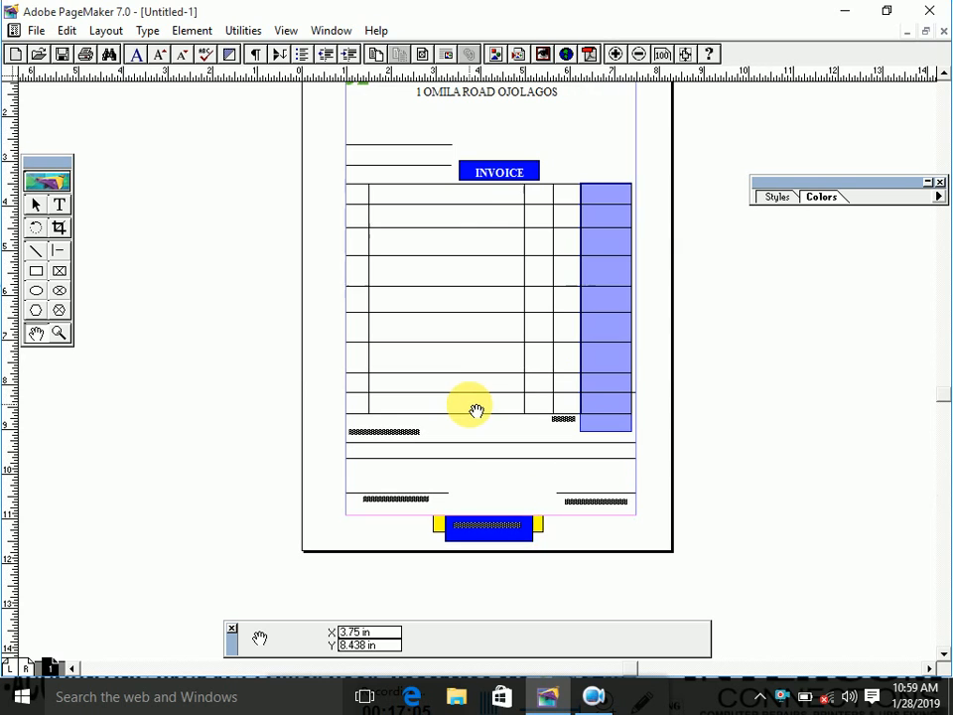
{"action": "left_click_drag", "start_coordinate": [483, 212], "coordinate": [494, 371]}
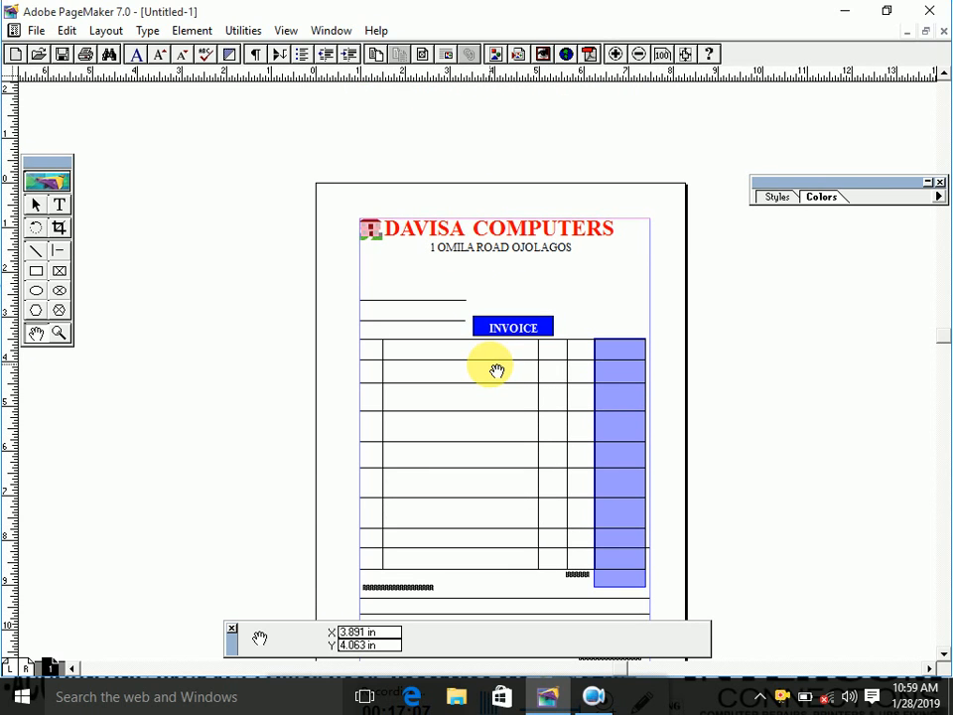
{"action": "left_click", "coordinate": [59, 334]}
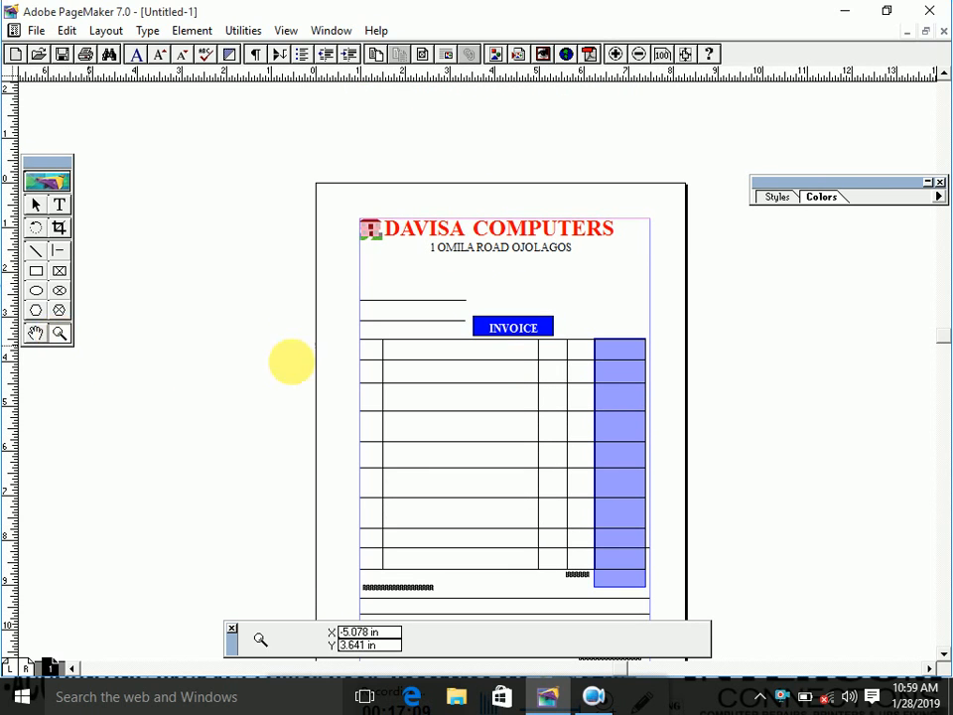
{"action": "left_click", "coordinate": [478, 329]}
{"action": "left_click", "coordinate": [568, 256]}
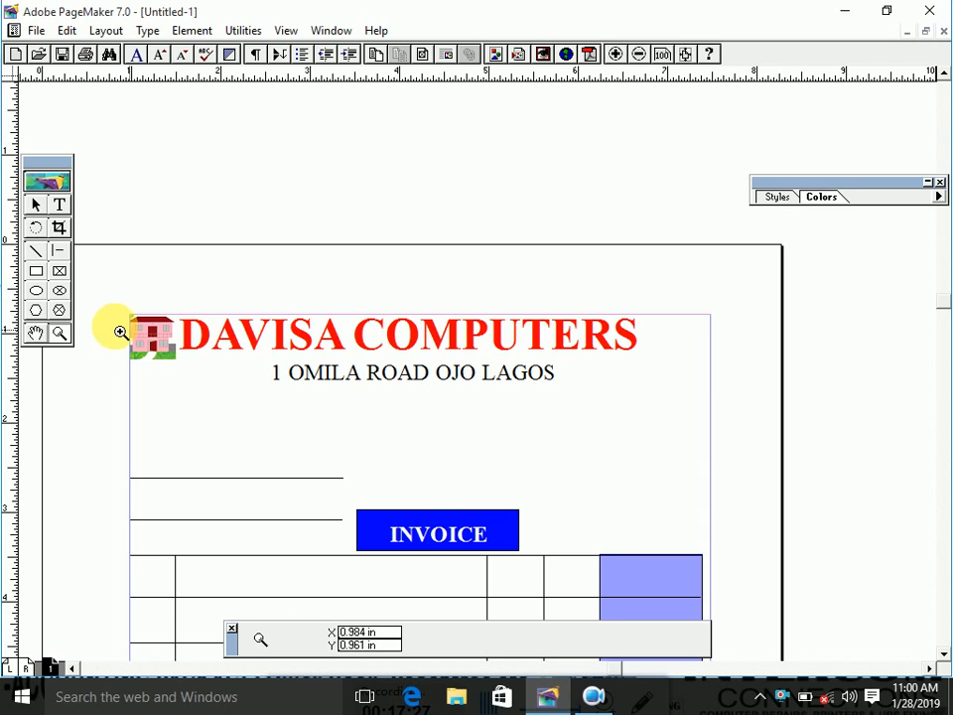
{"action": "left_click", "coordinate": [36, 203]}
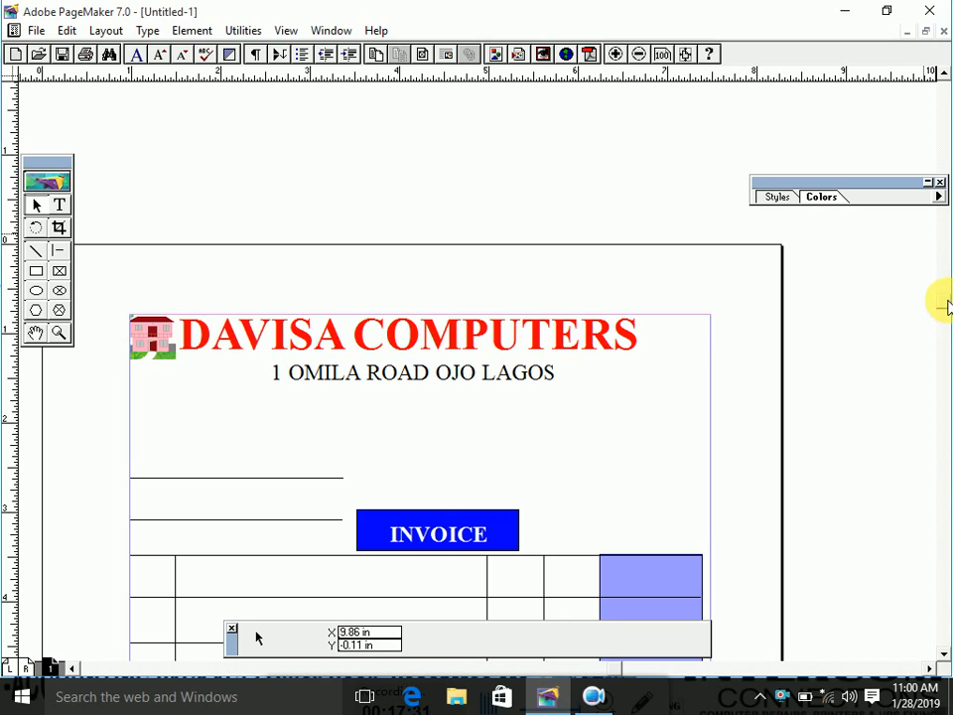
{"action": "left_click_drag", "start_coordinate": [948, 301], "coordinate": [947, 348]}
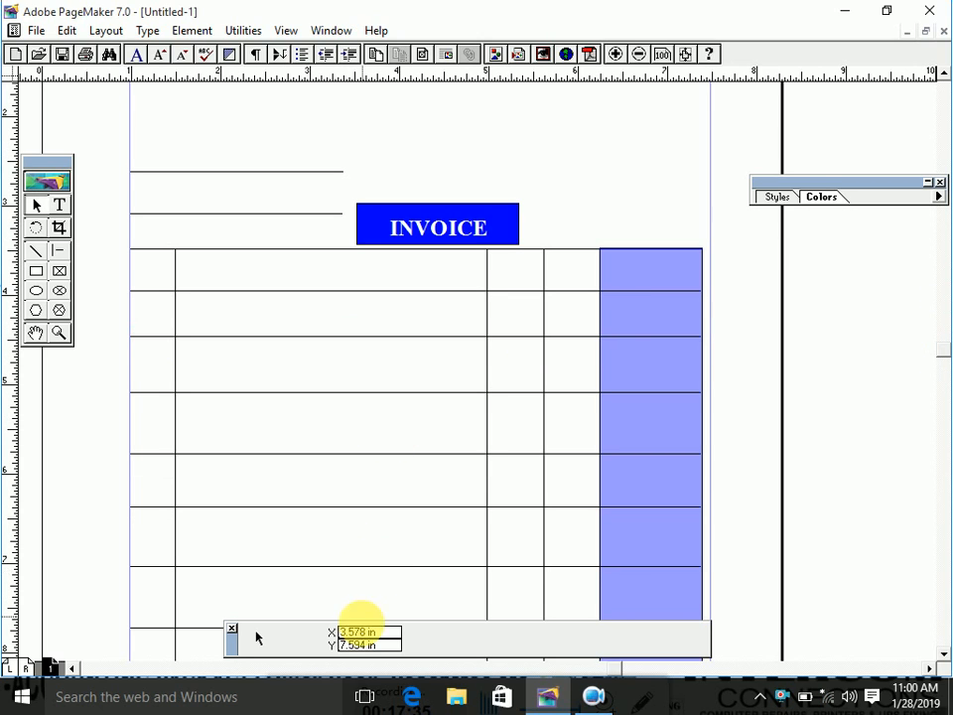
{"action": "left_click", "coordinate": [538, 701]}
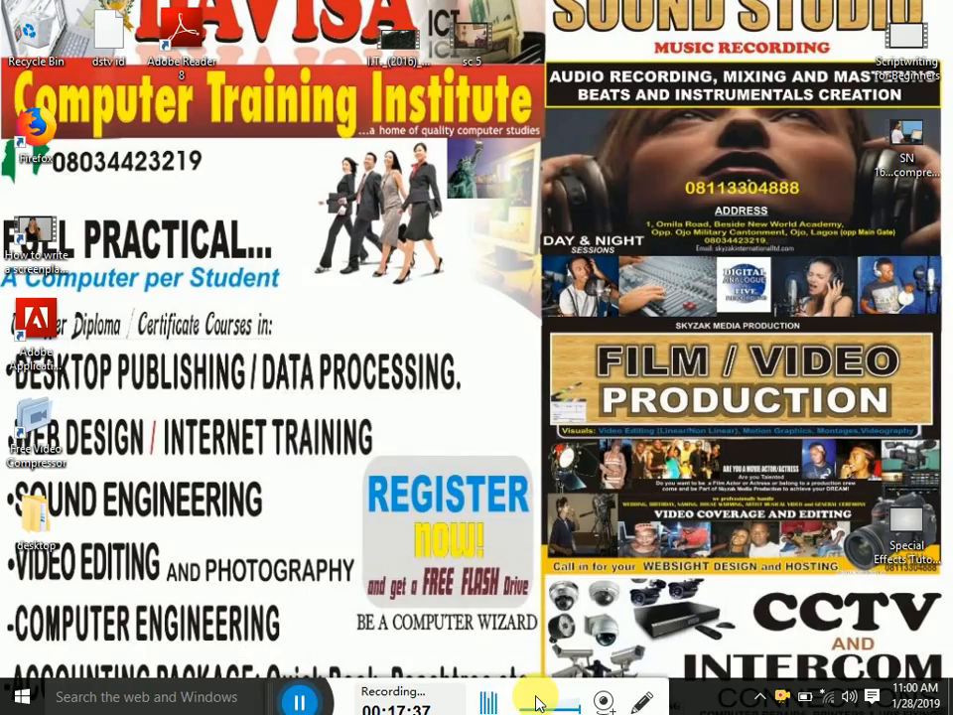